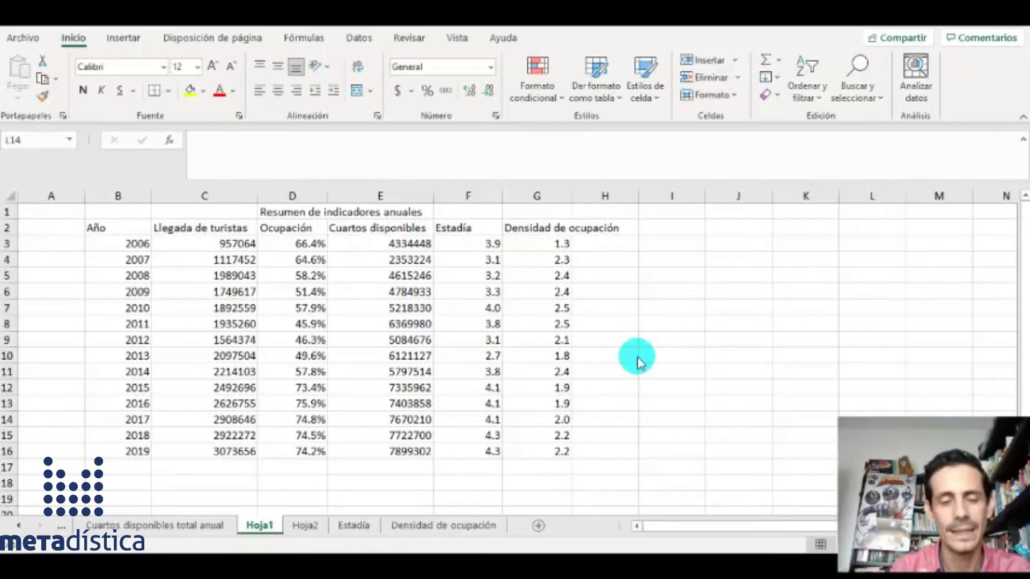
pyautogui.click(547, 357)
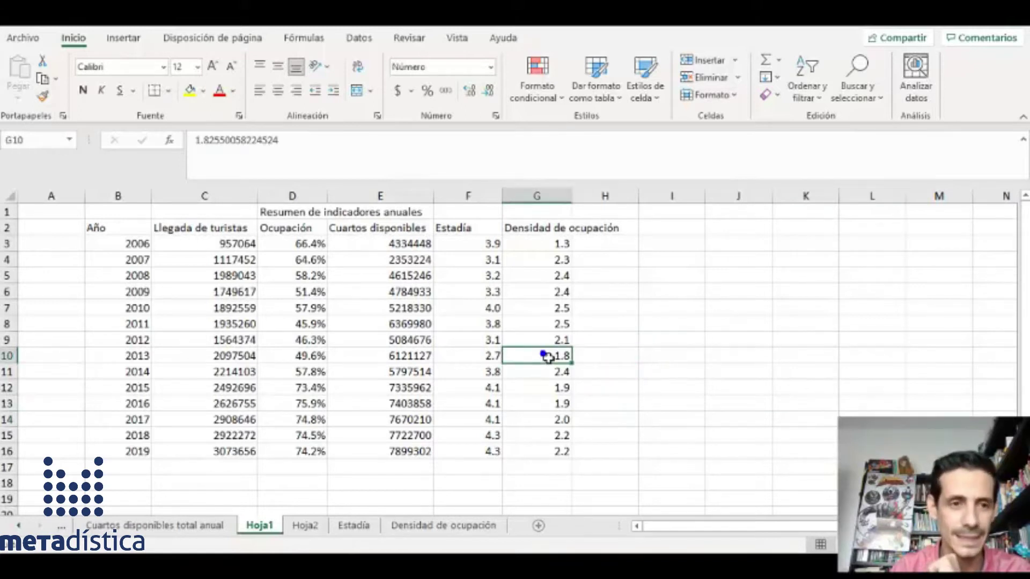
pyautogui.moveTo(108, 214); pyautogui.dragTo(538, 454)
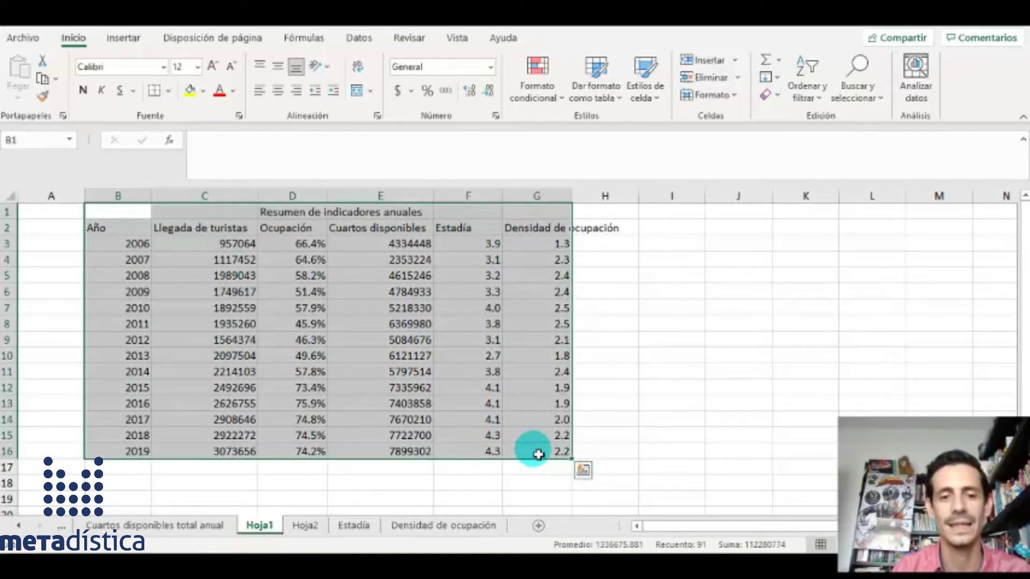
pyautogui.click(492, 312)
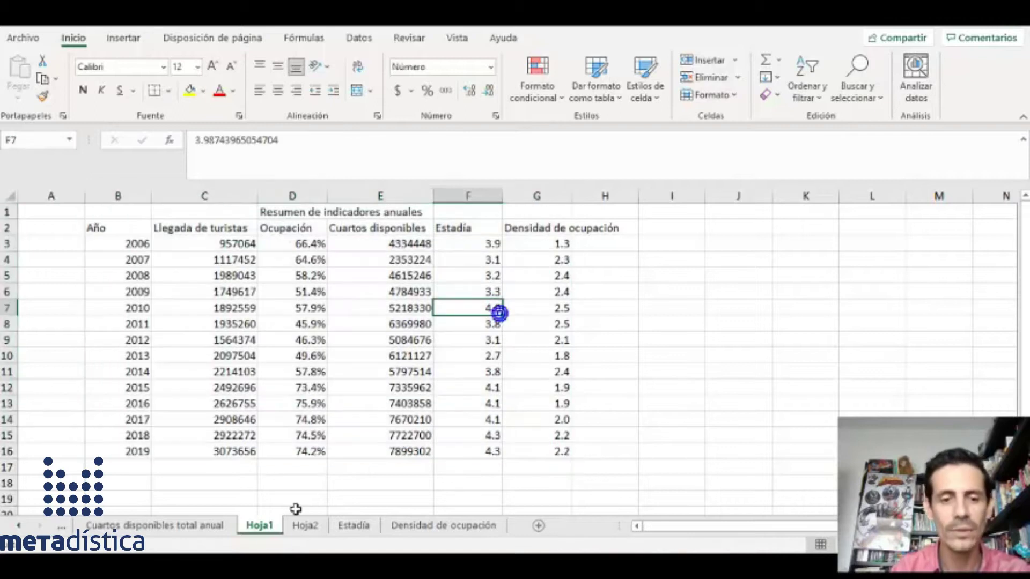
# Step: Rename the sheet Hoja1 as "Resumen de indicadores anuales"
pyautogui.click(275, 530)
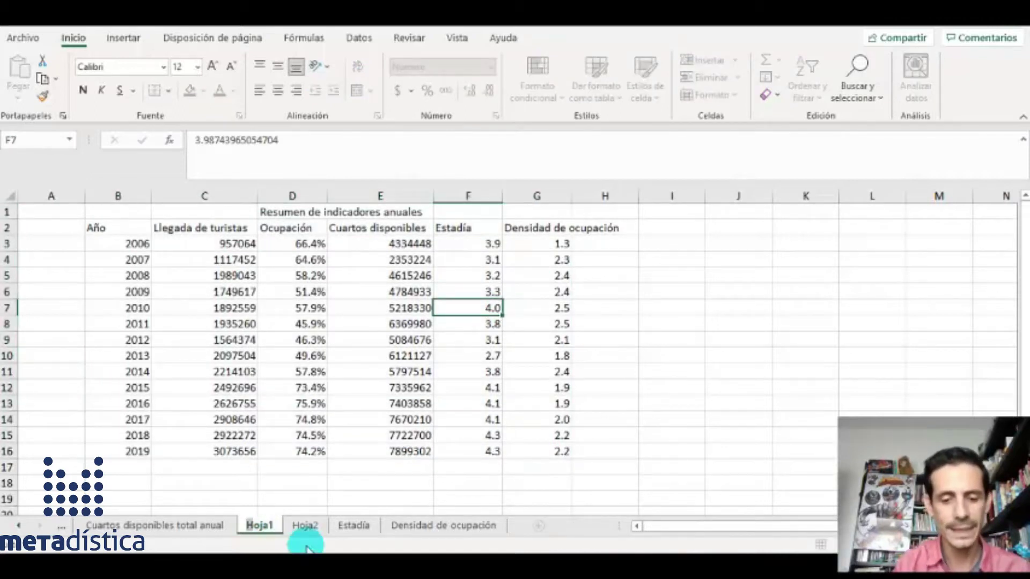
pyautogui.write('Resumen')
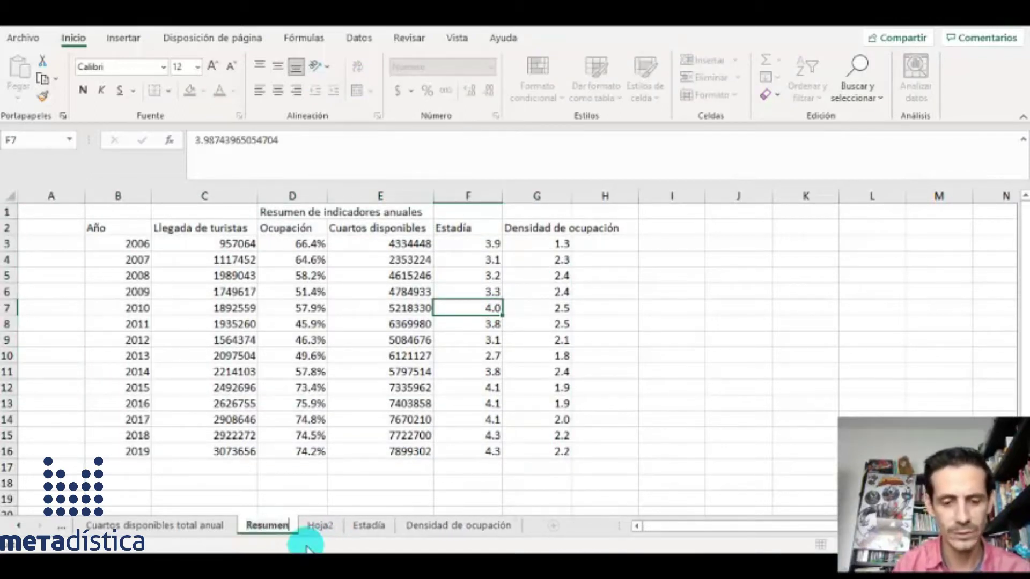
pyautogui.write(' de indicadores anuales')
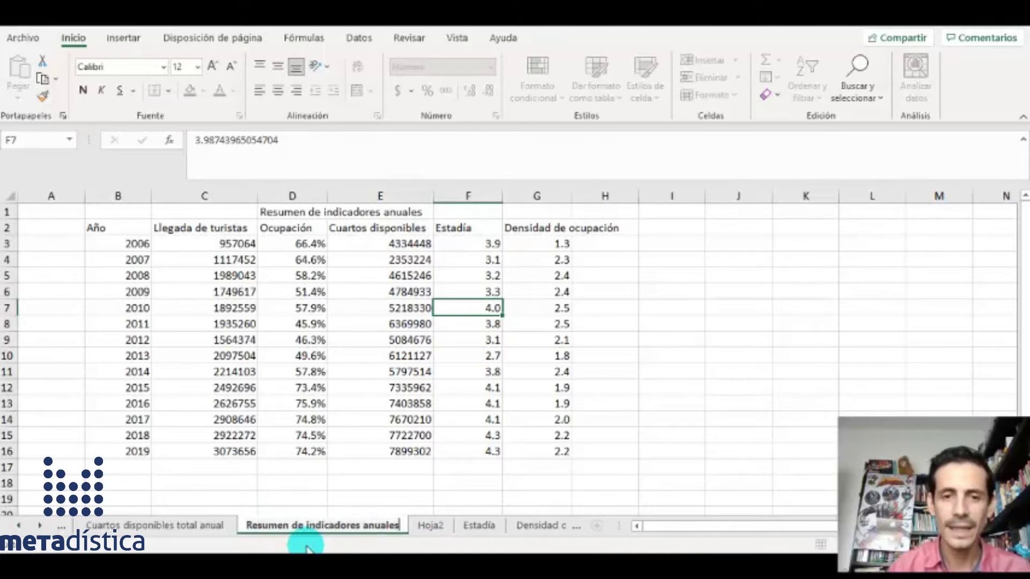
pyautogui.press('Return')
pyautogui.click(410, 309)
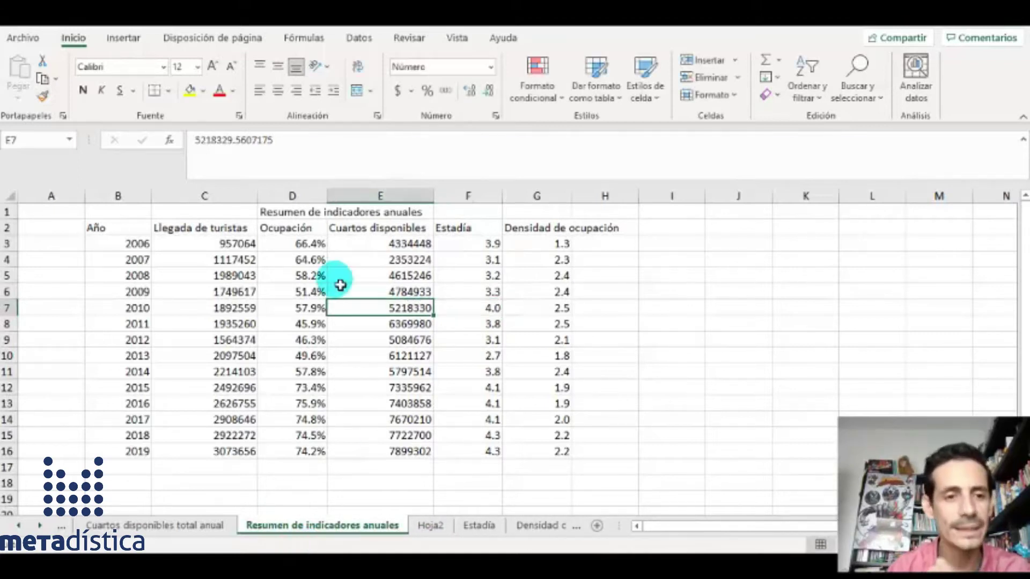
# Step: Examine the years, indicator headings and yearly values in the annual summary table
pyautogui.moveTo(126, 248); pyautogui.dragTo(134, 262)
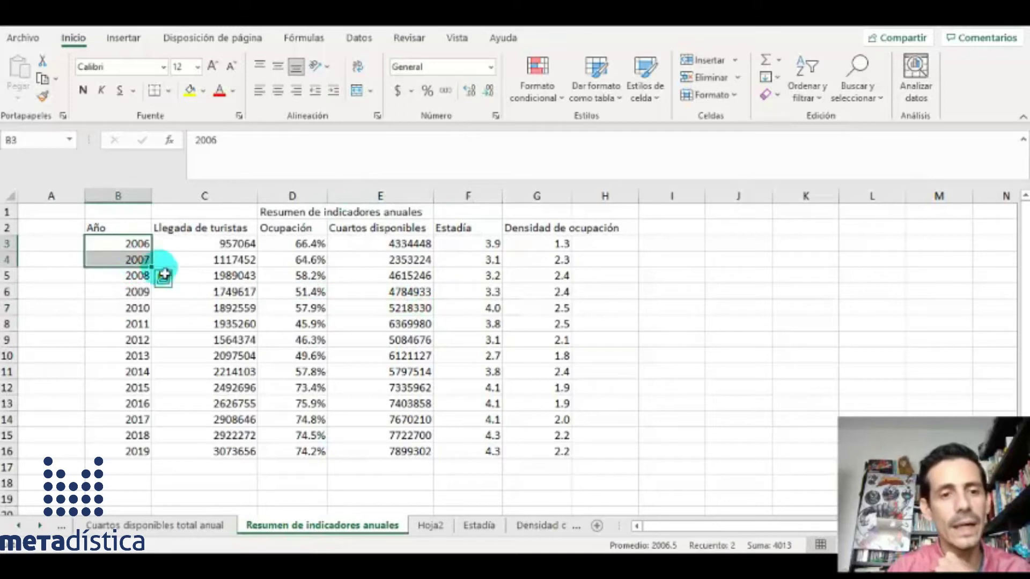
pyautogui.moveTo(207, 230); pyautogui.dragTo(529, 223)
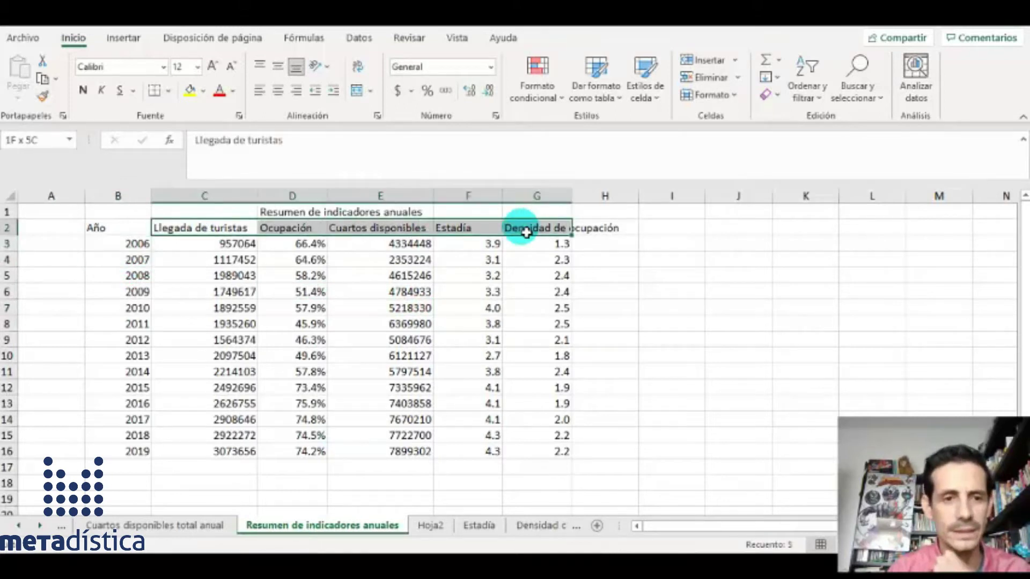
pyautogui.click(193, 225)
pyautogui.click(303, 230)
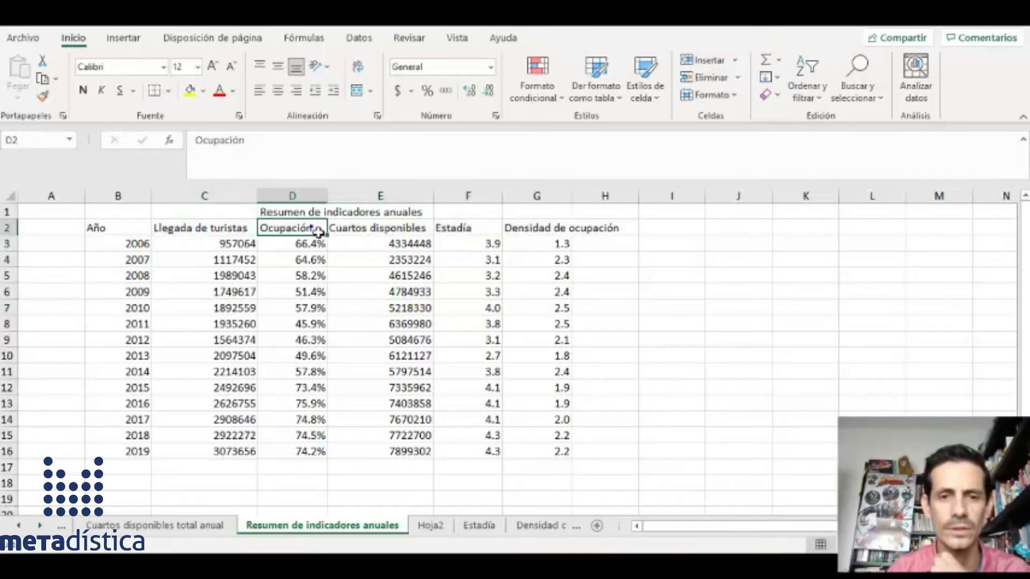
pyautogui.click(400, 225)
pyautogui.click(489, 231)
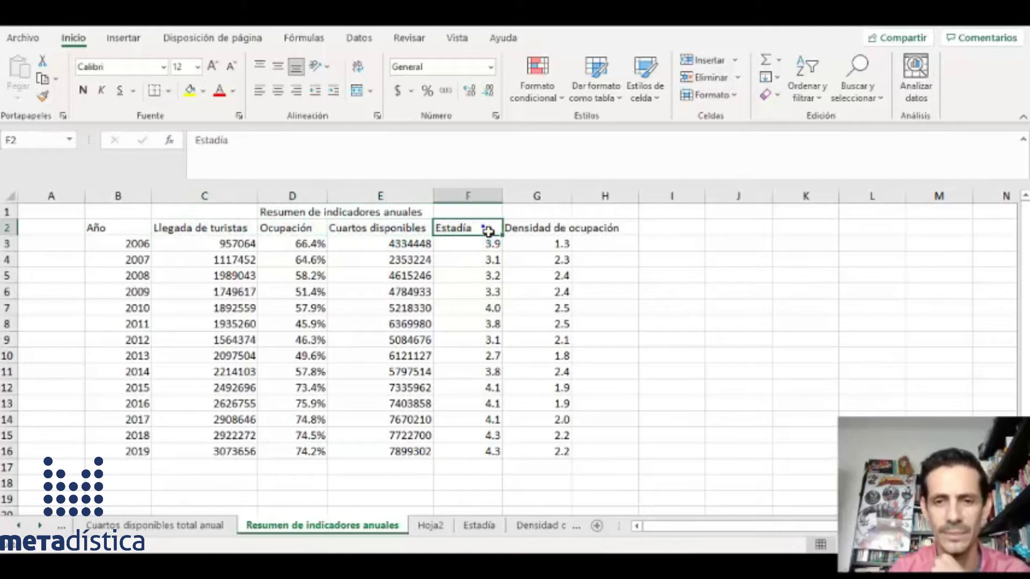
pyautogui.click(556, 232)
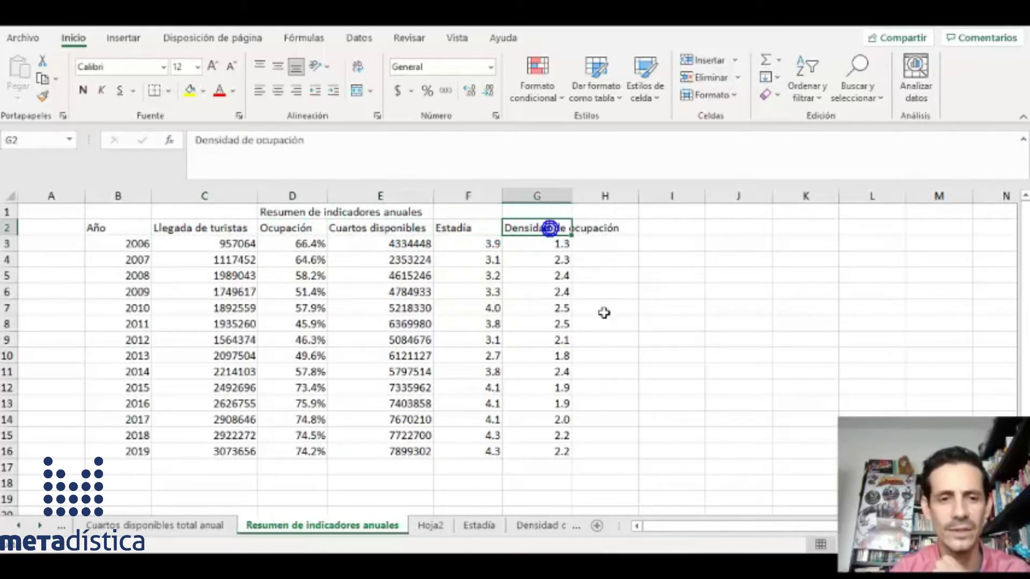
pyautogui.moveTo(143, 247); pyautogui.dragTo(543, 456)
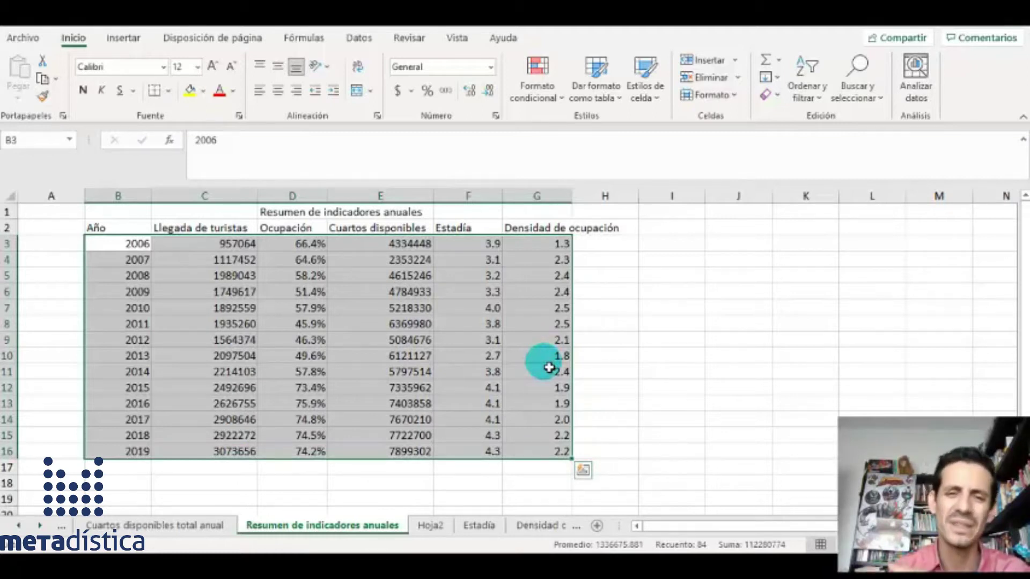
pyautogui.click(450, 291)
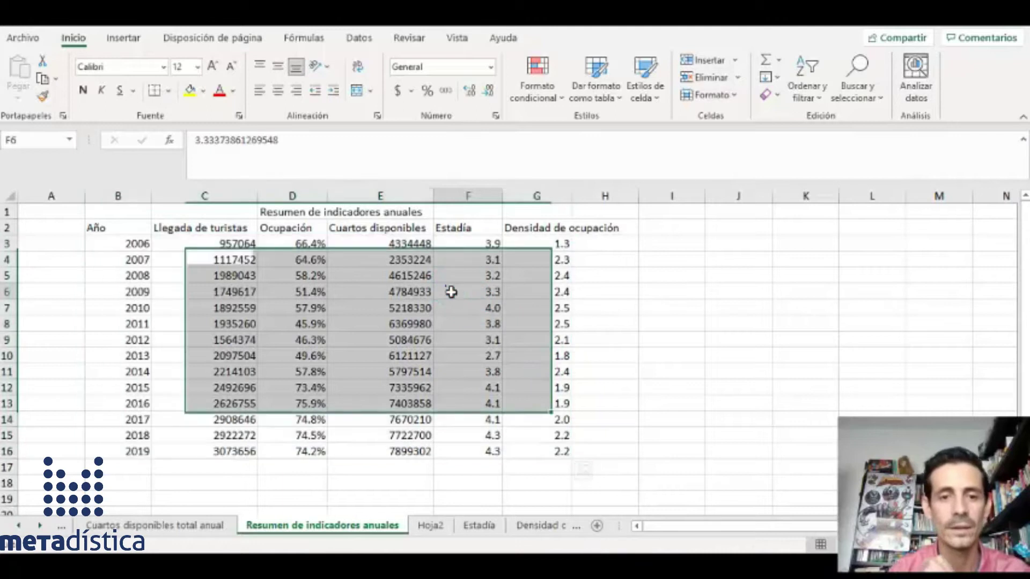
pyautogui.moveTo(128, 229); pyautogui.dragTo(560, 450)
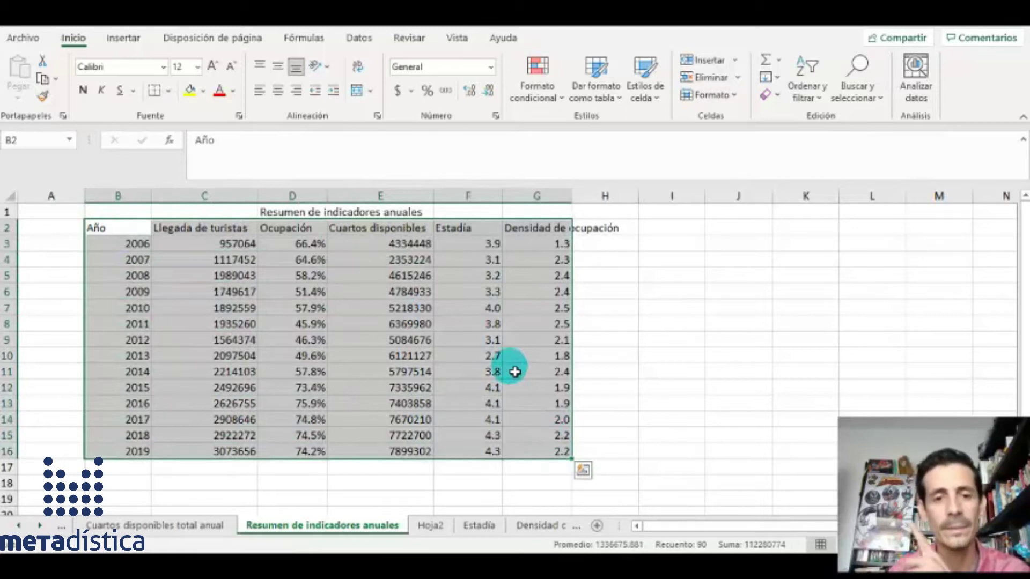
pyautogui.click(509, 346)
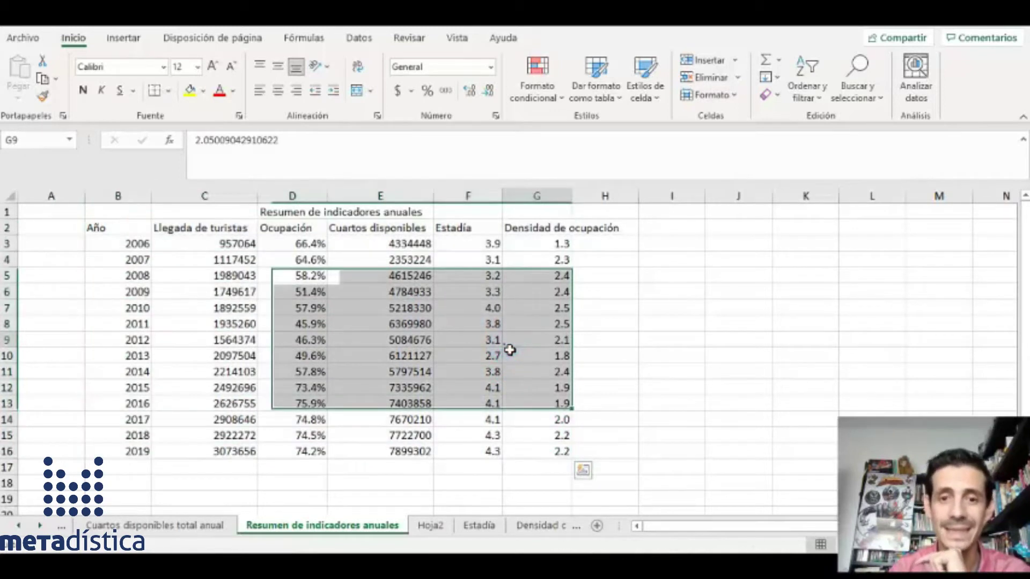
pyautogui.moveTo(228, 247); pyautogui.dragTo(246, 452)
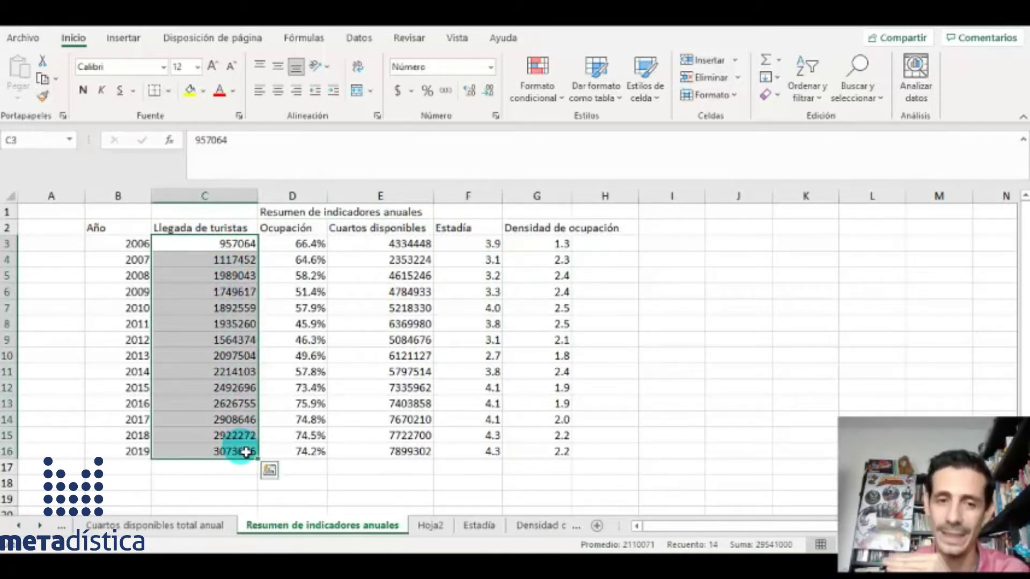
pyautogui.click(314, 250)
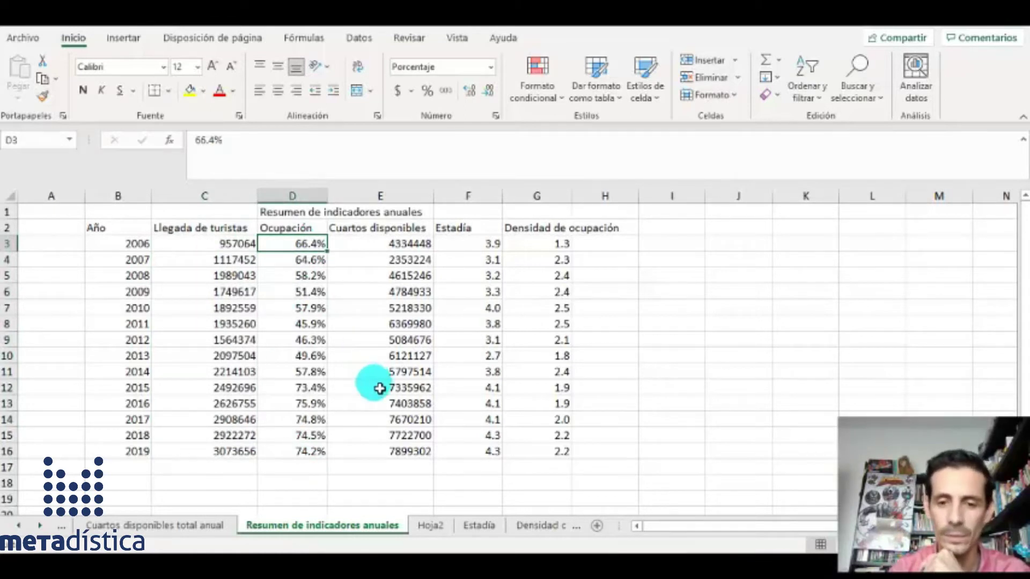
# Step: Copy the 2006–2019 averages in H5:H18 of the Estadía sheet and paste them as values from I3 in Resumen de indicadores anuales
pyautogui.click(486, 529)
pyautogui.click(603, 285)
pyautogui.moveTo(519, 275); pyautogui.dragTo(533, 483)
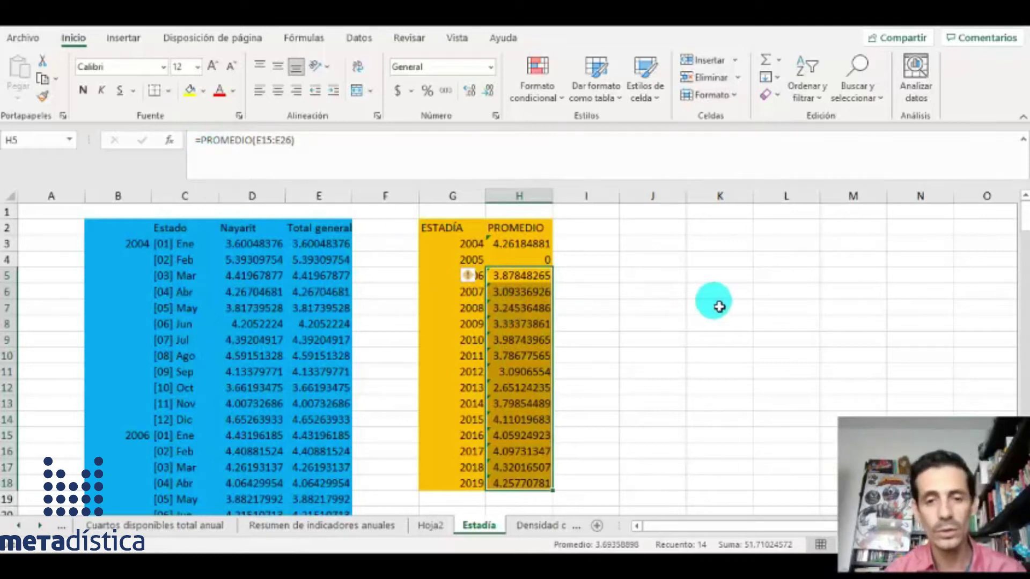
pyautogui.rightClick(530, 287)
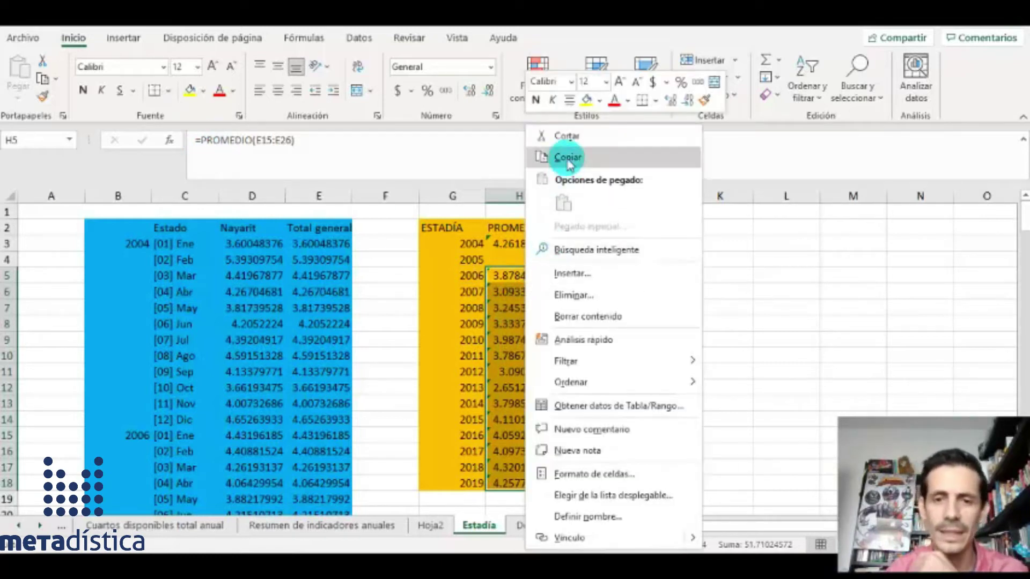
pyautogui.click(569, 155)
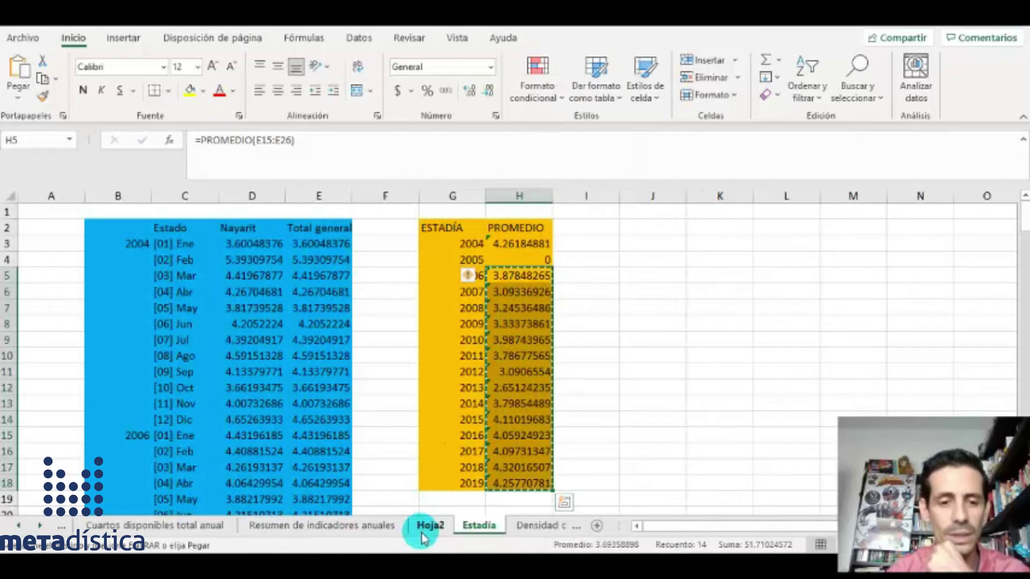
pyautogui.click(349, 526)
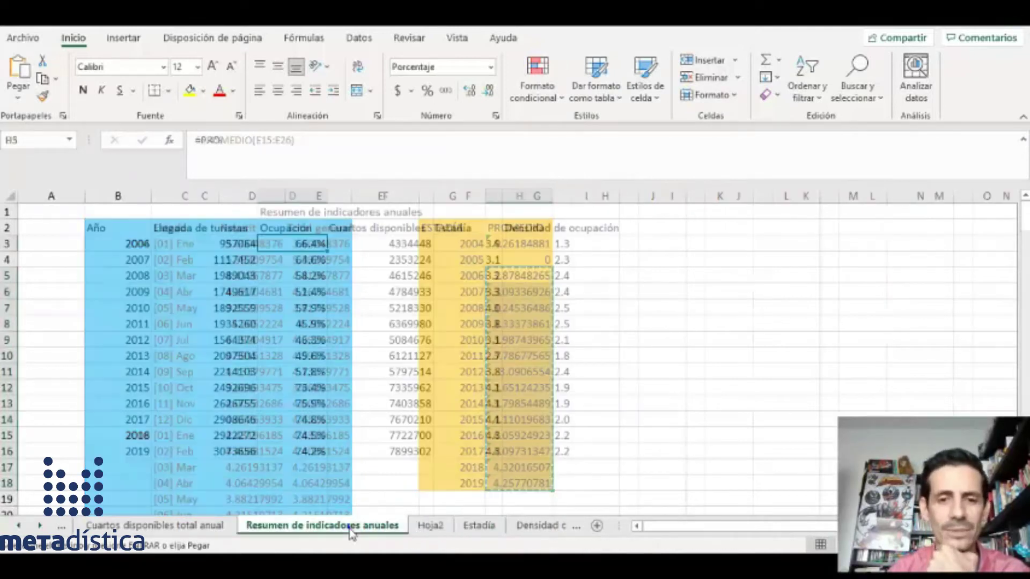
pyautogui.click(655, 245)
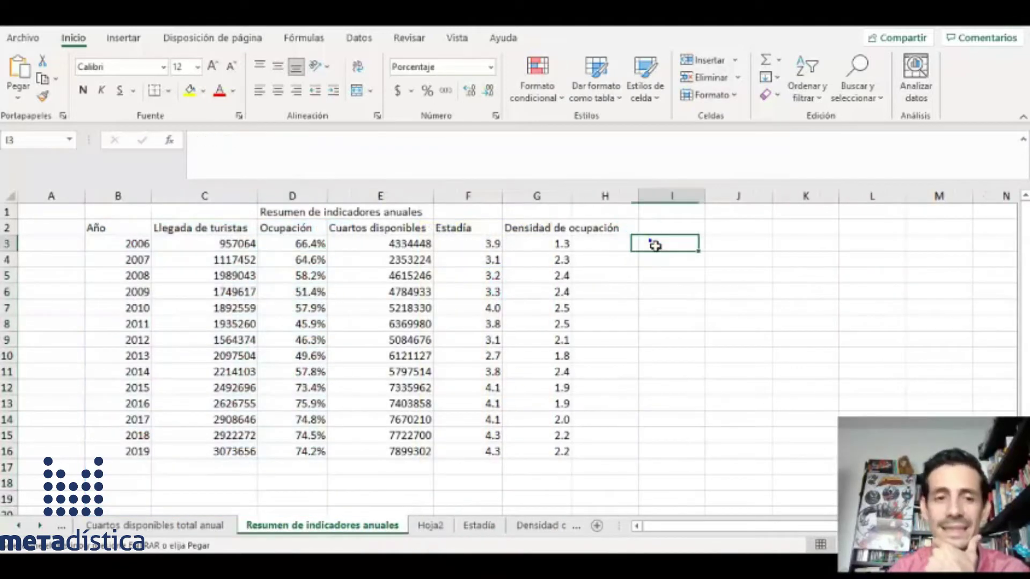
pyautogui.click(14, 100)
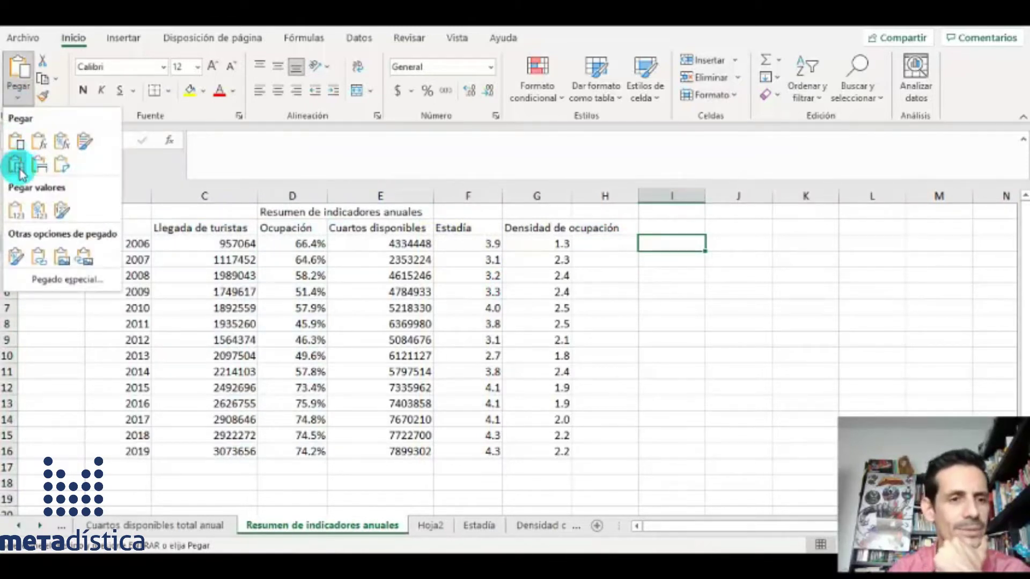
pyautogui.click(16, 214)
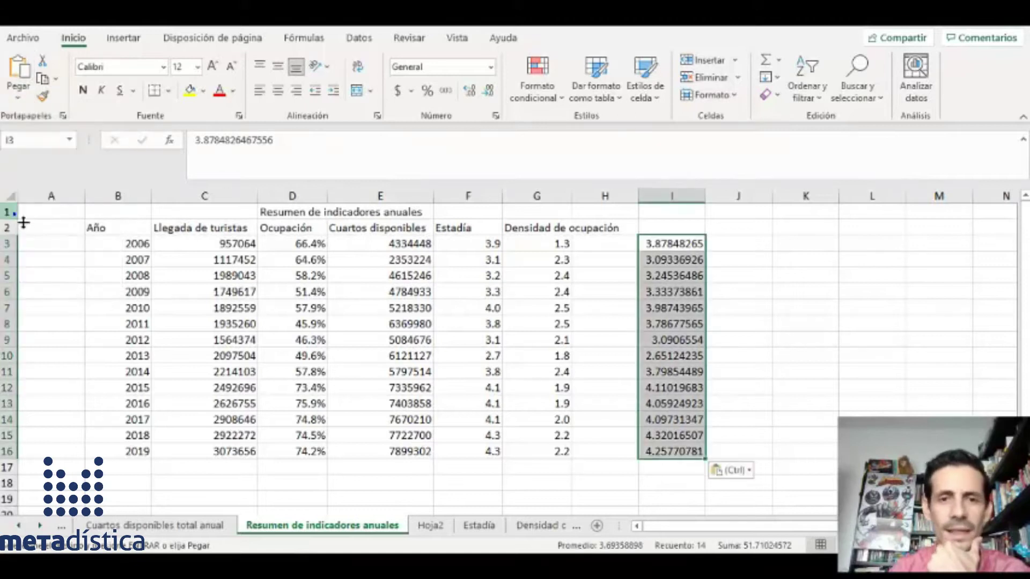
# Step: Reduce the pasted averages in I3:I16 to one decimal place
pyautogui.click(488, 89)
pyautogui.click(488, 90)
pyautogui.click(488, 90)
pyautogui.click(488, 90)
pyautogui.click(487, 91)
pyautogui.click(487, 91)
pyautogui.click(486, 92)
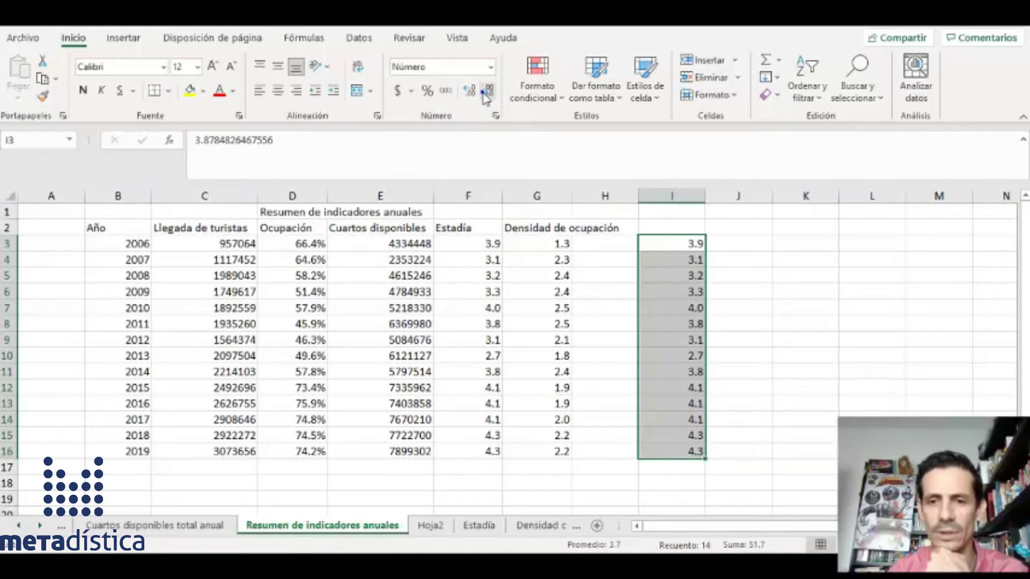
# Step: Clear the pasted averages from I3:I16
pyautogui.click(788, 325)
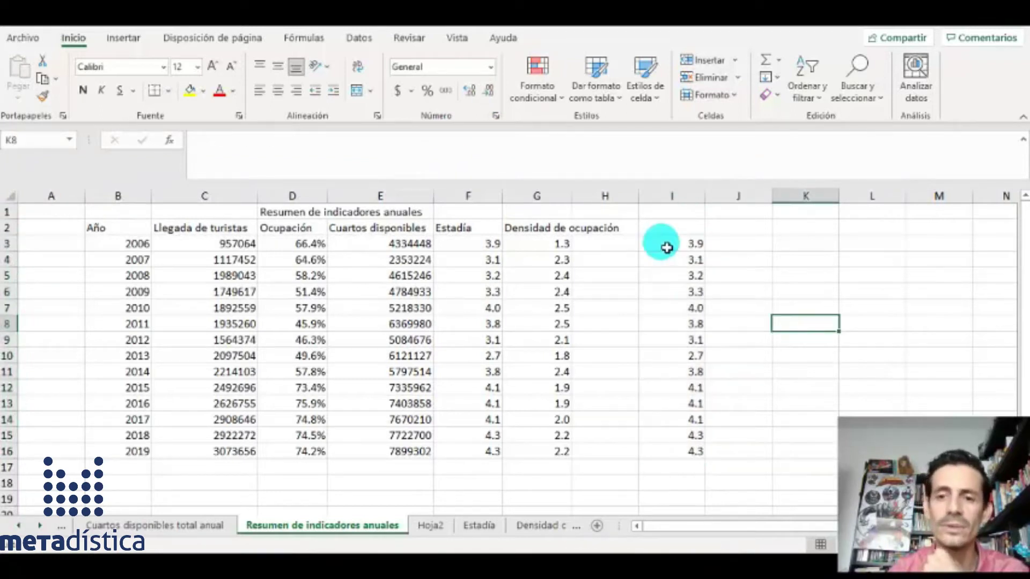
pyautogui.moveTo(666, 248); pyautogui.dragTo(676, 457)
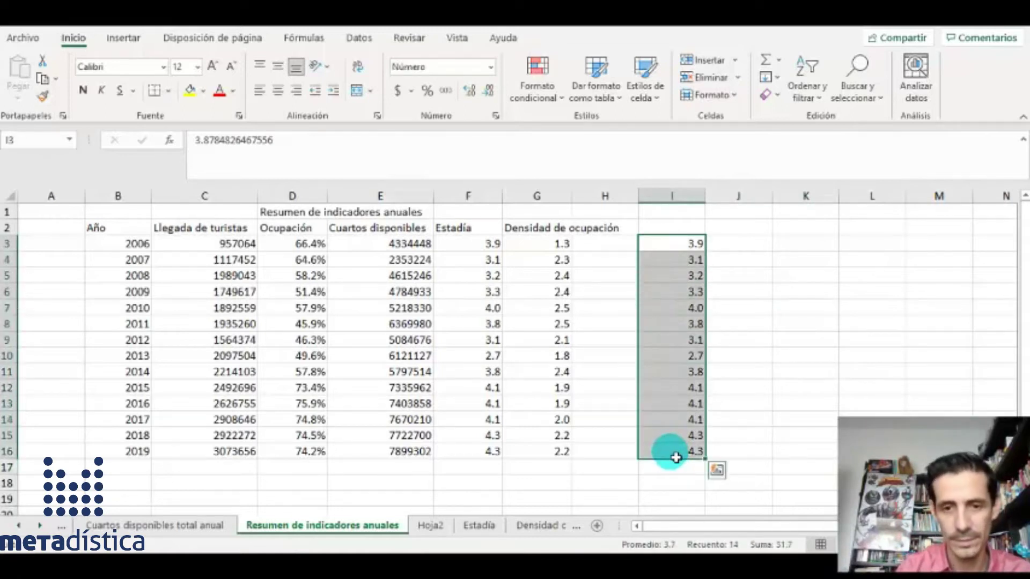
# Step: Try applying all borders to the summary table in B2:G16
pyautogui.moveTo(125, 229); pyautogui.dragTo(540, 453)
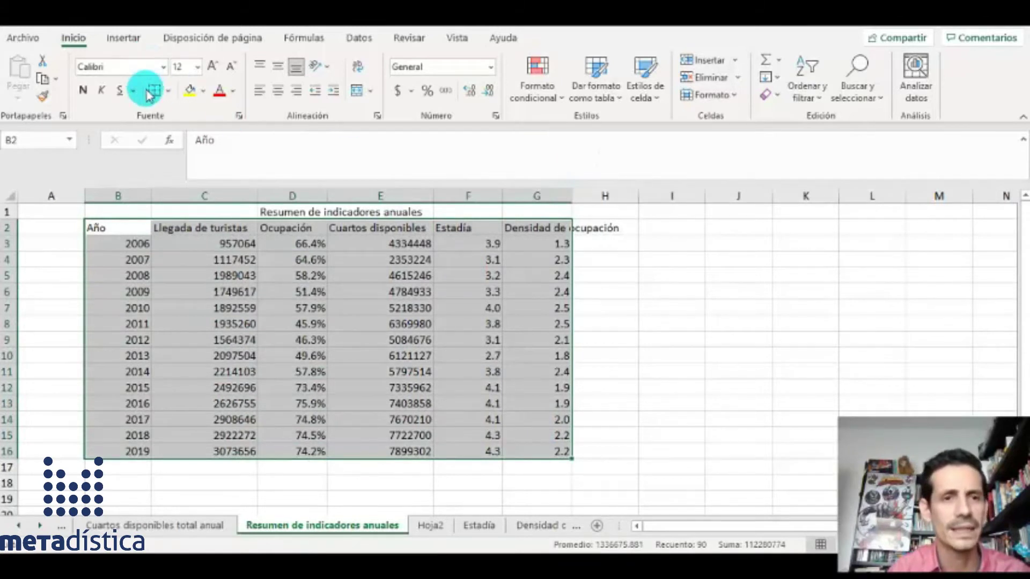
pyautogui.click(168, 91)
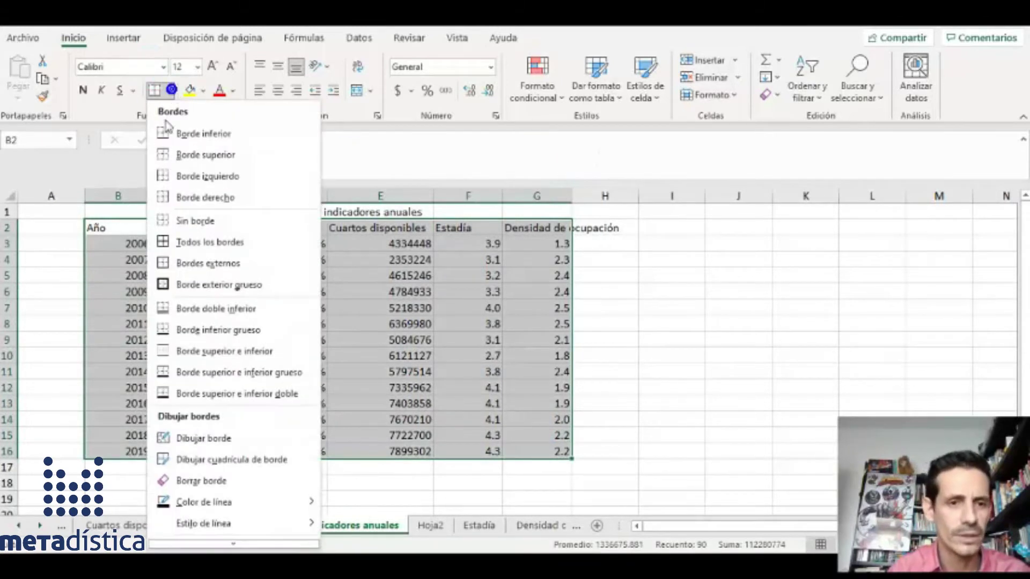
pyautogui.click(201, 244)
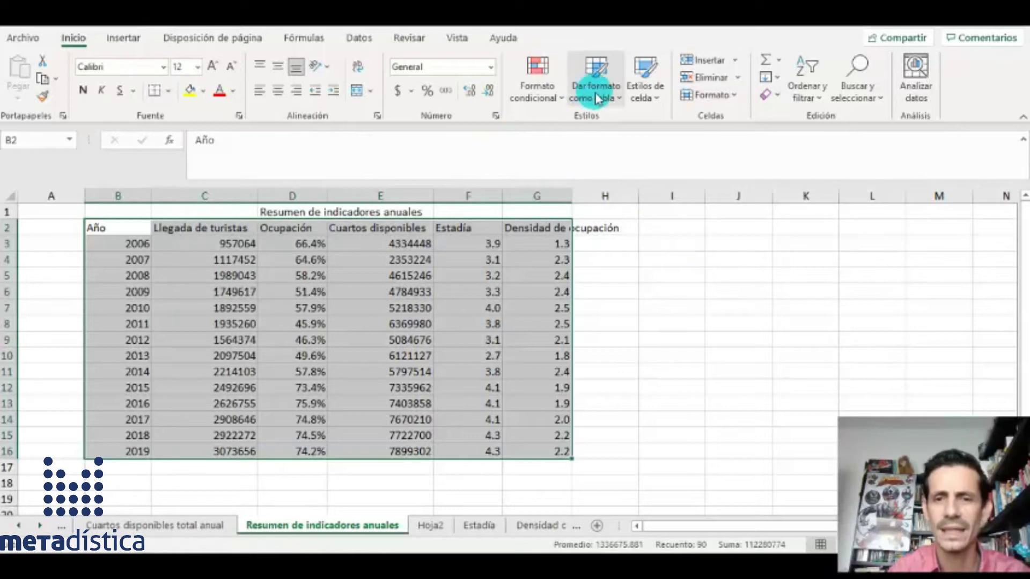
pyautogui.click(615, 98)
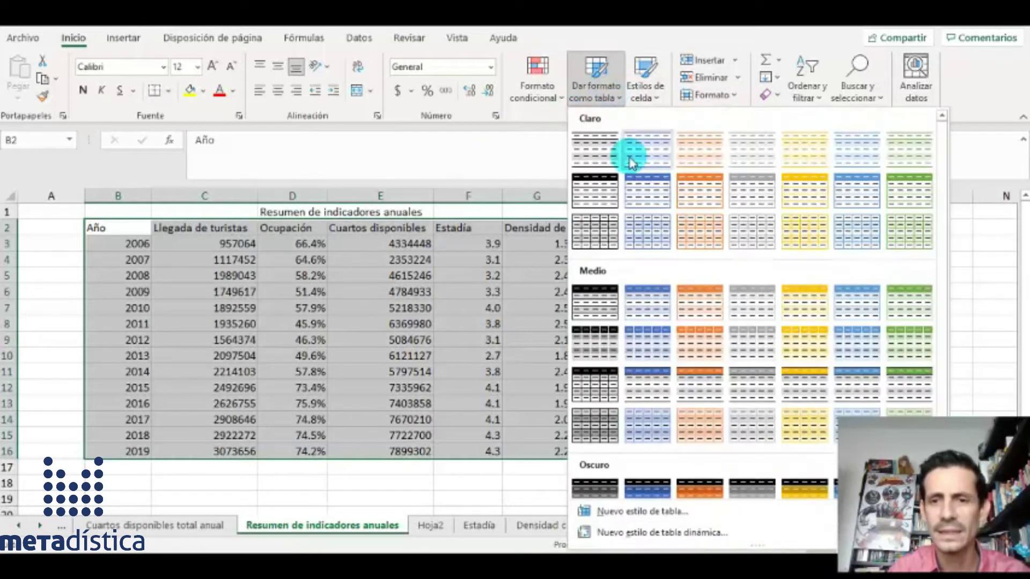
pyautogui.click(649, 194)
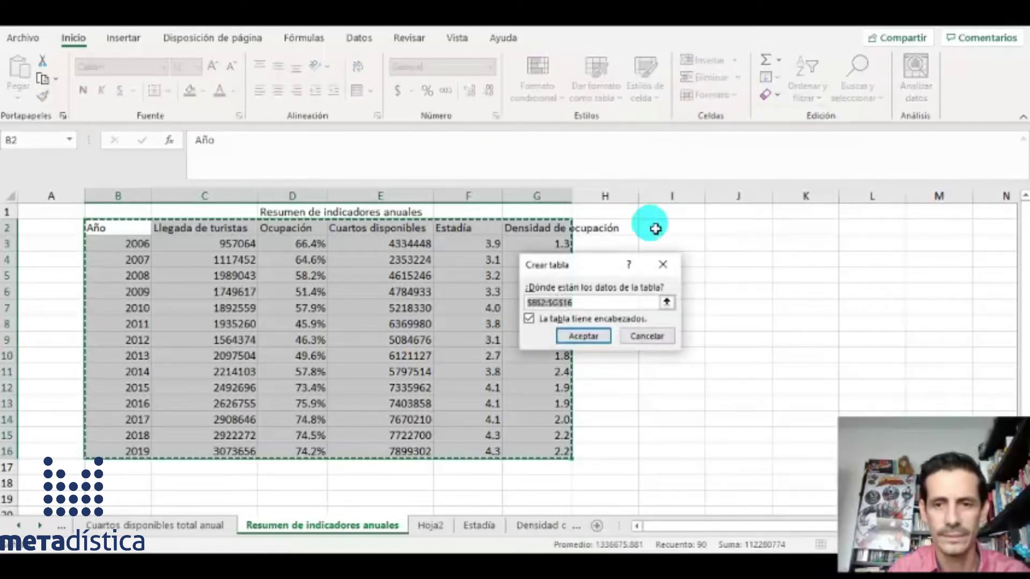
pyautogui.click(647, 336)
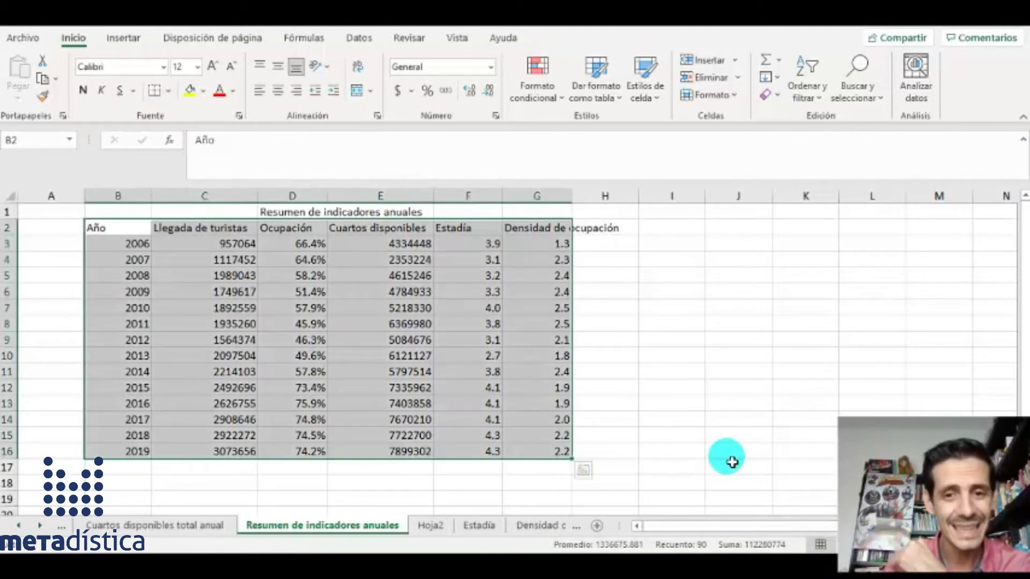
pyautogui.click(661, 358)
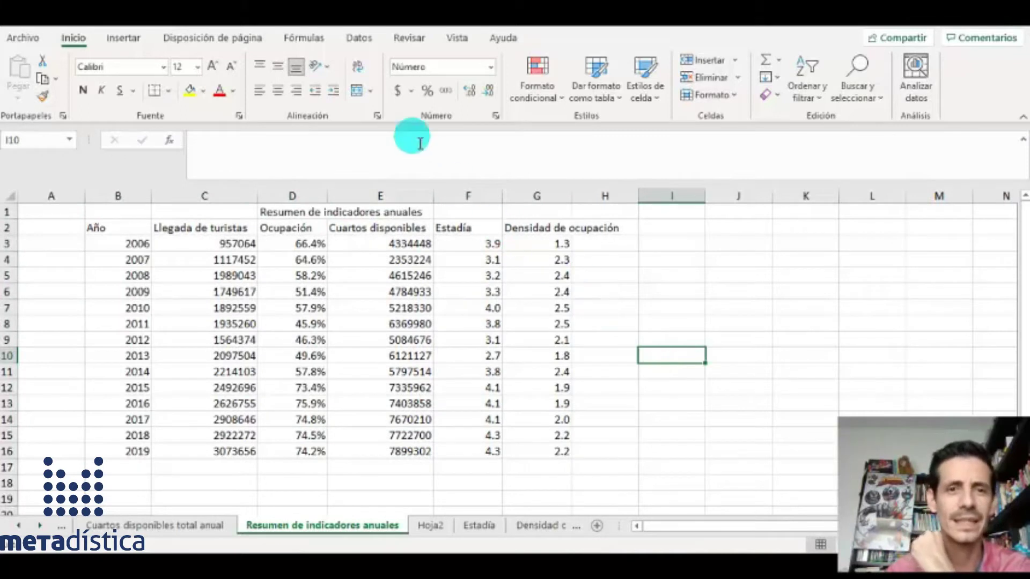
# Step: Set up a Descriptive Statistics analysis with C2:G16 as the input range and labels in the first row
pyautogui.click(370, 38)
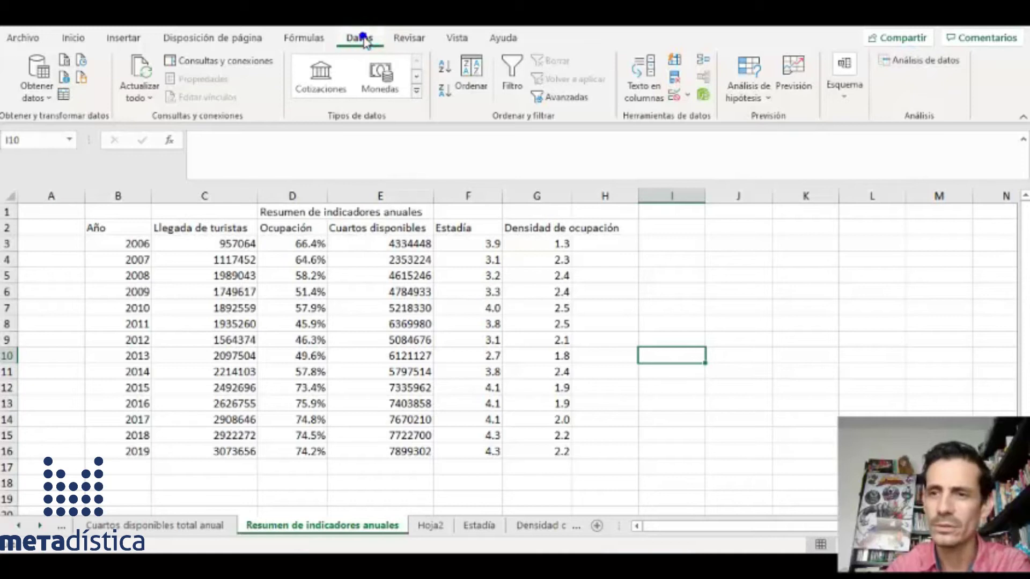
pyautogui.click(924, 67)
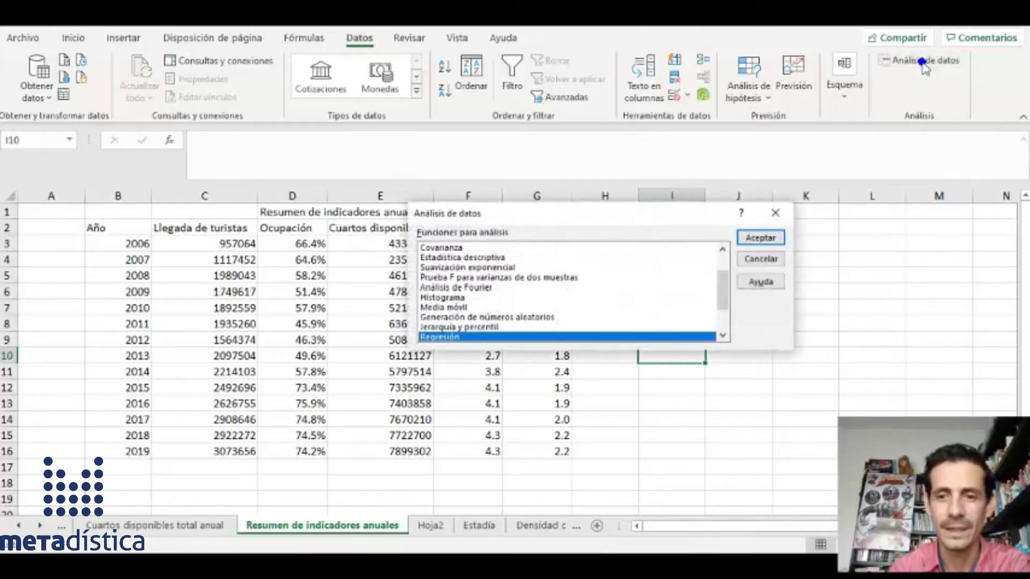
pyautogui.moveTo(724, 294); pyautogui.dragTo(692, 280)
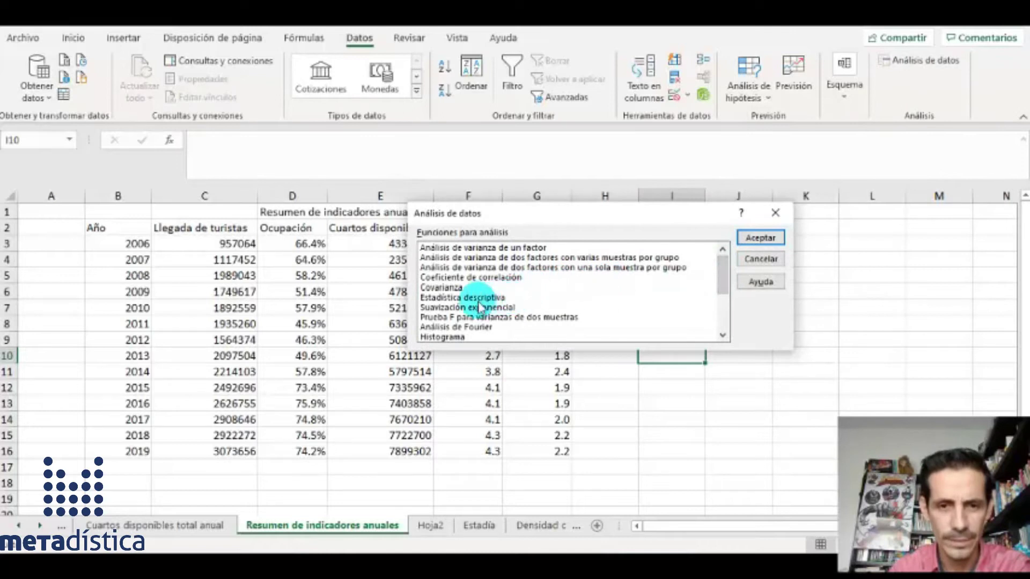
pyautogui.click(451, 298)
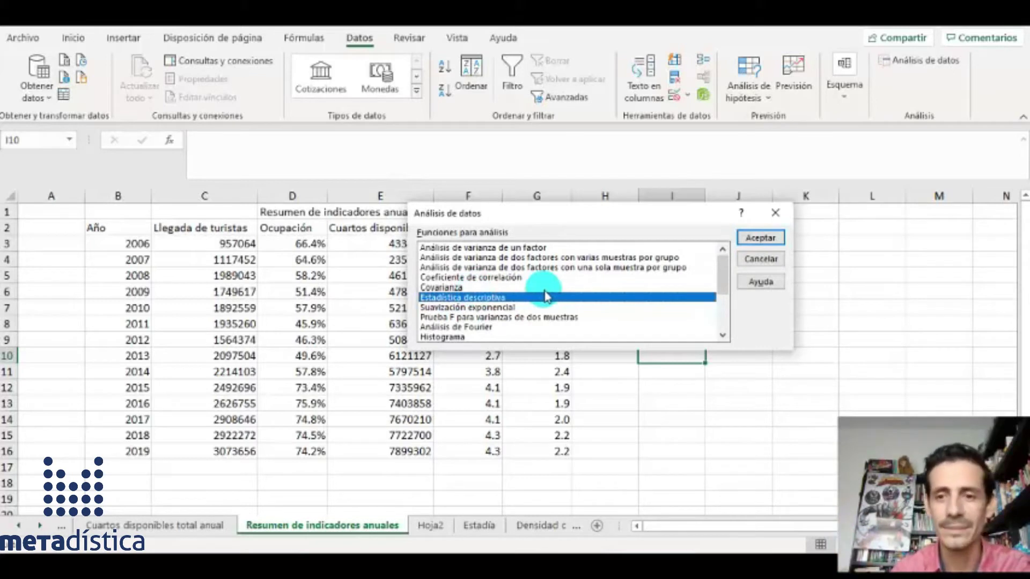
pyautogui.click(756, 241)
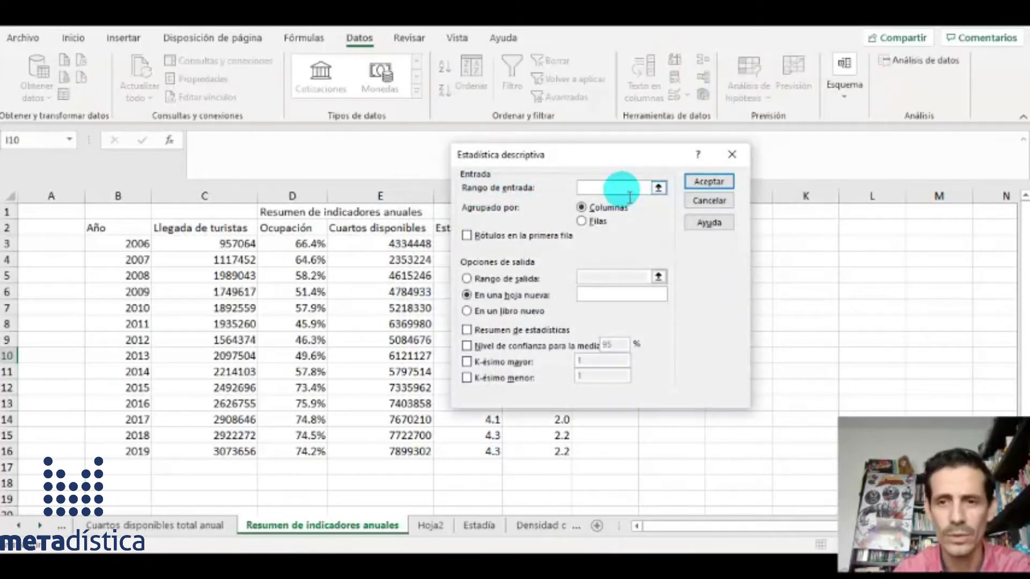
pyautogui.click(658, 187)
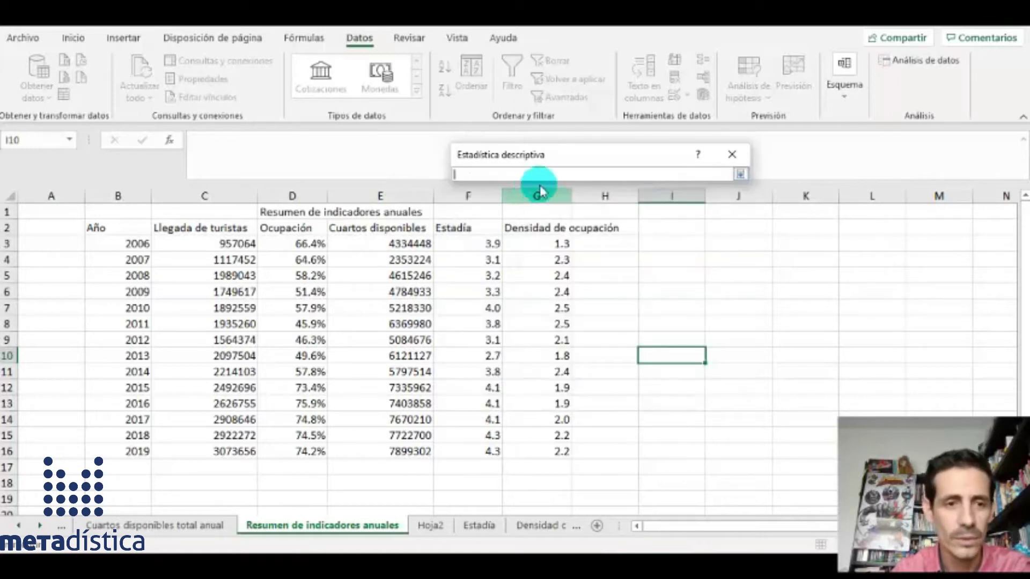
pyautogui.click(168, 227)
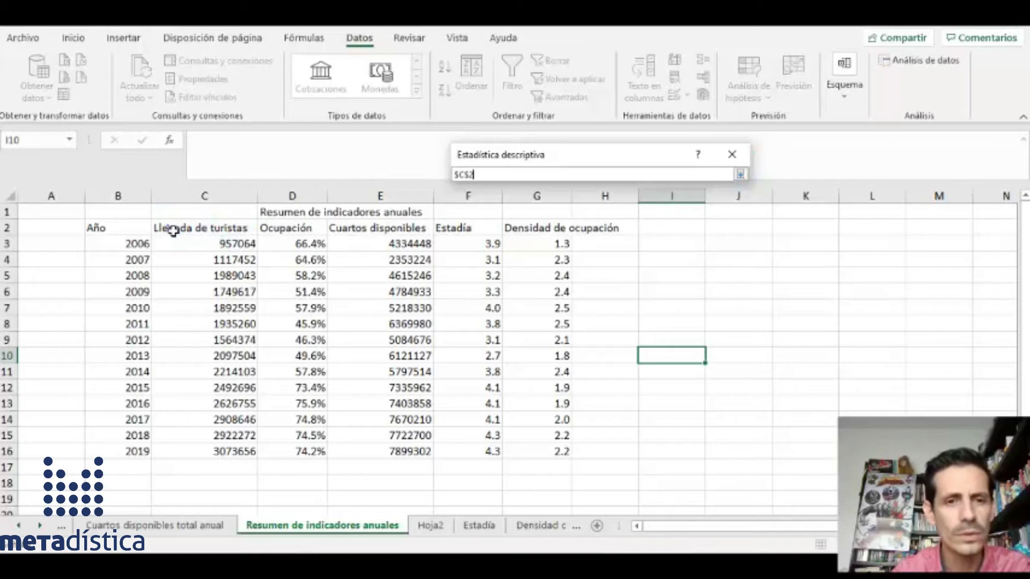
pyautogui.moveTo(200, 234); pyautogui.dragTo(543, 452)
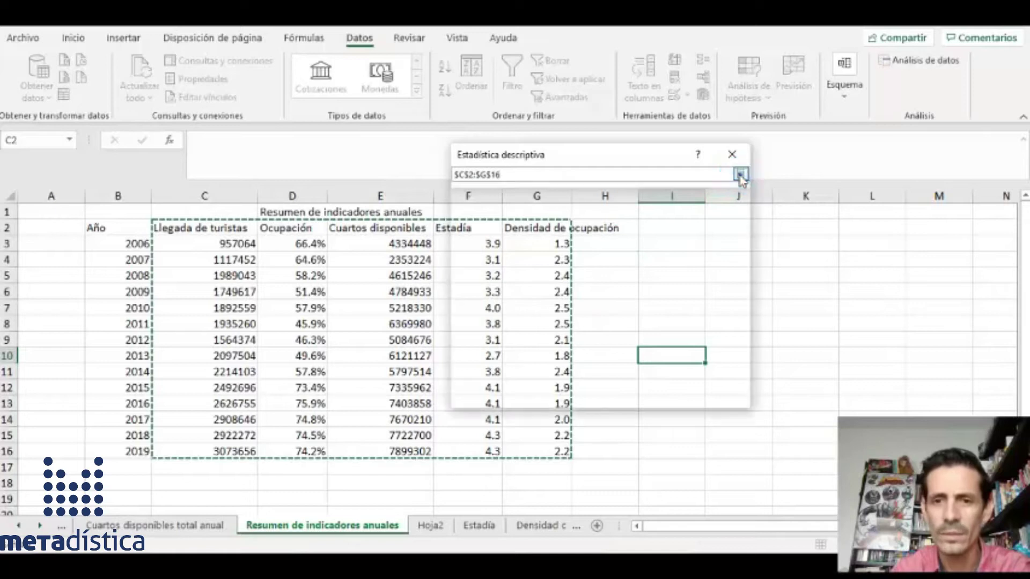
pyautogui.click(740, 174)
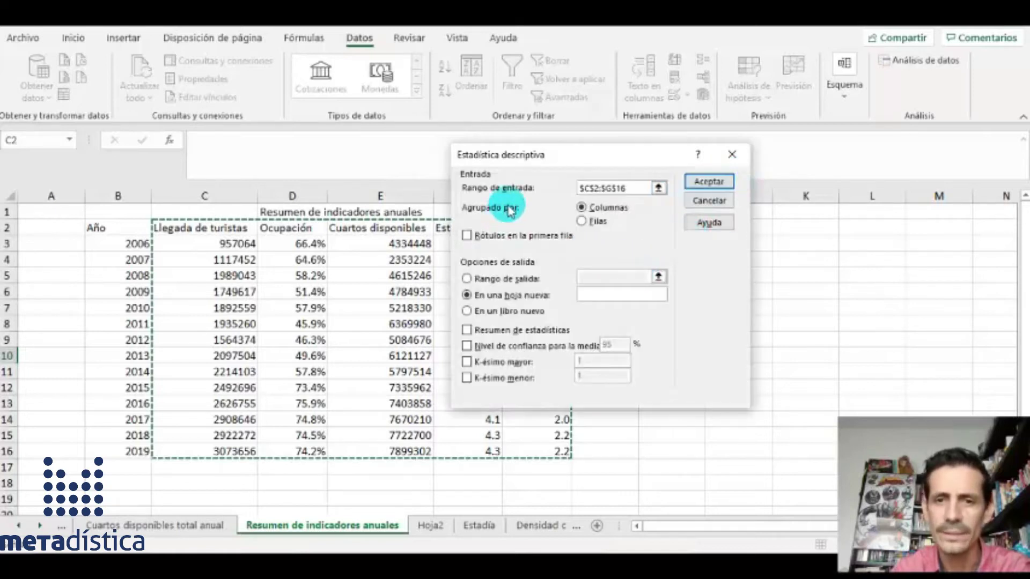
pyautogui.moveTo(570, 157); pyautogui.dragTo(665, 78)
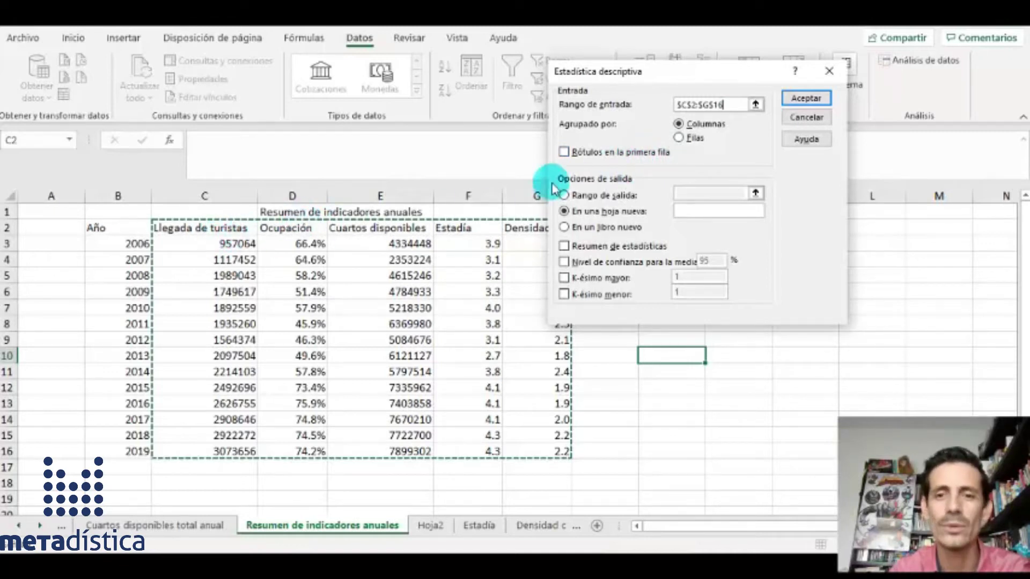
pyautogui.click(564, 153)
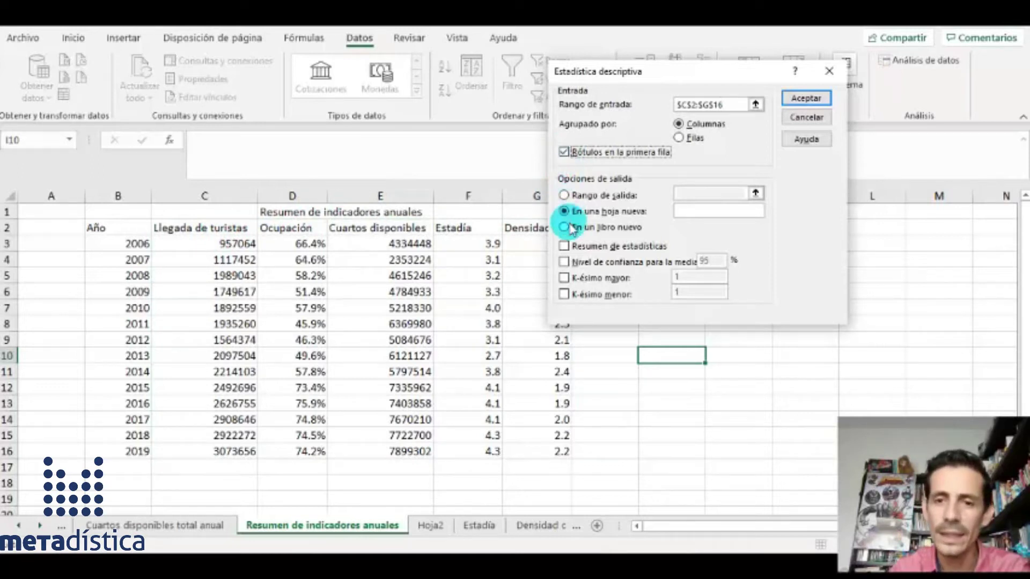
# Step: Direct the descriptive statistics output to cell B19 of the current sheet, below the annual table
pyautogui.click(563, 196)
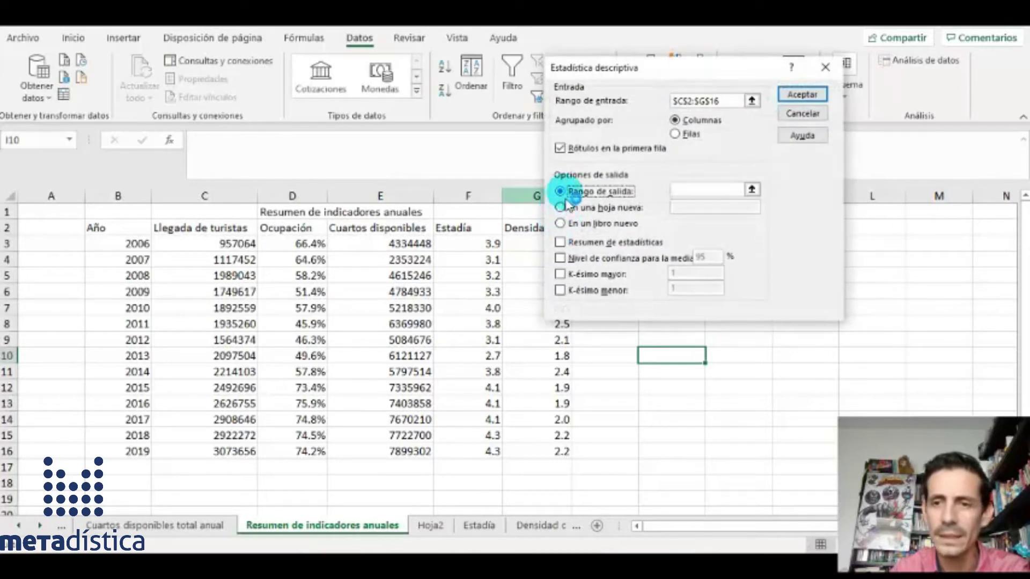
pyautogui.click(751, 190)
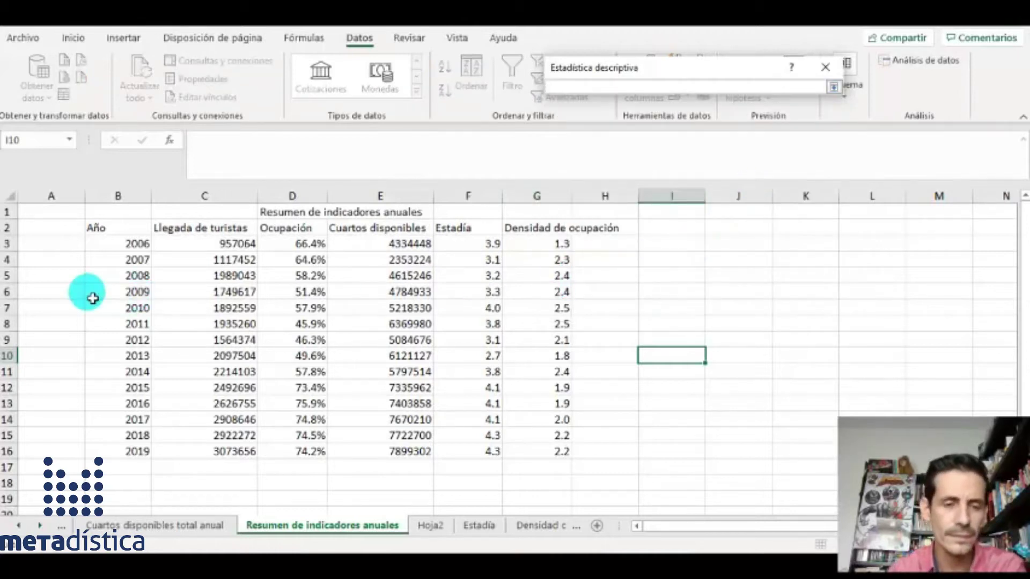
pyautogui.scroll(-2, 93, 298)
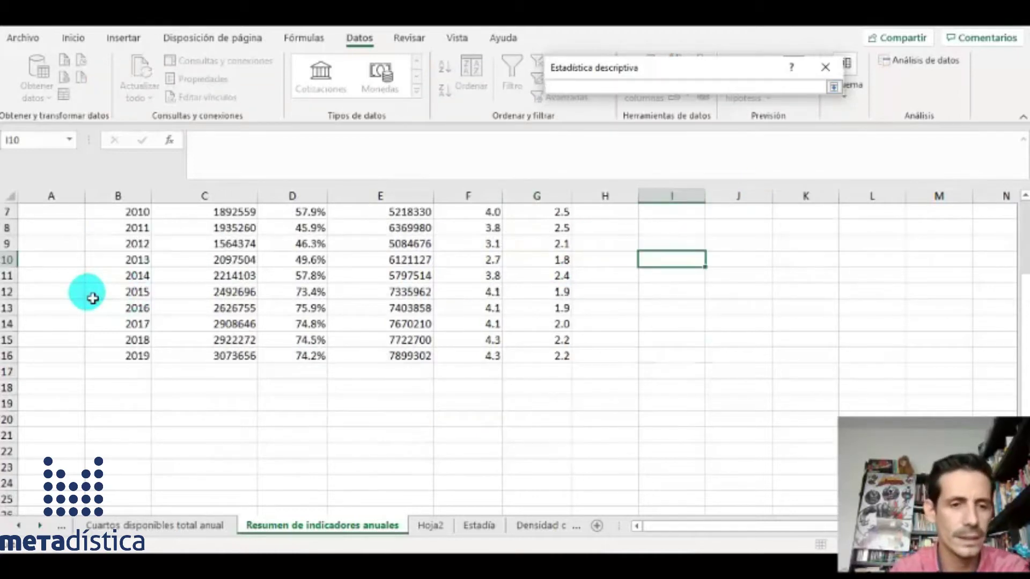
pyautogui.click(106, 408)
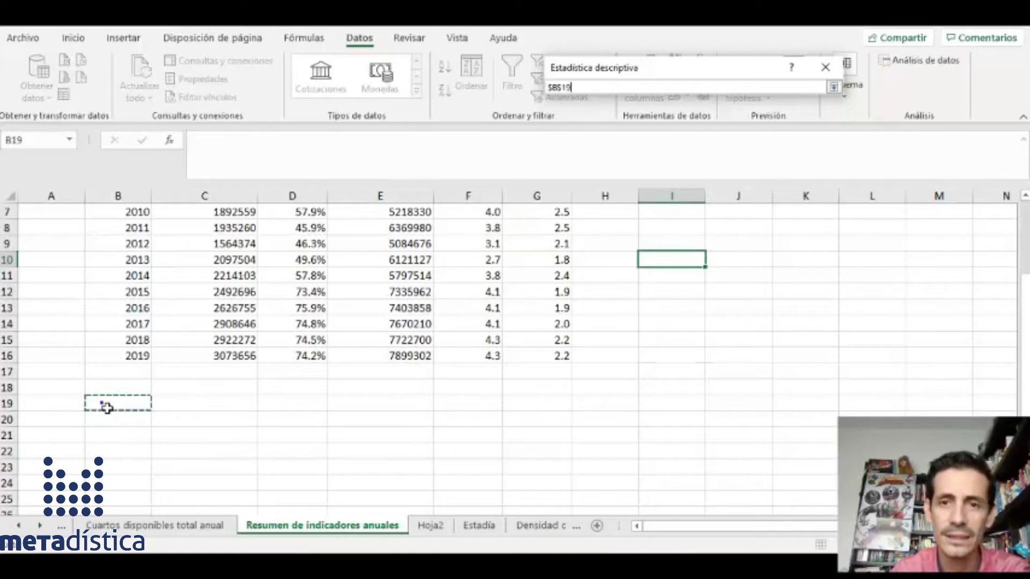
pyautogui.scroll(2, 107, 408)
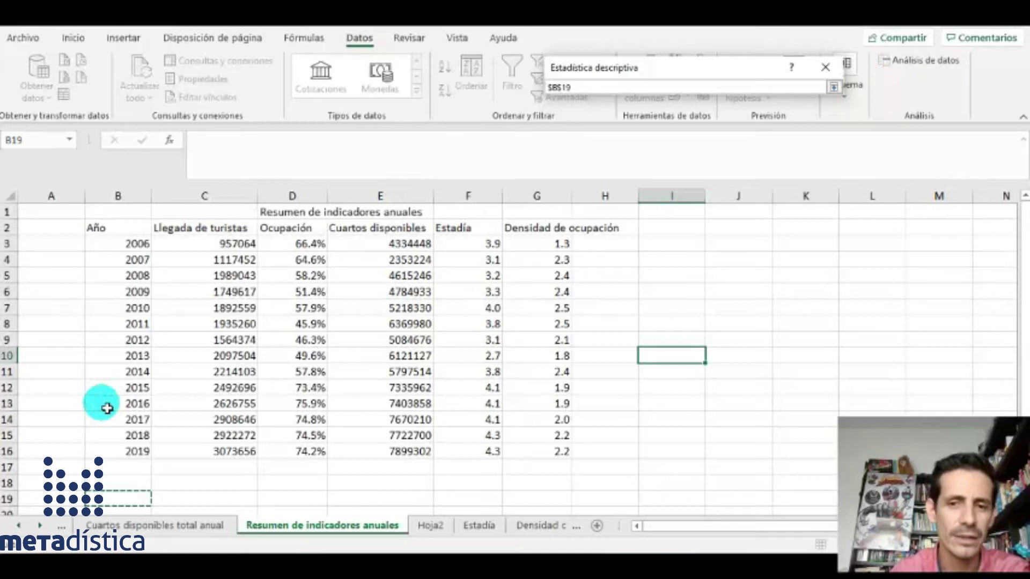
pyautogui.scroll(-1, 107, 409)
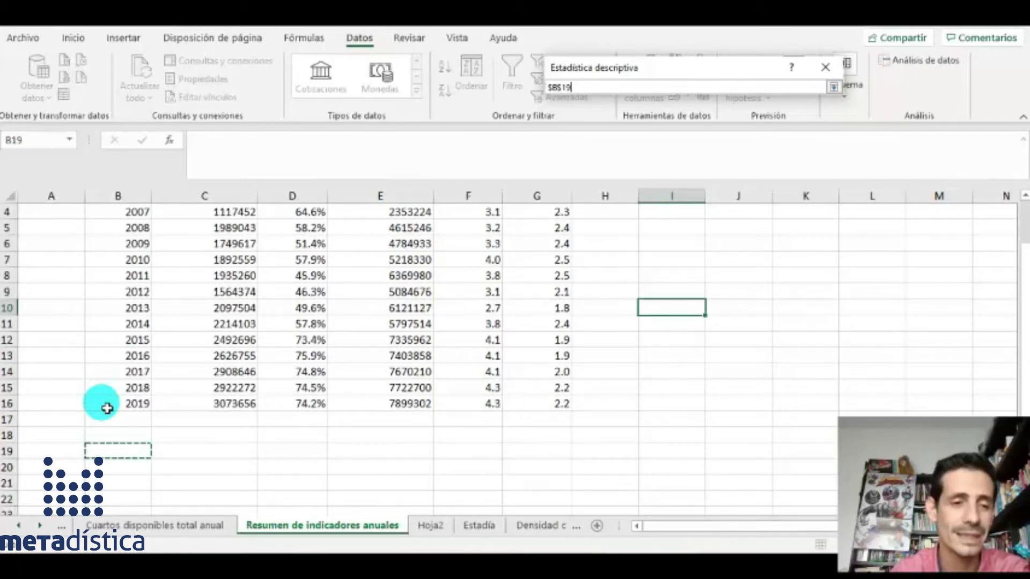
pyautogui.scroll(-1, 107, 408)
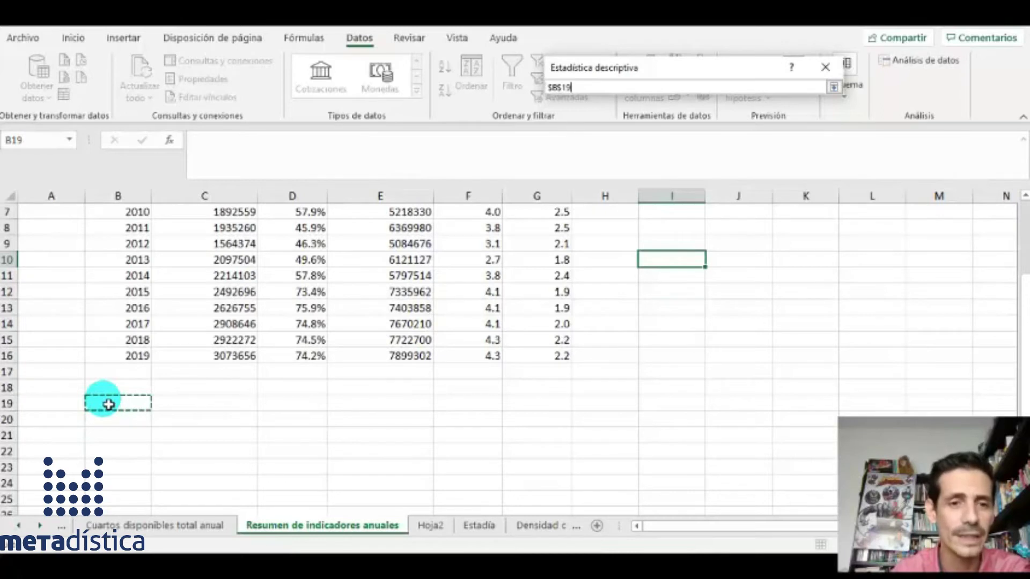
pyautogui.scroll(2, 109, 404)
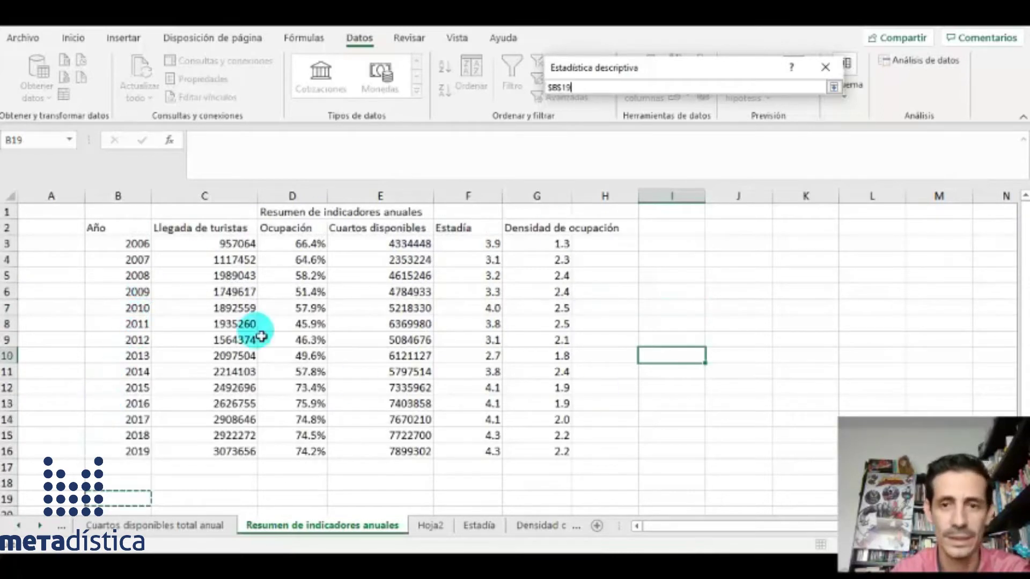
pyautogui.scroll(-3, 217, 288)
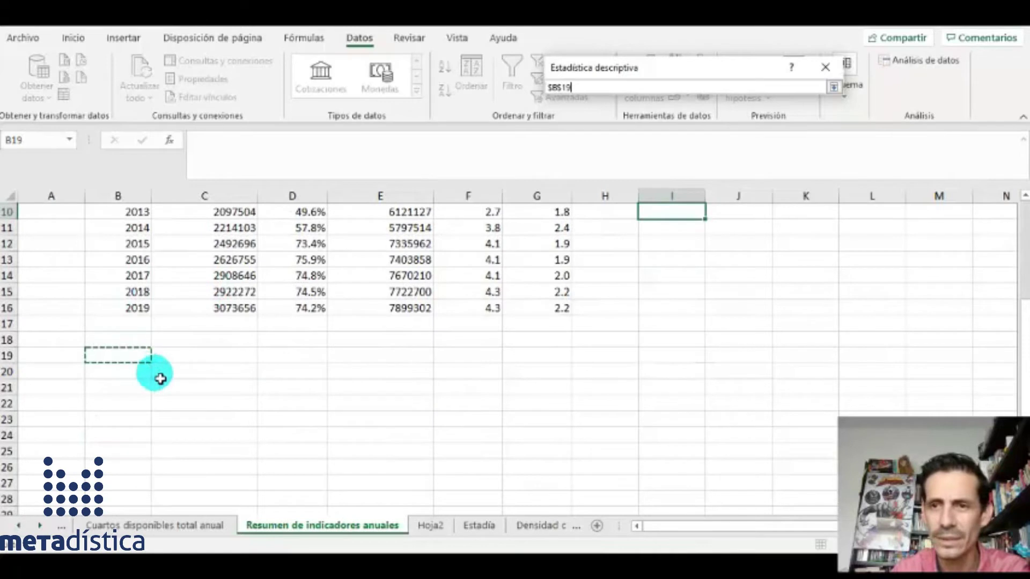
pyautogui.click(834, 87)
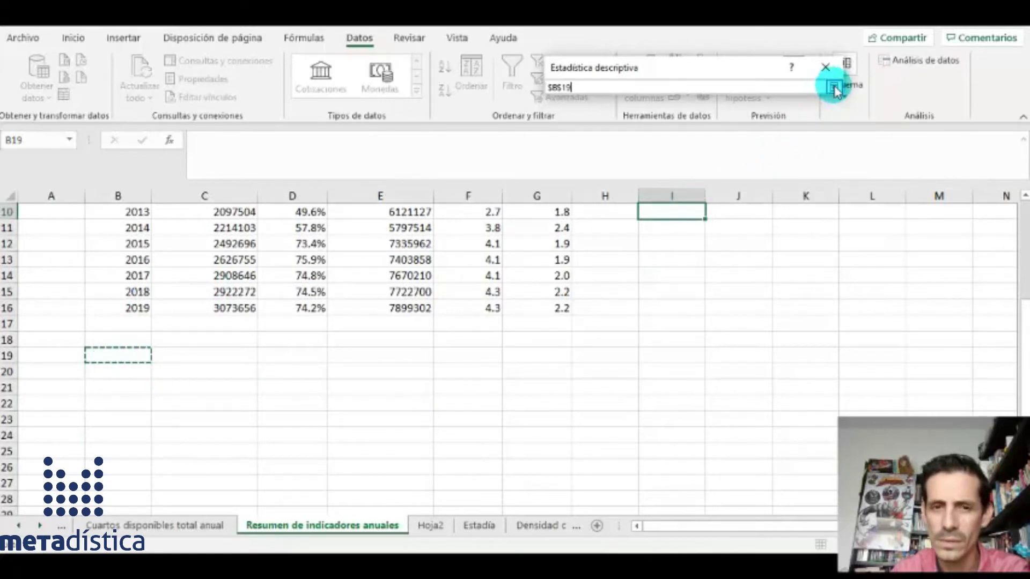
pyautogui.click(834, 87)
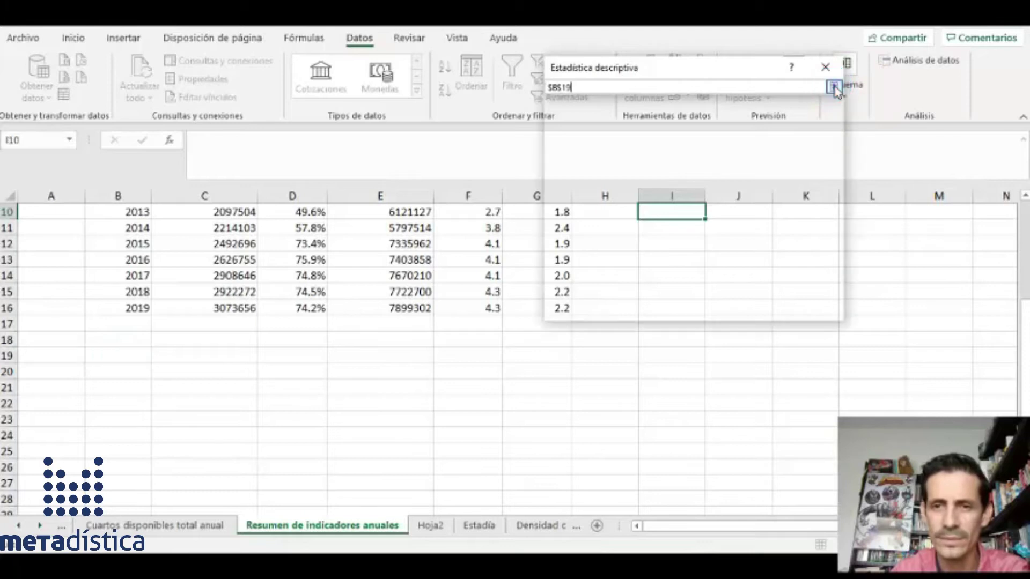
# Step: Include summary statistics in the analysis and generate the output
pyautogui.click(723, 197)
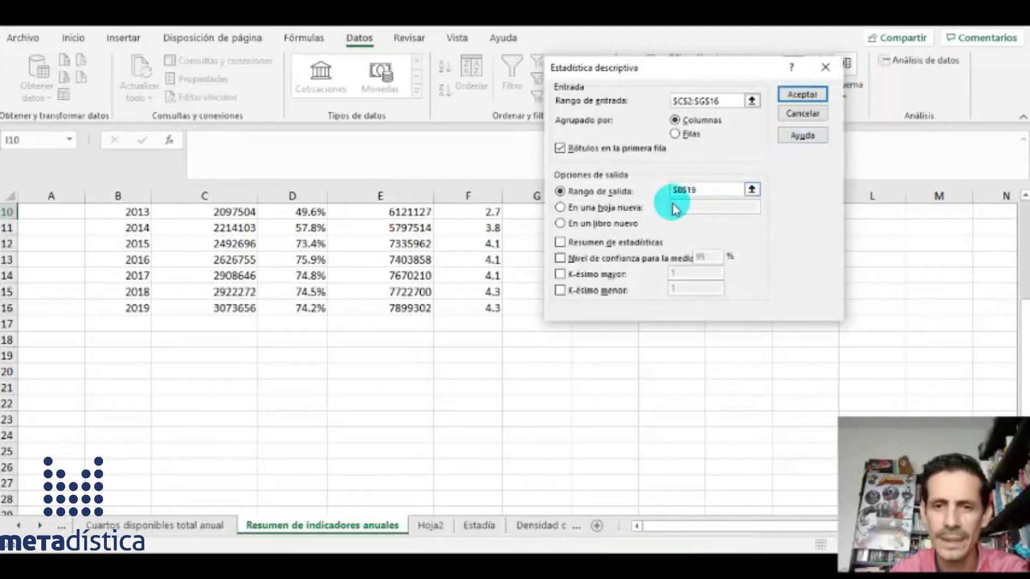
pyautogui.click(561, 244)
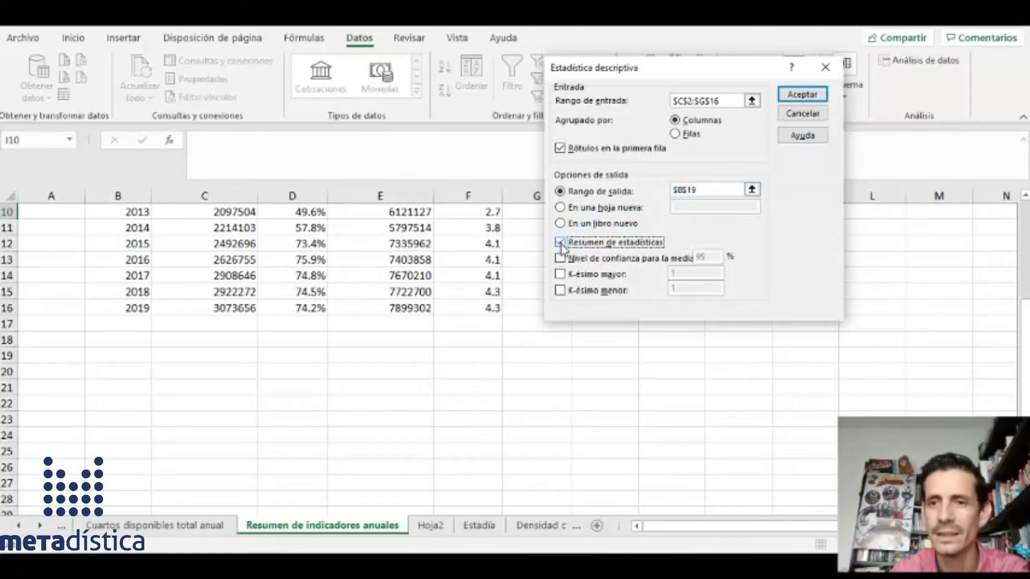
pyautogui.click(801, 96)
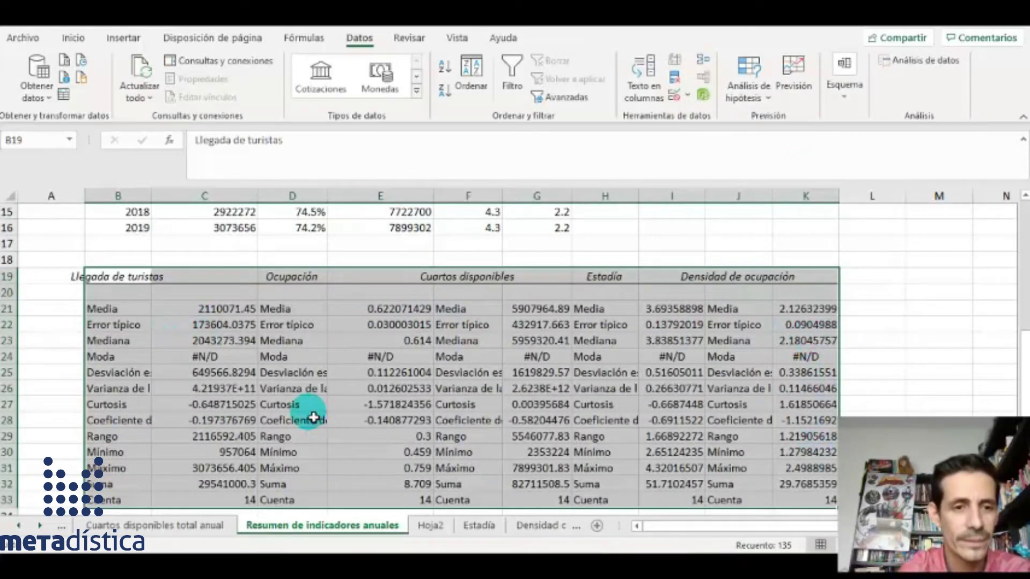
# Step: Examine the generated statistics block of each of the five indicators in B19:K33
pyautogui.click(292, 376)
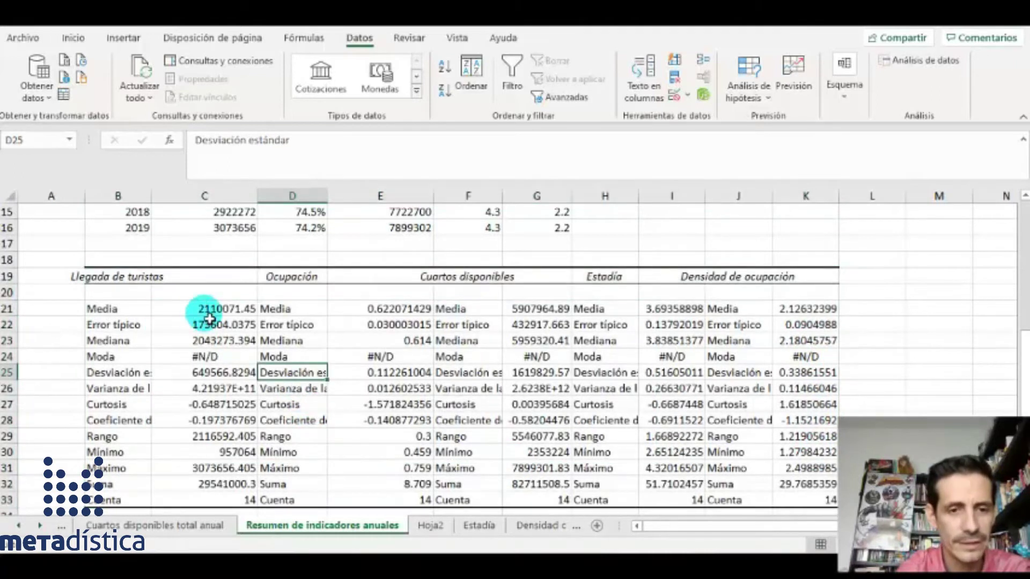
pyautogui.click(136, 277)
pyautogui.moveTo(137, 277); pyautogui.dragTo(225, 508)
pyautogui.moveTo(308, 273); pyautogui.dragTo(400, 502)
pyautogui.moveTo(472, 276); pyautogui.dragTo(539, 501)
pyautogui.click(612, 285)
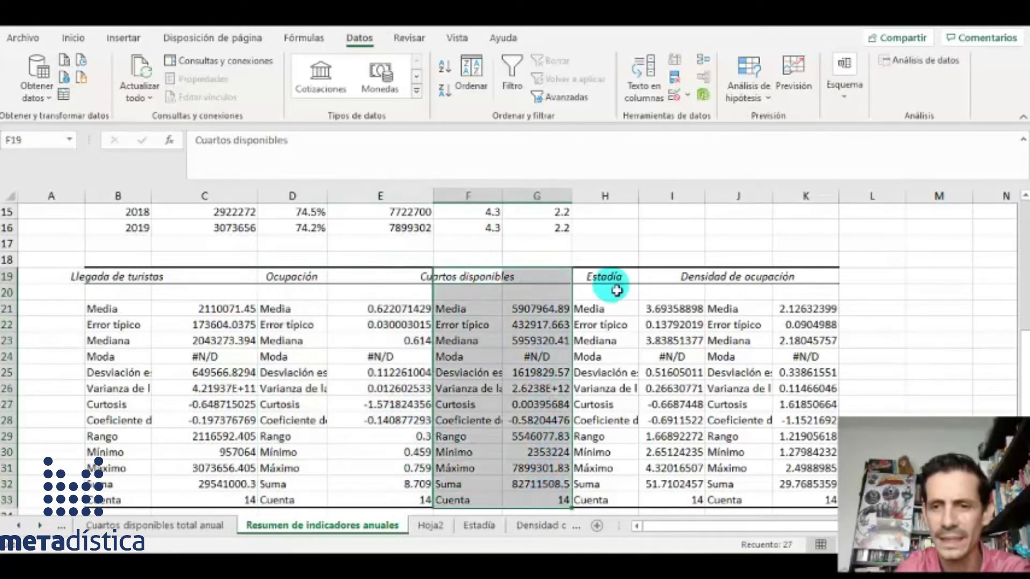
pyautogui.moveTo(648, 284); pyautogui.dragTo(692, 488)
pyautogui.moveTo(750, 276); pyautogui.dragTo(825, 501)
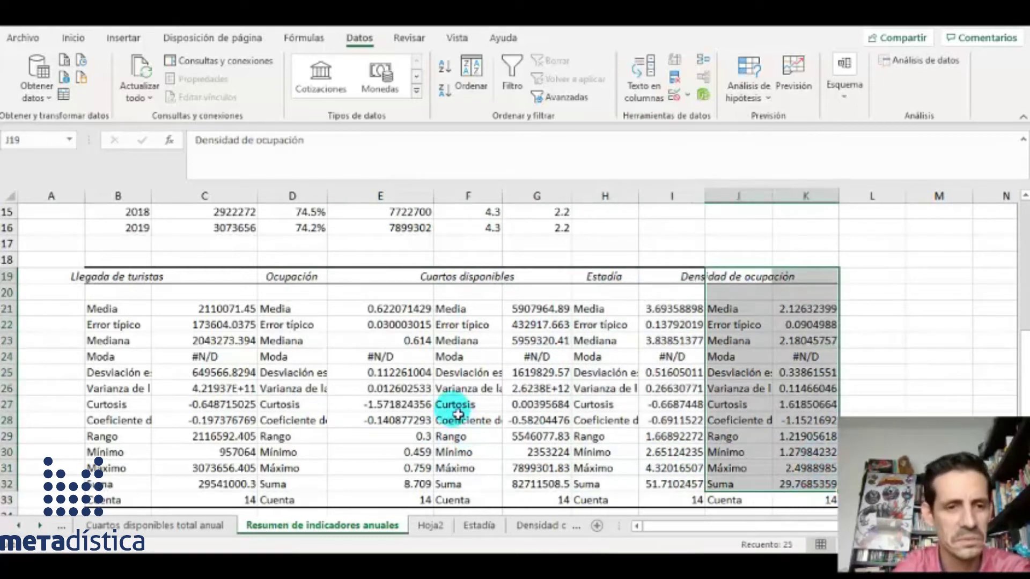
# Step: Merge and center the Llegada de turistas heading across B19:C19
pyautogui.moveTo(108, 276); pyautogui.dragTo(209, 276)
pyautogui.click(73, 37)
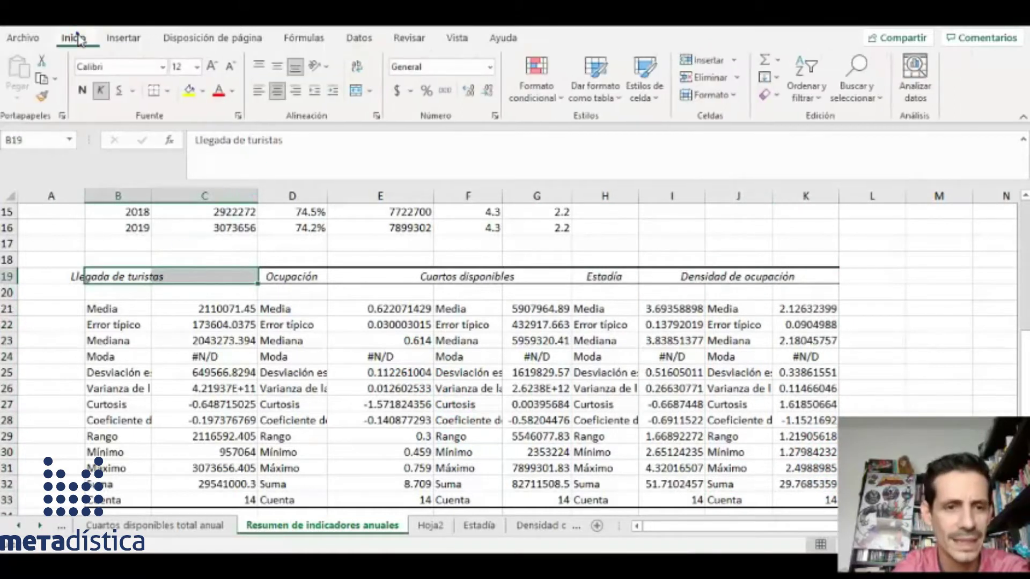
pyautogui.click(368, 102)
pyautogui.moveTo(180, 284); pyautogui.dragTo(222, 507)
pyautogui.click(560, 326)
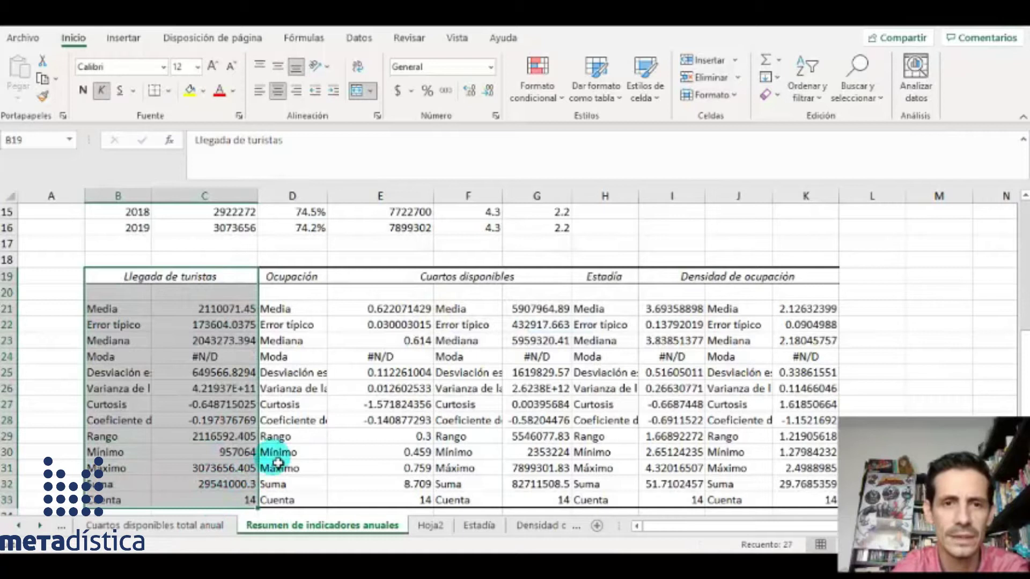
# Step: Merge and center the Ocupación, Cuartos disponibles, Estadía and Densidad de ocupación headings across D19:E19, F19:G19, H19:I19 and J19:K19
pyautogui.moveTo(312, 277); pyautogui.dragTo(360, 284)
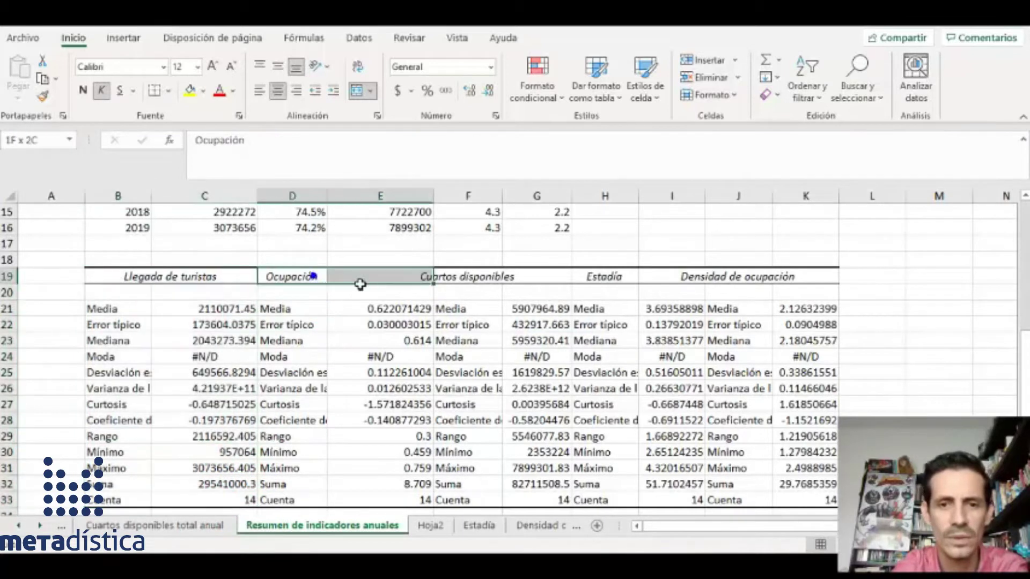
pyautogui.click(359, 91)
pyautogui.click(475, 280)
pyautogui.moveTo(475, 280); pyautogui.dragTo(529, 279)
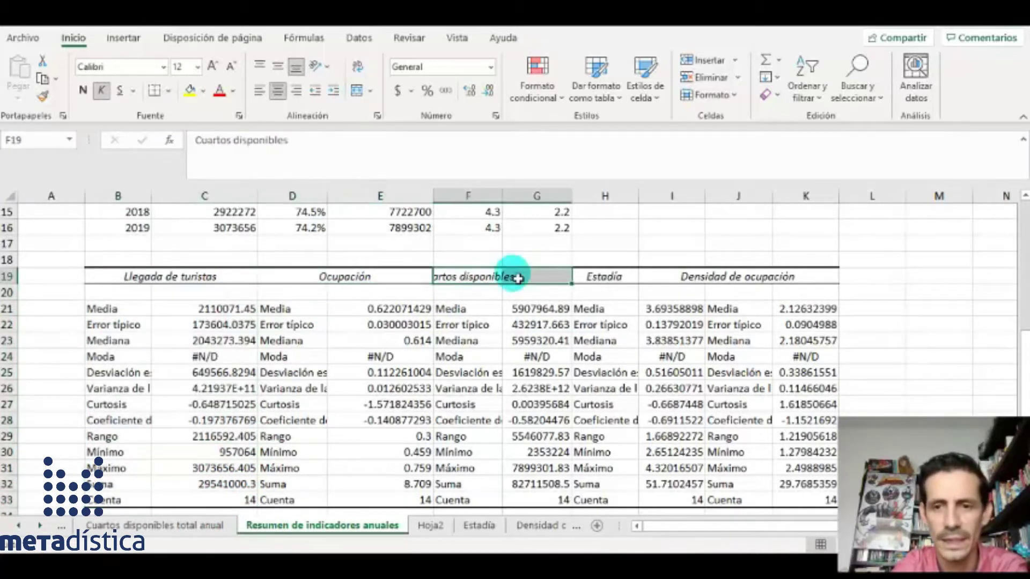
pyautogui.click(359, 91)
pyautogui.click(622, 283)
pyautogui.moveTo(622, 283); pyautogui.dragTo(673, 282)
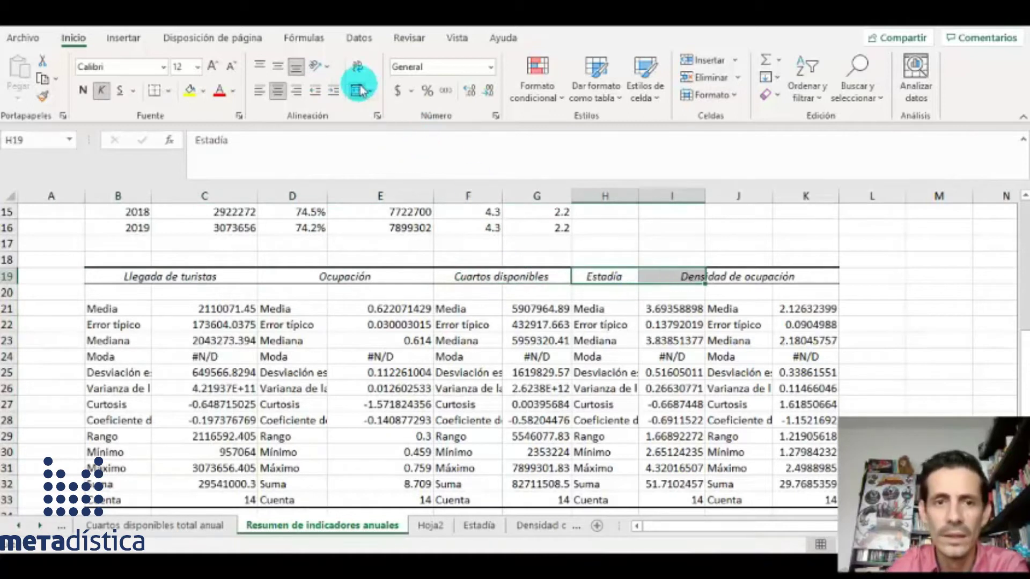
pyautogui.click(359, 91)
pyautogui.moveTo(757, 285); pyautogui.dragTo(805, 280)
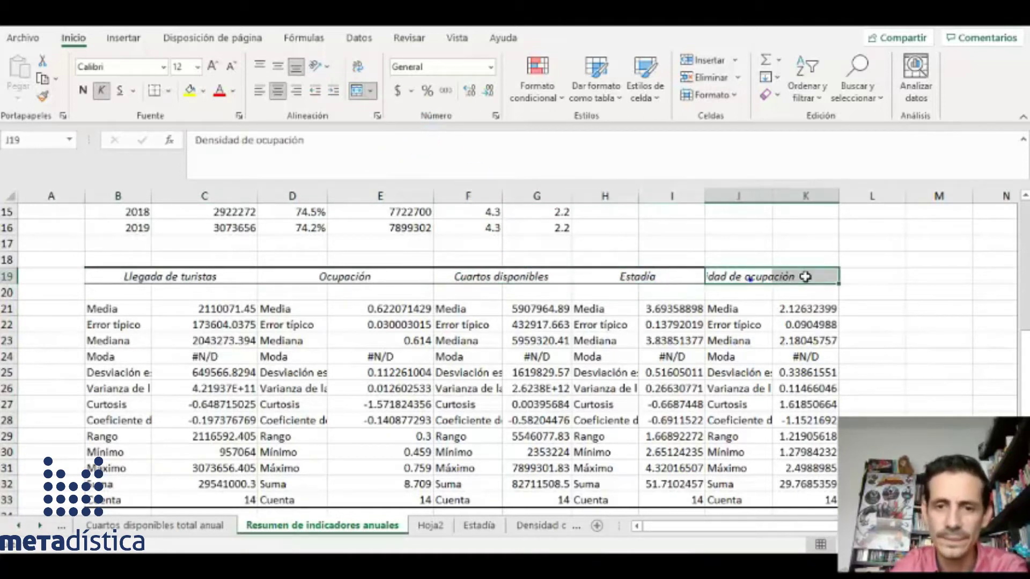
pyautogui.click(359, 91)
pyautogui.click(566, 335)
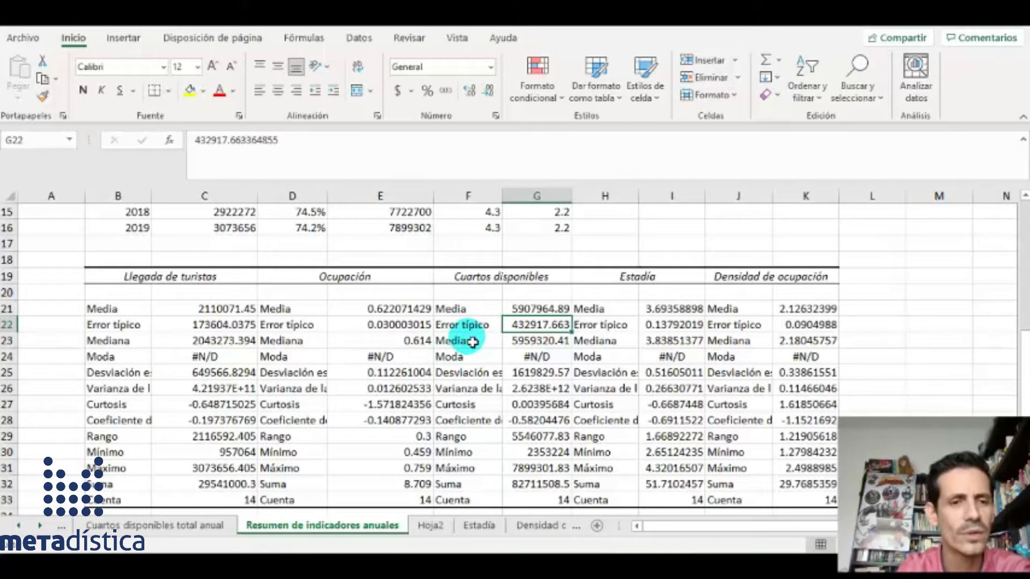
# Step: Highlight the Media, Mediana, Moda and Desviación estándar labels under Llegada de turistas in B21:B25 with a green fill
pyautogui.click(197, 311)
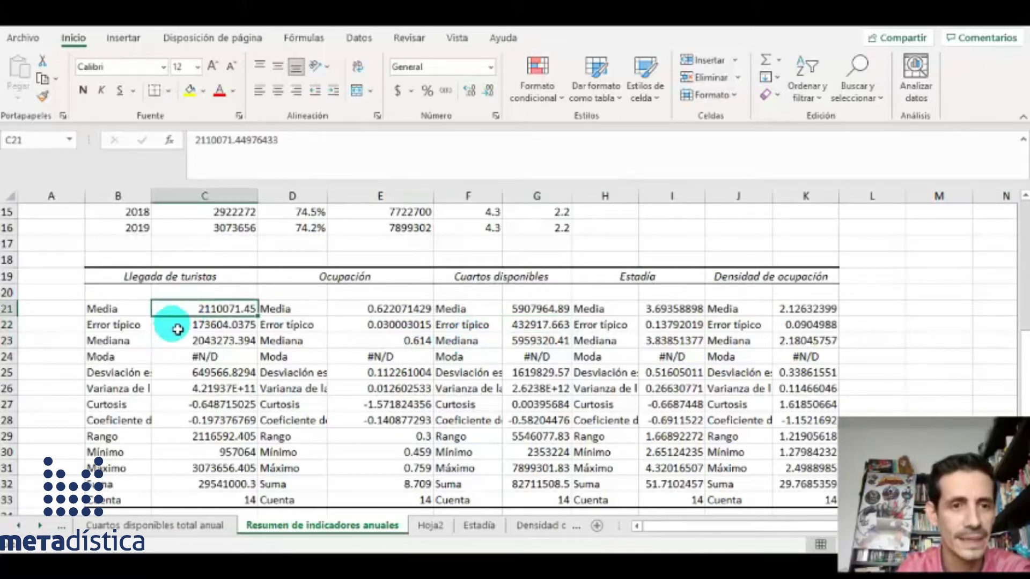
pyautogui.click(125, 312)
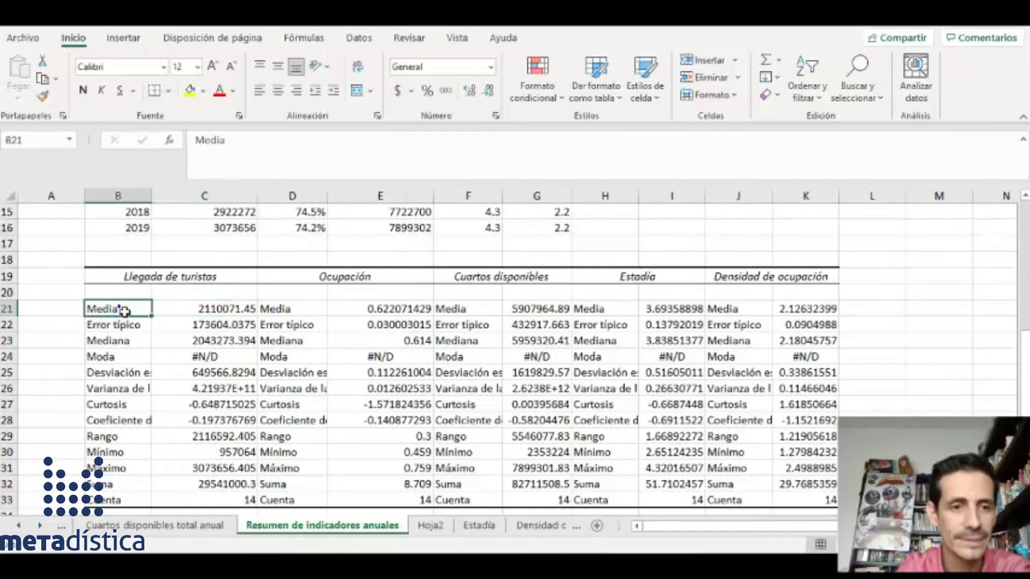
pyautogui.click(205, 92)
pyautogui.click(235, 231)
pyautogui.click(118, 341)
pyautogui.click(189, 91)
pyautogui.click(129, 359)
pyautogui.click(189, 90)
pyautogui.click(123, 375)
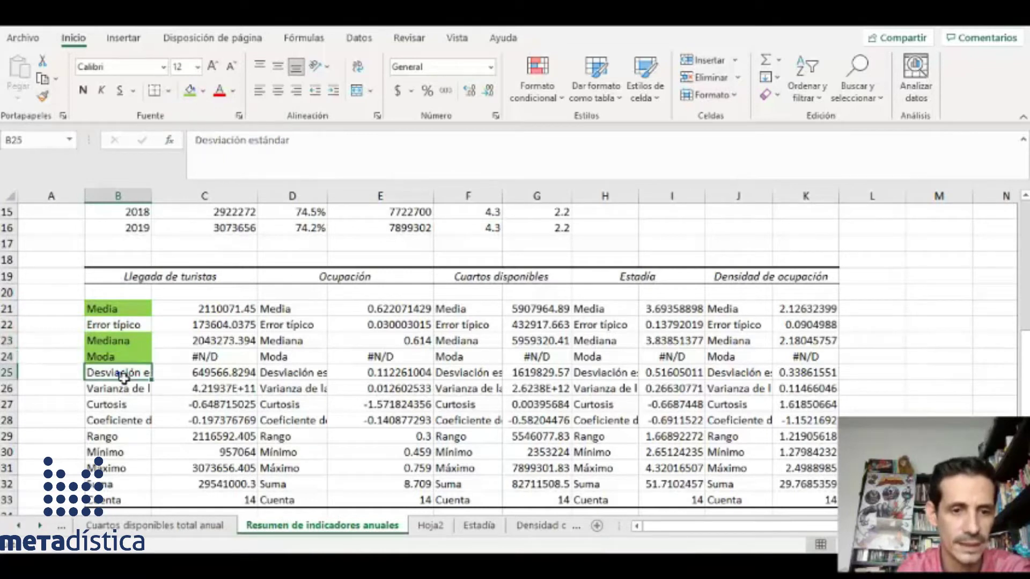
pyautogui.click(189, 90)
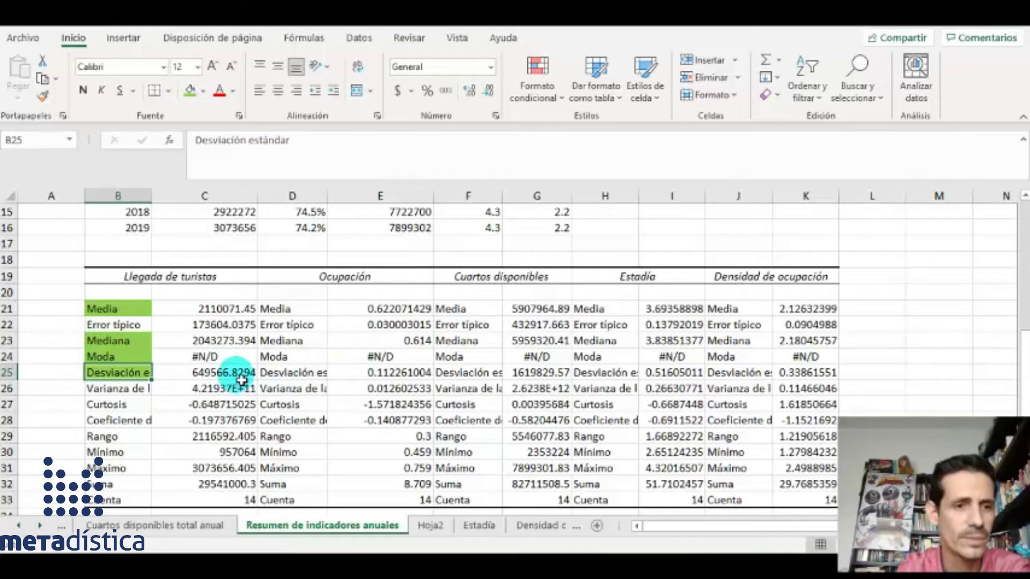
# Step: Delete the Error típico row and the four rows from Varianza to Rango from the statistics block
pyautogui.rightClick(12, 328)
pyautogui.click(56, 207)
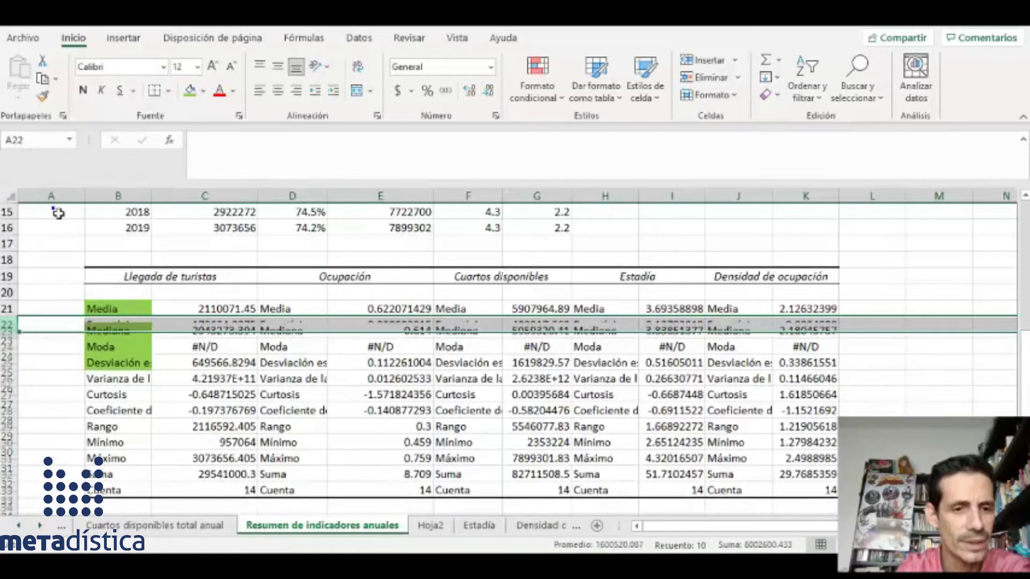
pyautogui.click(143, 388)
pyautogui.moveTo(18, 377); pyautogui.dragTo(13, 420)
pyautogui.rightClick(13, 420)
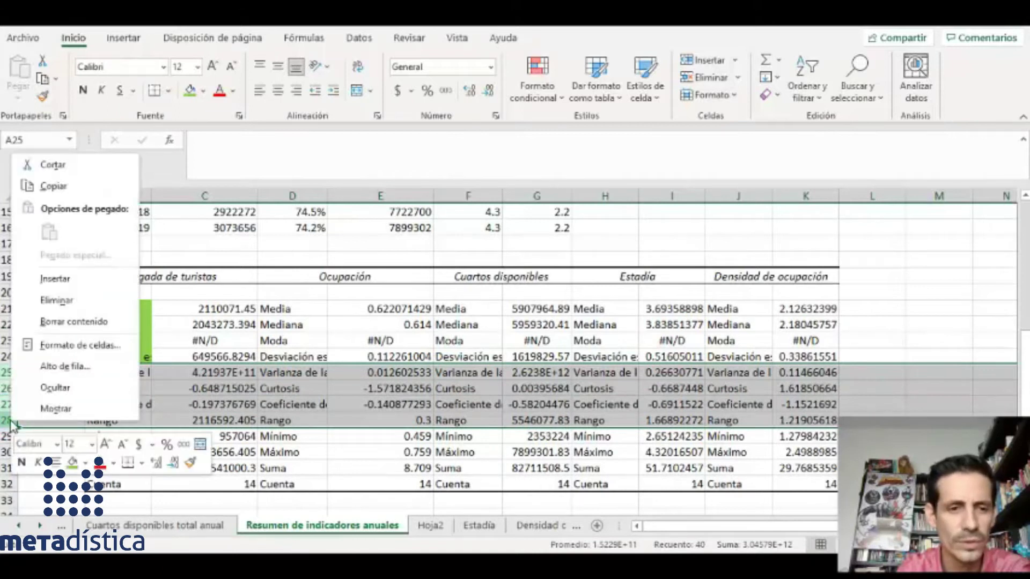
pyautogui.click(62, 310)
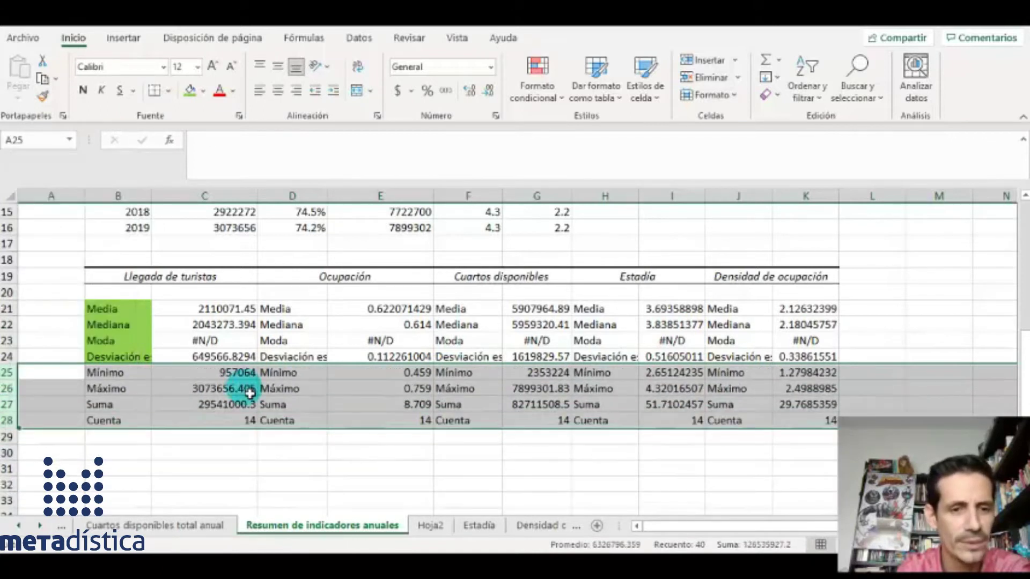
# Step: Delete the Suma and Cuenta rows at the end of the statistics block
pyautogui.click(233, 389)
pyautogui.moveTo(16, 405); pyautogui.dragTo(13, 427)
pyautogui.rightClick(16, 426)
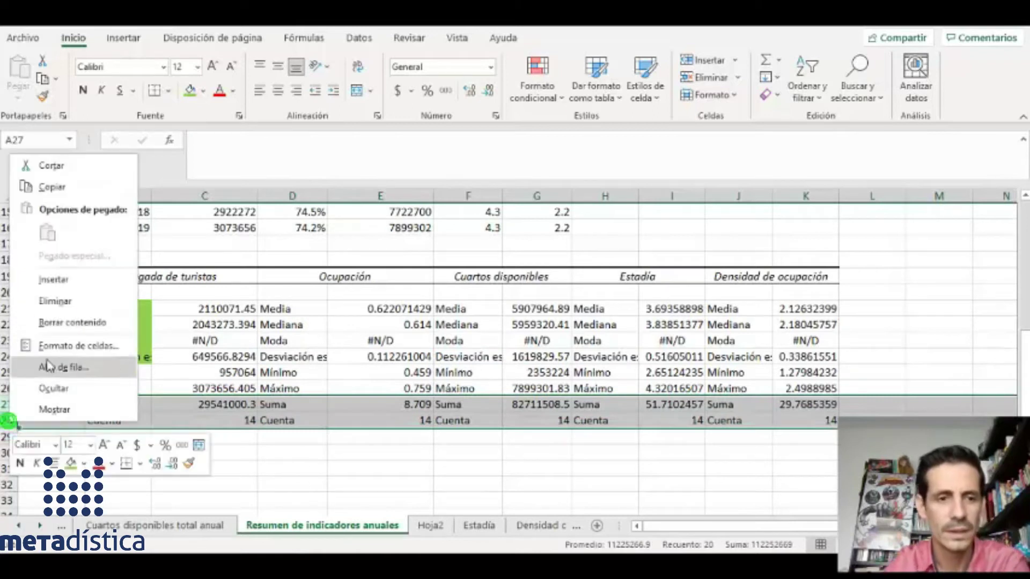
pyautogui.click(59, 300)
pyautogui.click(421, 409)
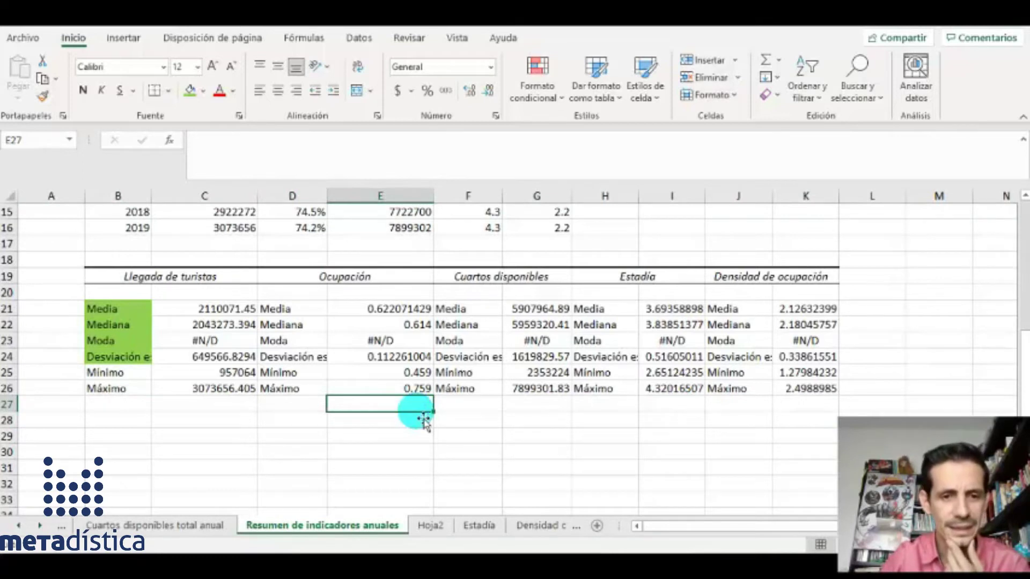
# Step: Examine the remaining statistics against the annual indicator data for 2006 to 2019 above them
pyautogui.scroll(1, 424, 422)
pyautogui.click(205, 361)
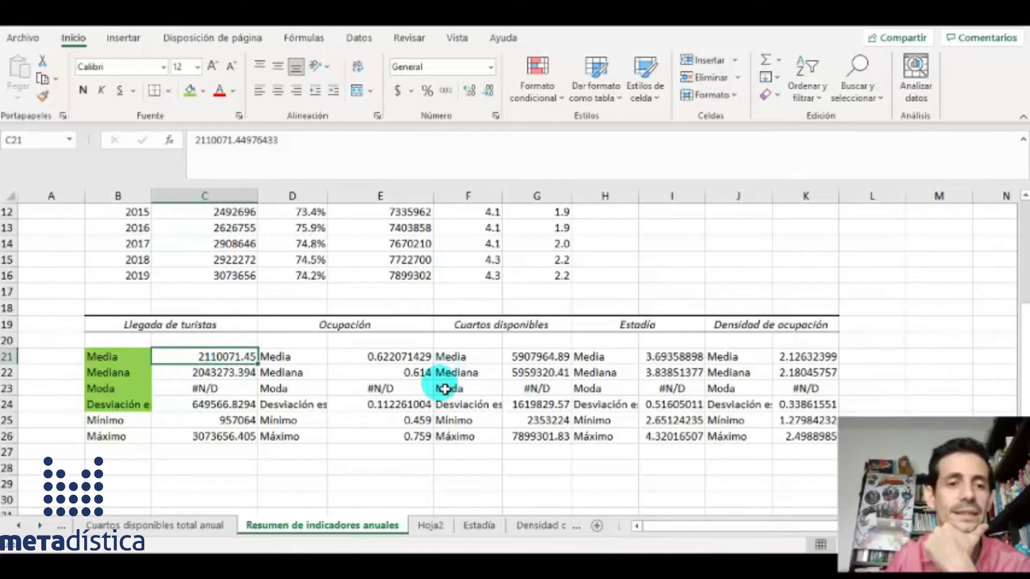
pyautogui.scroll(1, 445, 389)
pyautogui.scroll(2, 445, 389)
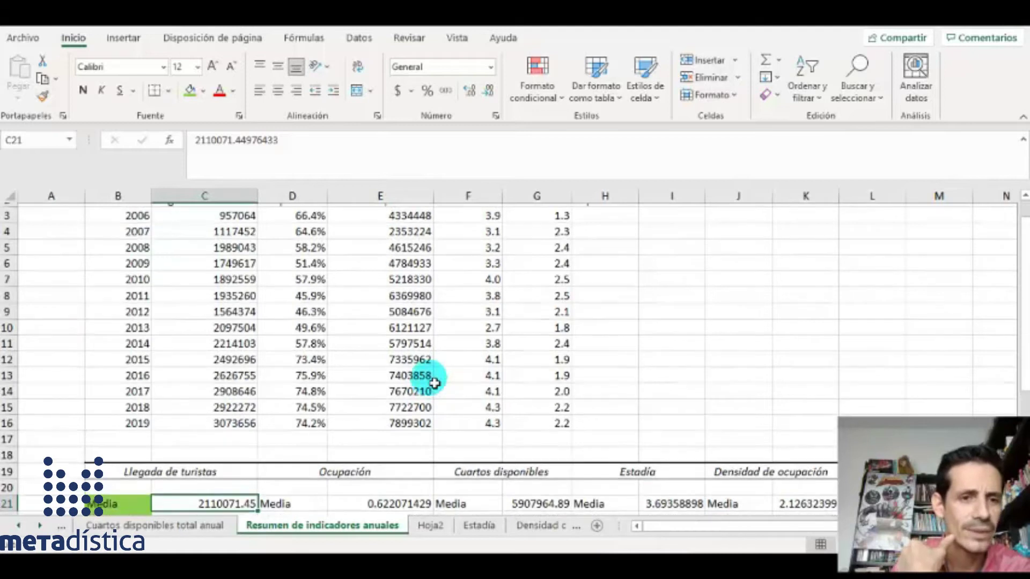
pyautogui.scroll(1, 435, 383)
pyautogui.moveTo(107, 246); pyautogui.dragTo(121, 453)
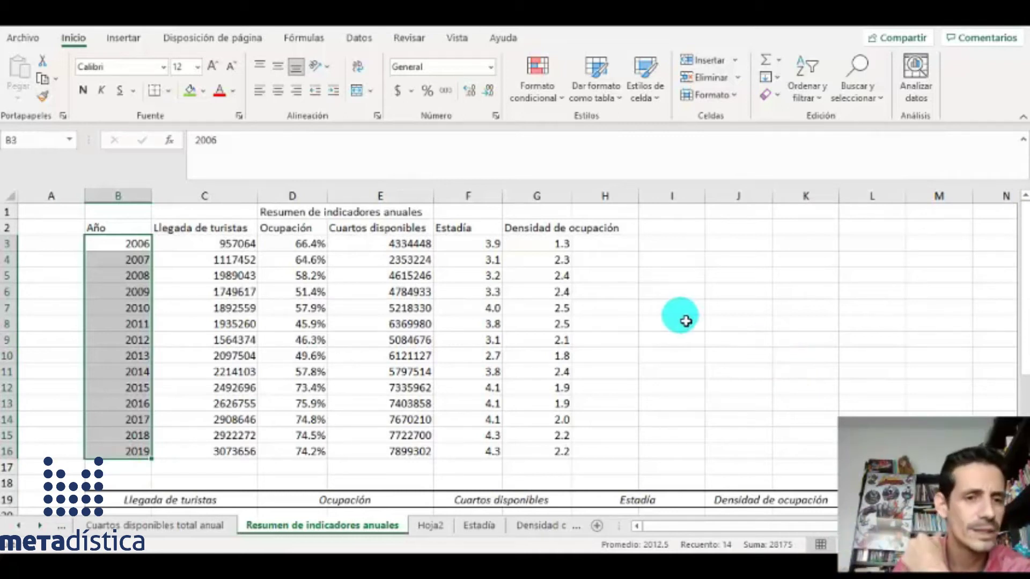
pyautogui.scroll(-1, 684, 319)
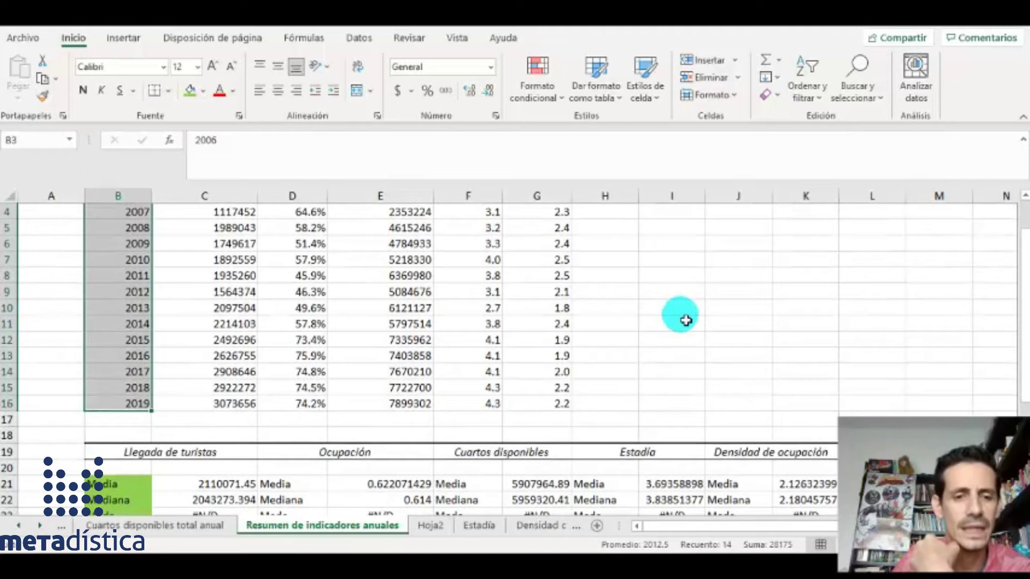
pyautogui.scroll(-2, 682, 317)
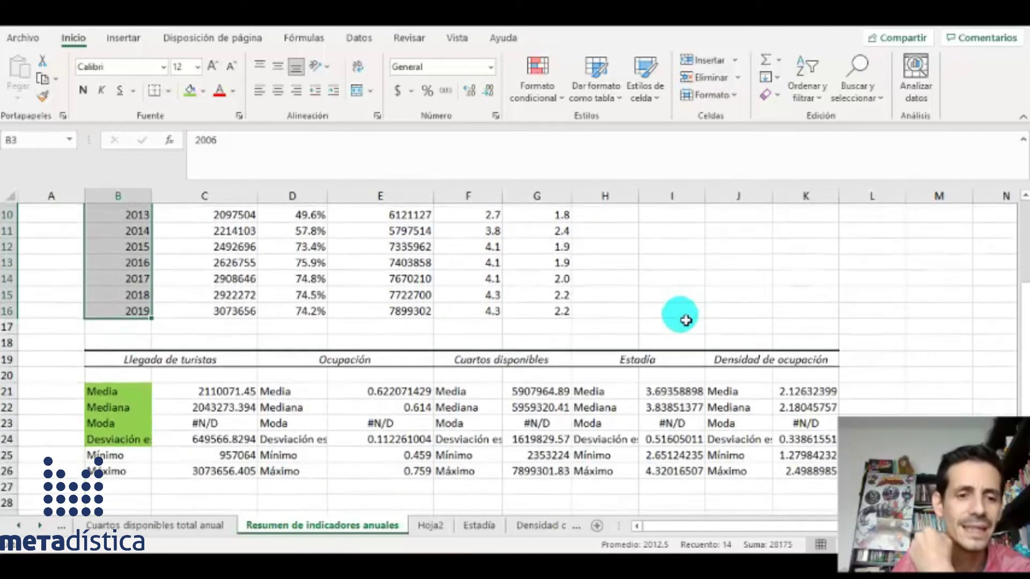
# Step: Apply the thousands-separator format to the Llegada de turistas mean in C21 and standard deviation in C24
pyautogui.click(228, 390)
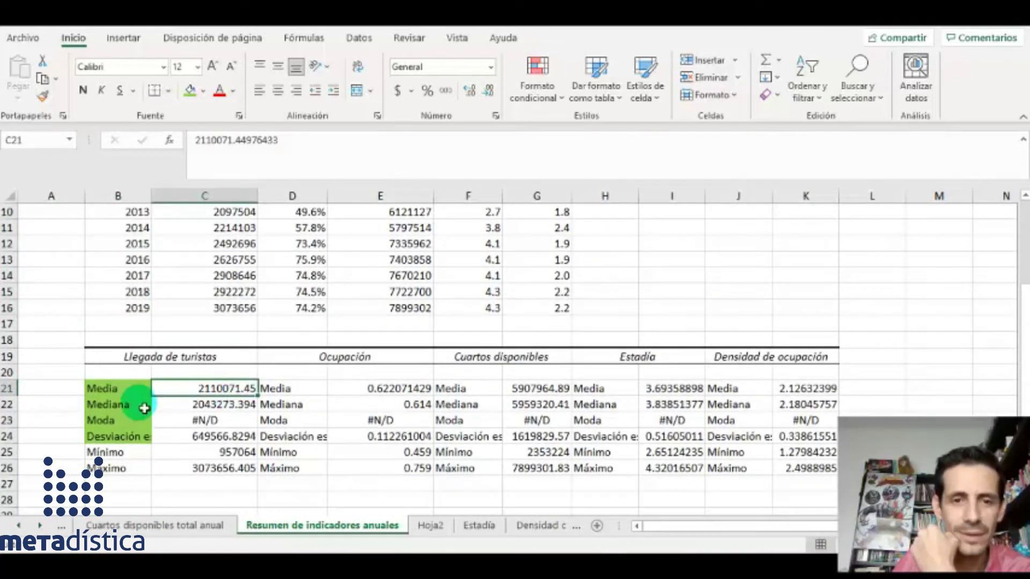
pyautogui.click(446, 92)
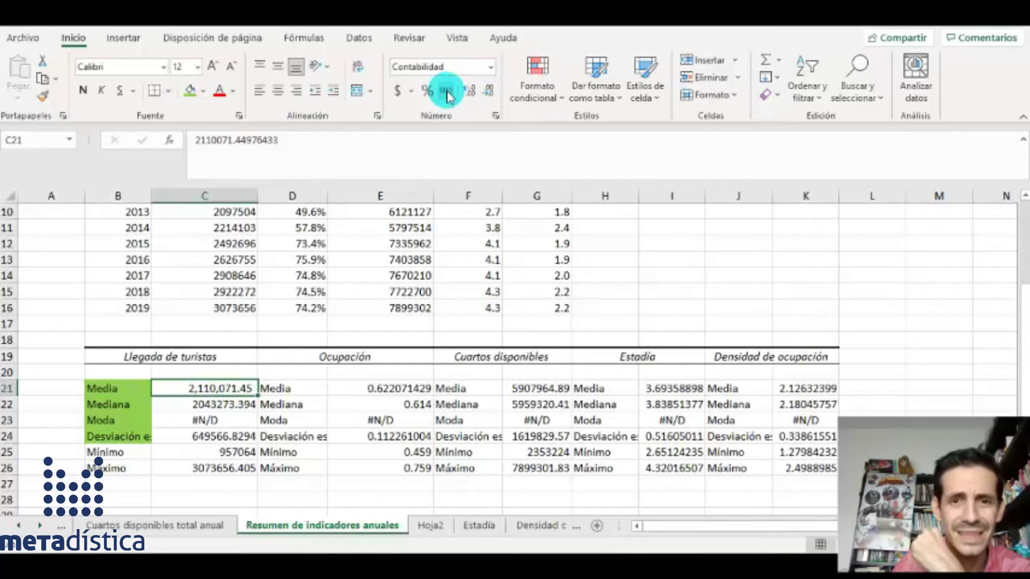
pyautogui.click(224, 436)
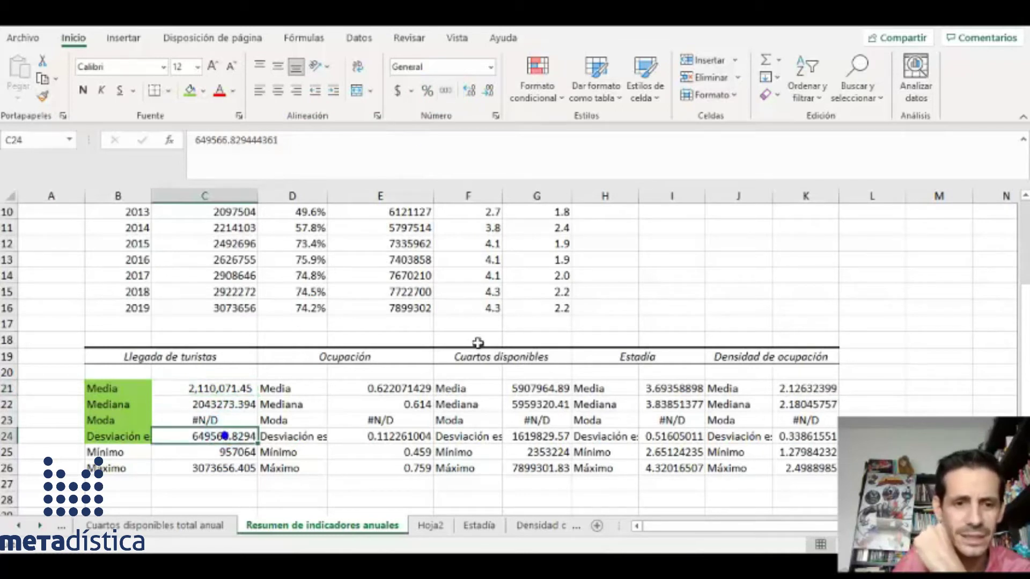
pyautogui.click(444, 94)
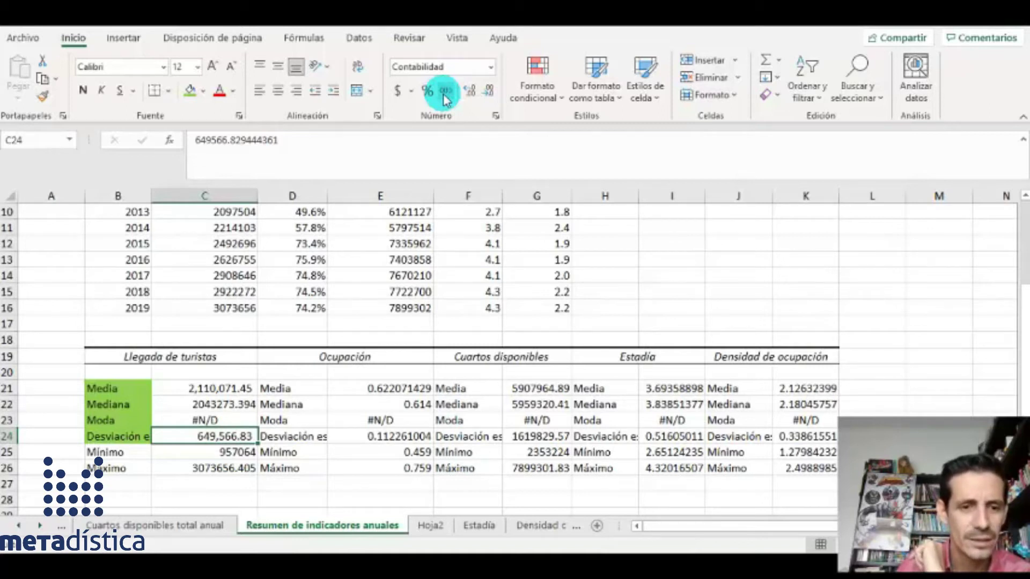
# Step: Compare the Llegada de turistas mean in C21 and the statistics block with the yearly values in the summary table
pyautogui.click(199, 390)
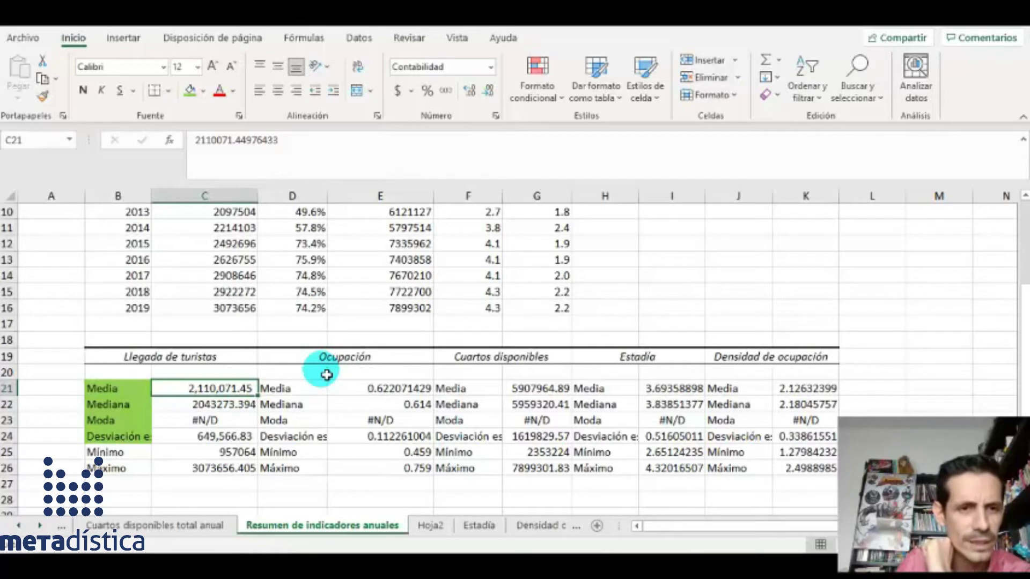
pyautogui.scroll(1, 220, 392)
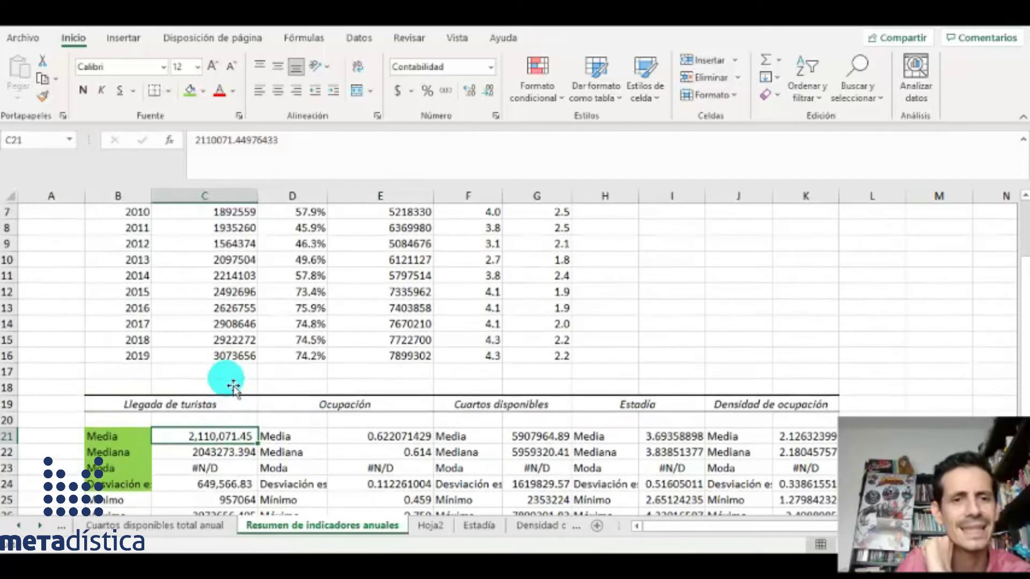
pyautogui.click(184, 243)
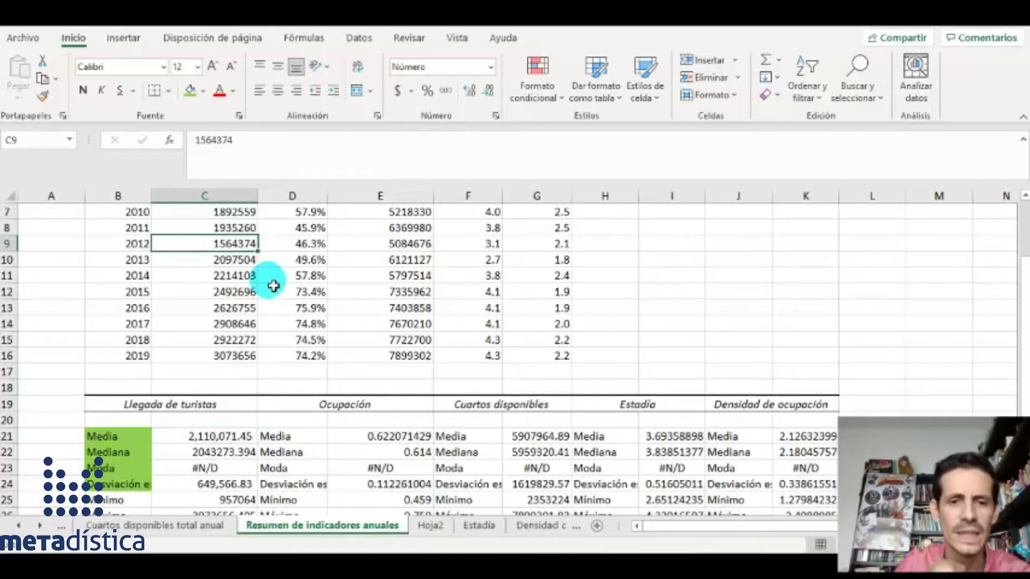
pyautogui.scroll(-3, 272, 279)
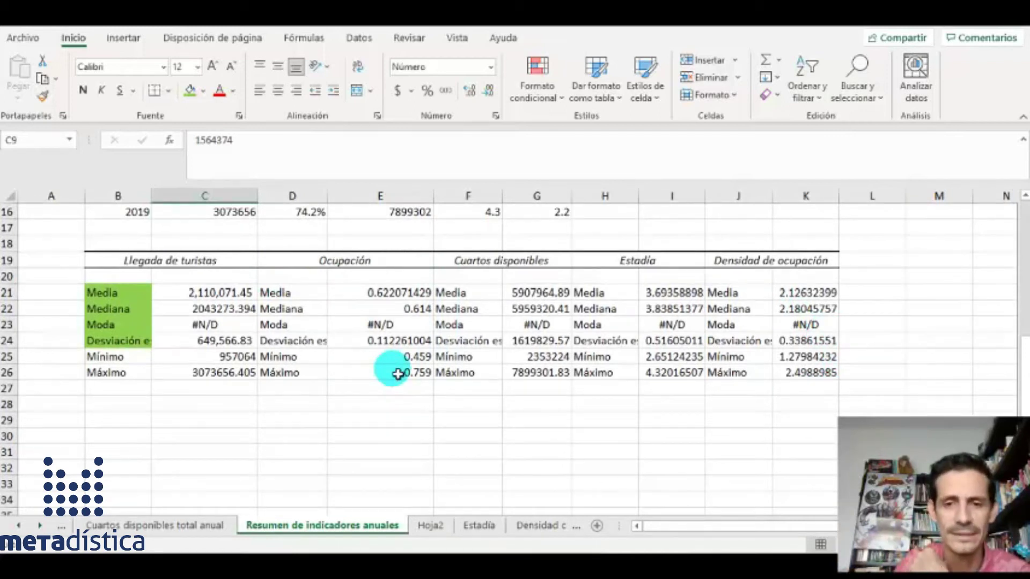
pyautogui.scroll(1, 398, 374)
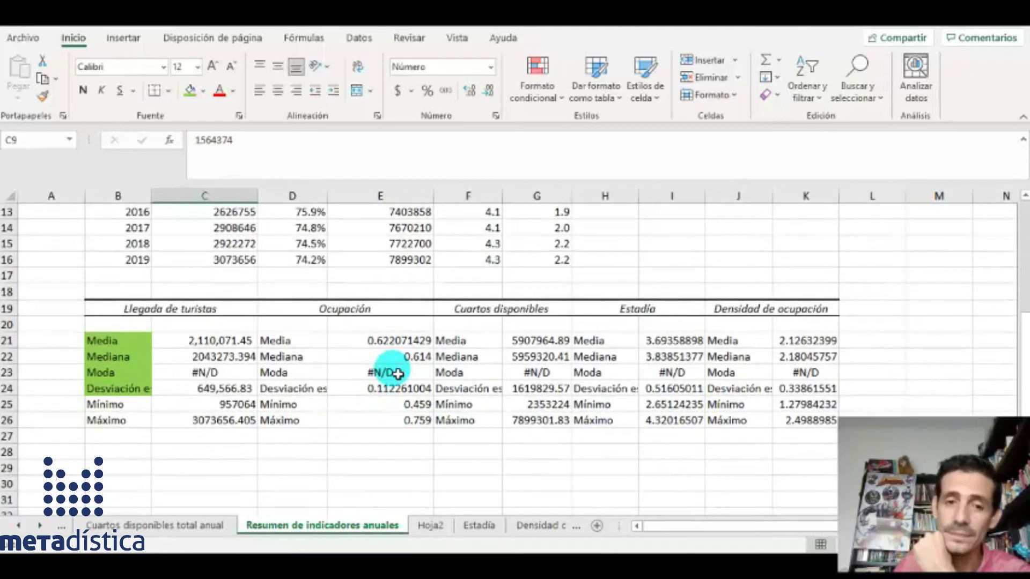
pyautogui.scroll(3, 397, 373)
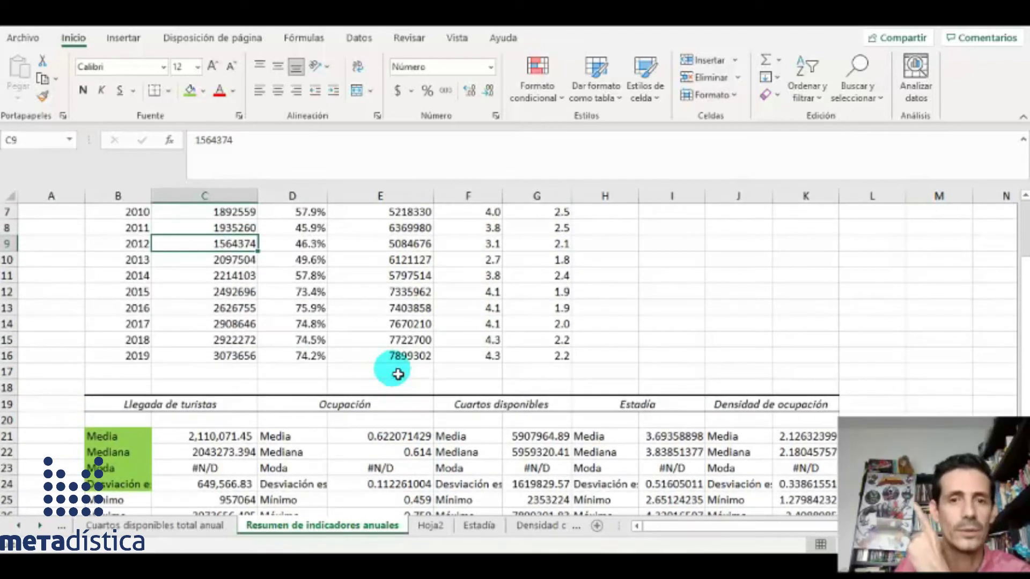
pyautogui.scroll(1, 397, 374)
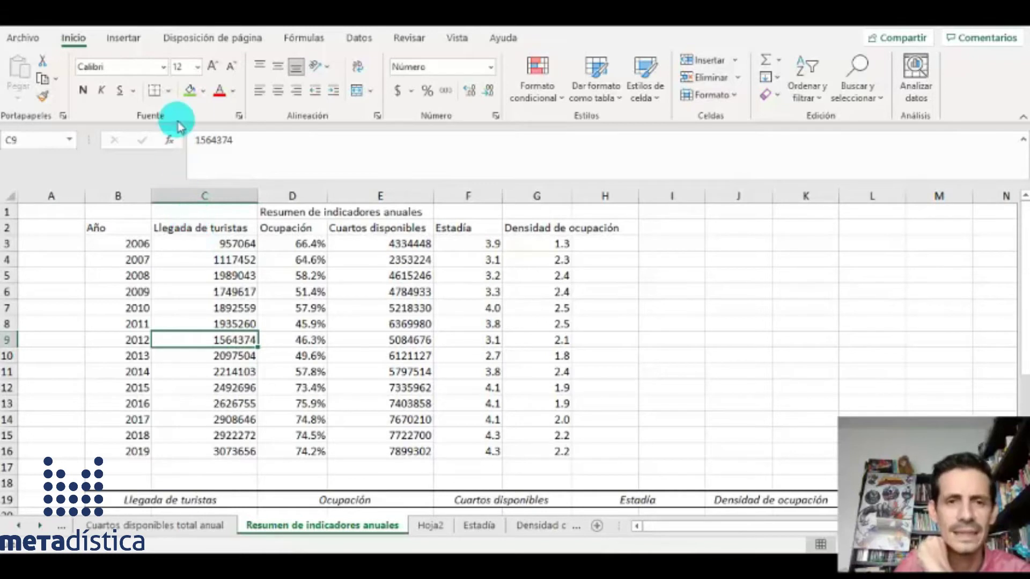
# Step: Set up a Coeficiente de correlación data analysis on C2:G16, grouped by columns, with labels in the first row
pyautogui.click(358, 43)
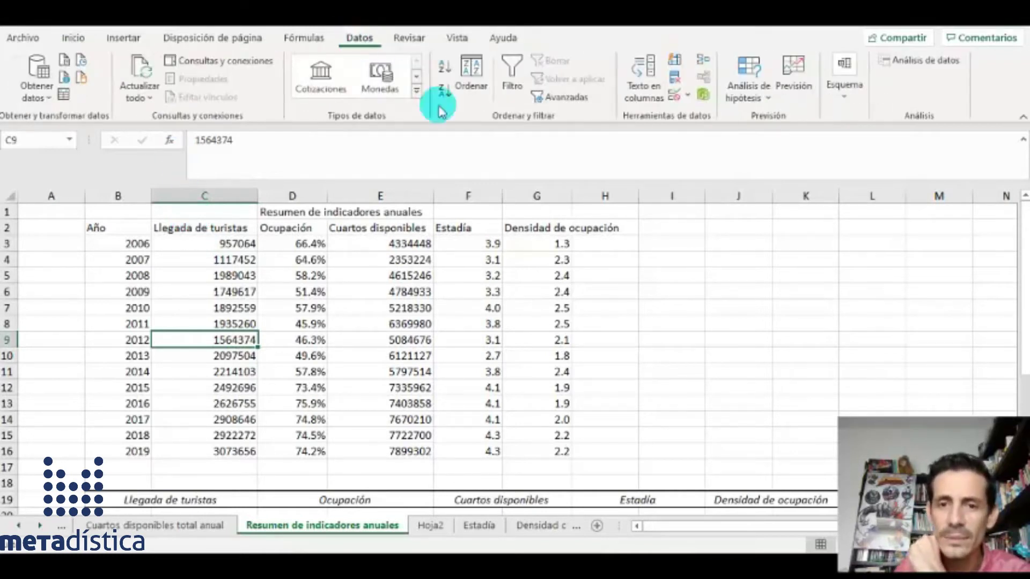
pyautogui.click(920, 60)
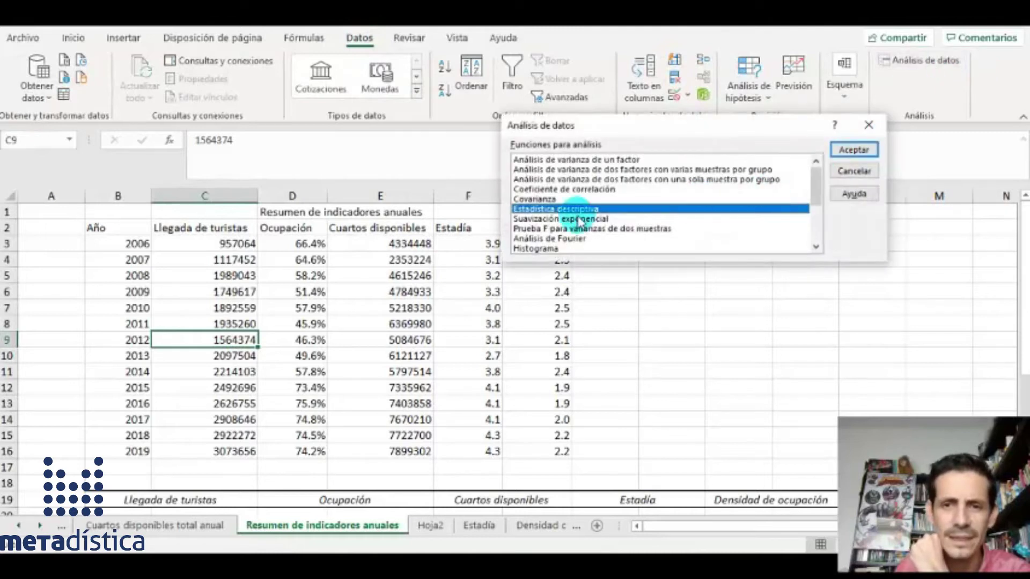
pyautogui.click(577, 190)
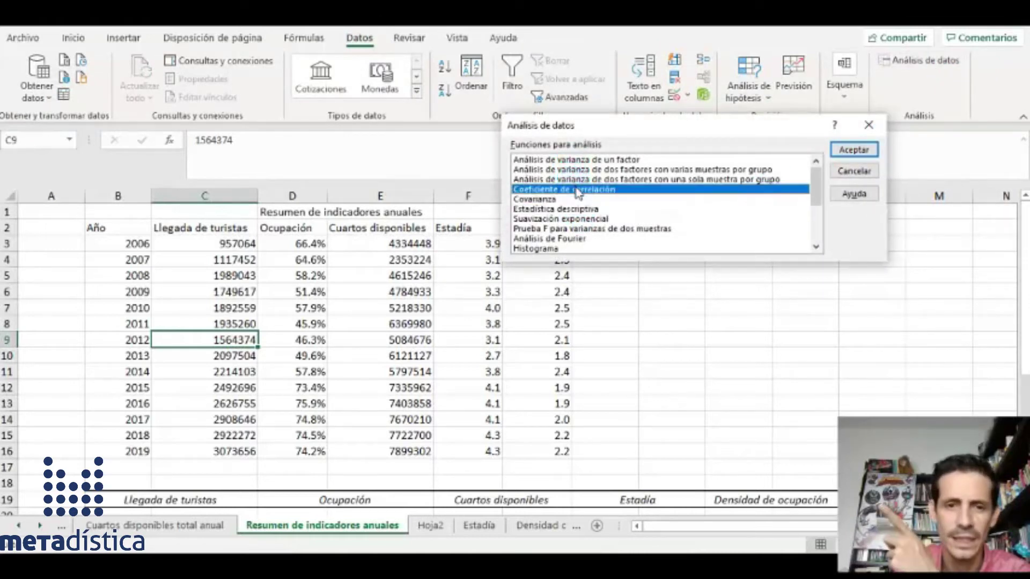
pyautogui.click(856, 150)
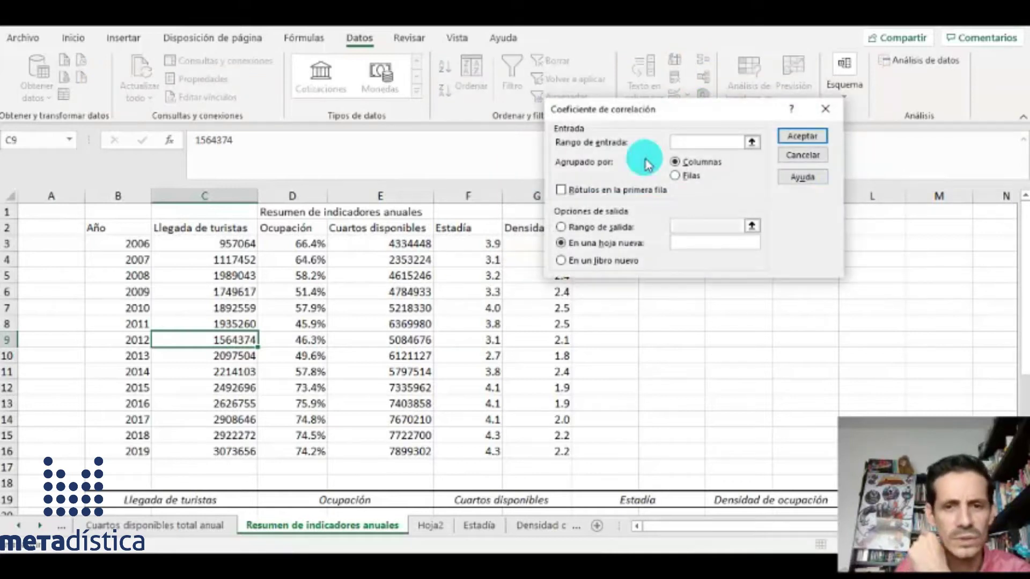
pyautogui.click(752, 142)
pyautogui.moveTo(224, 225); pyautogui.dragTo(534, 451)
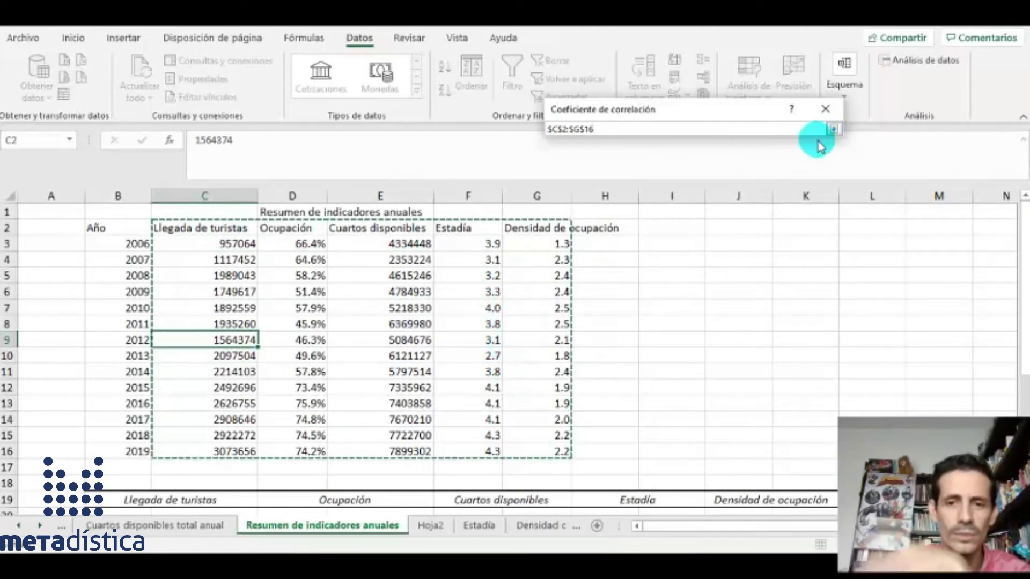
pyautogui.click(834, 129)
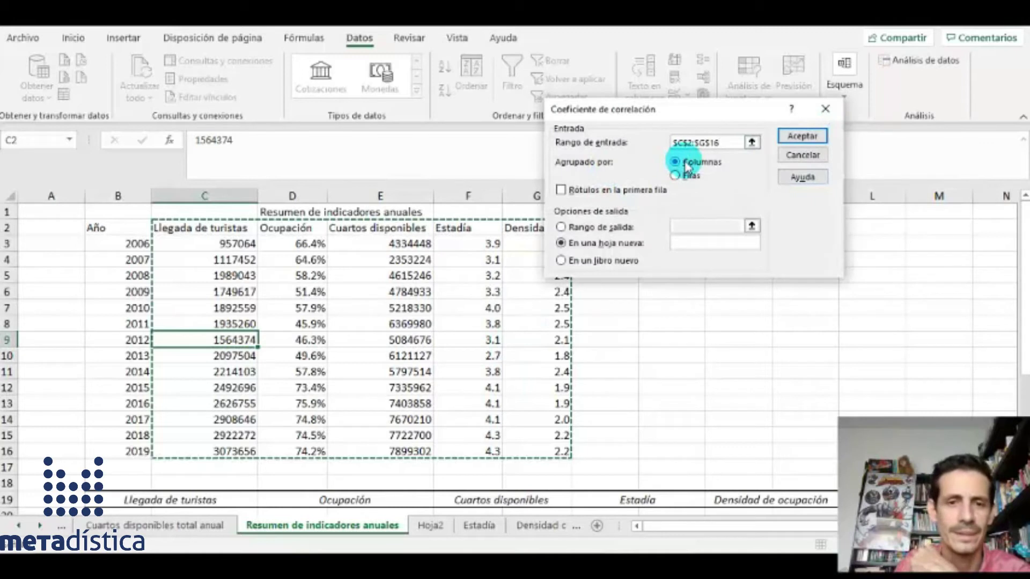
pyautogui.click(561, 190)
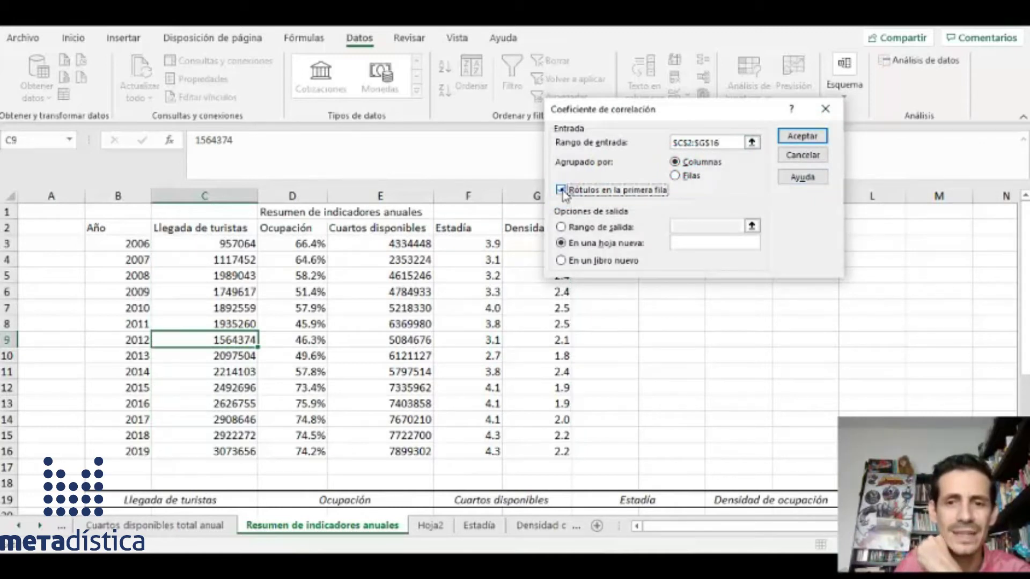
# Step: Set the correlation output range to J3 on the current sheet and generate the matrix
pyautogui.click(561, 227)
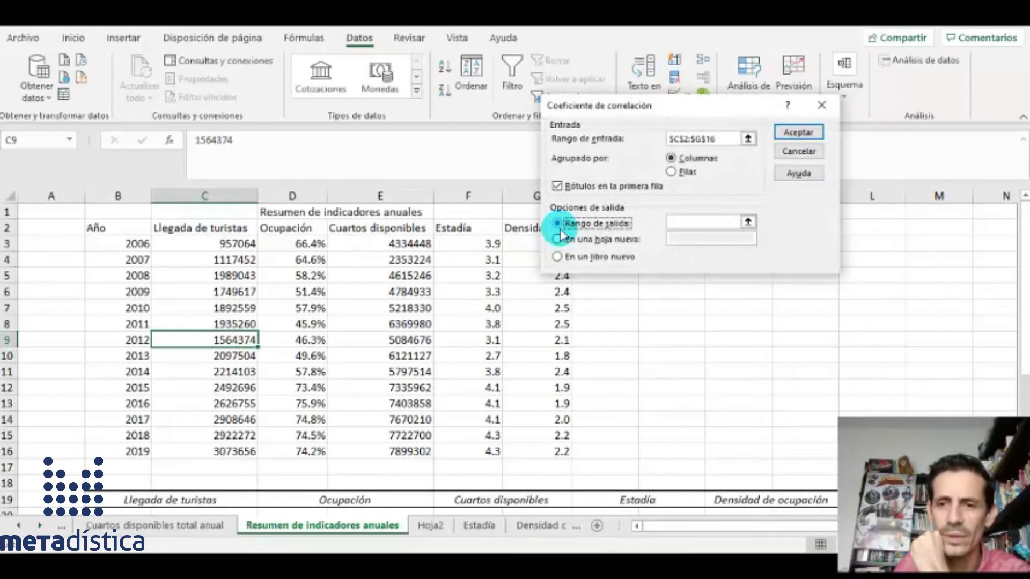
pyautogui.click(747, 221)
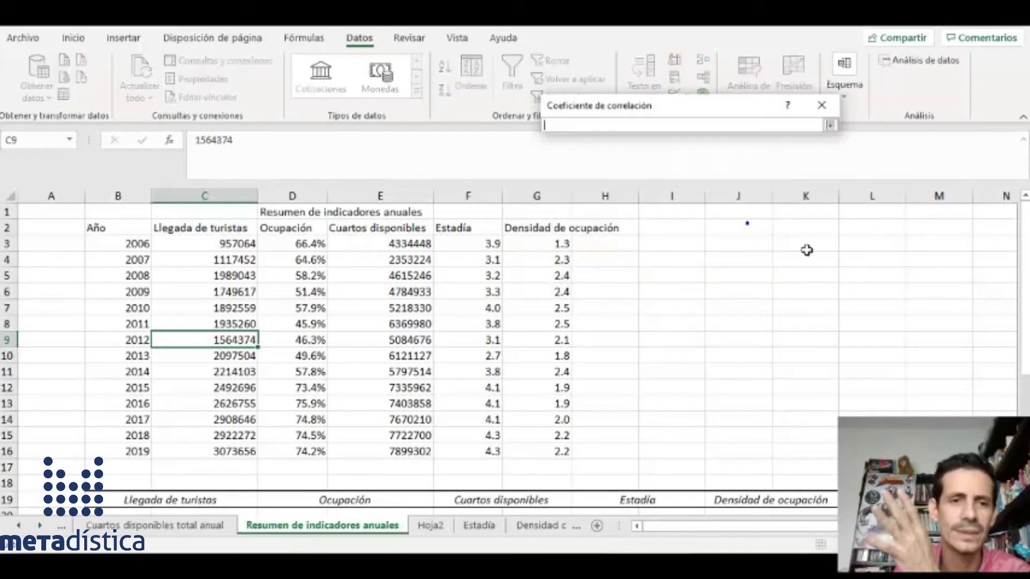
pyautogui.click(747, 248)
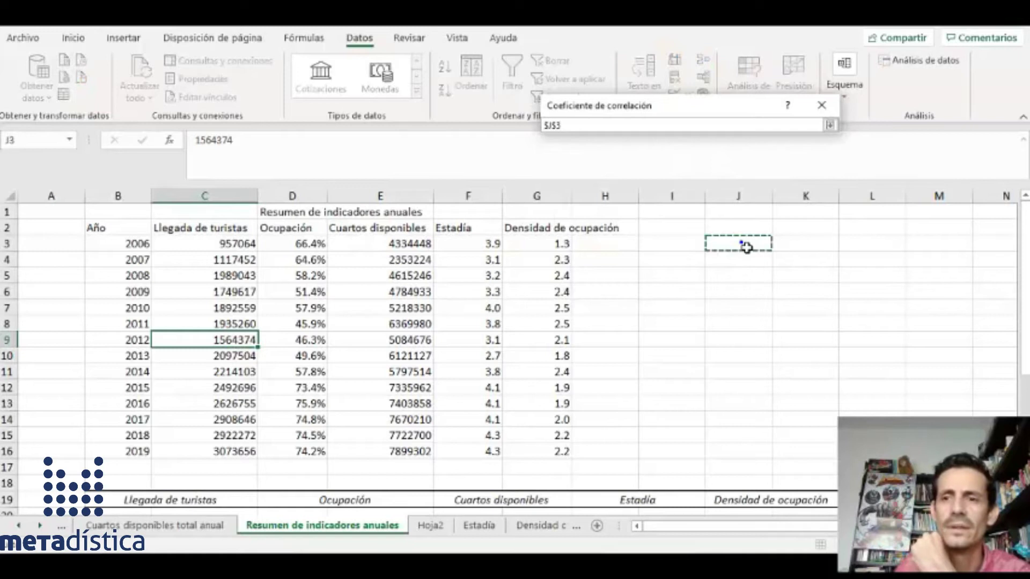
pyautogui.click(830, 126)
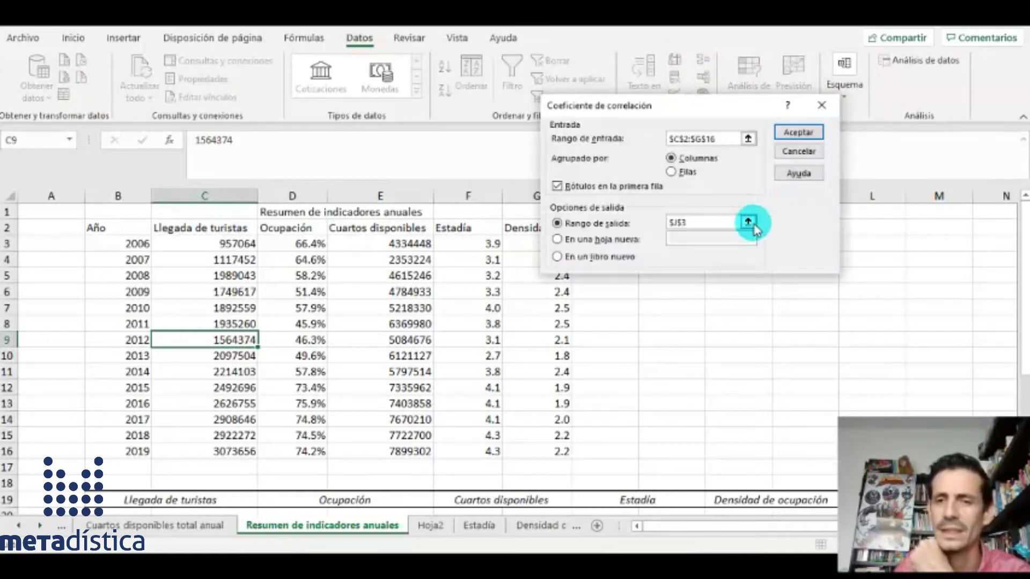
pyautogui.click(786, 133)
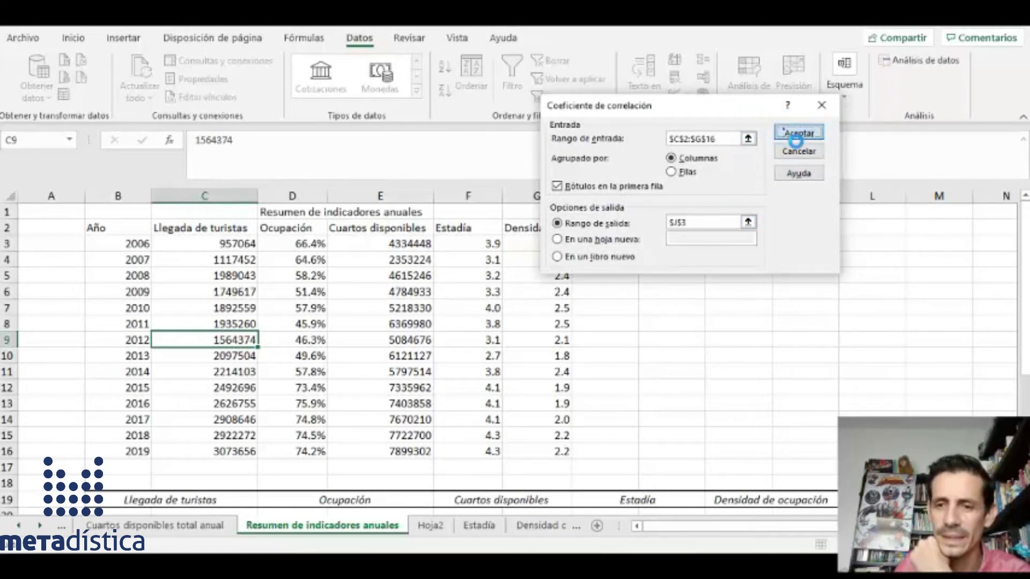
pyautogui.moveTo(762, 534); pyautogui.dragTo(807, 534)
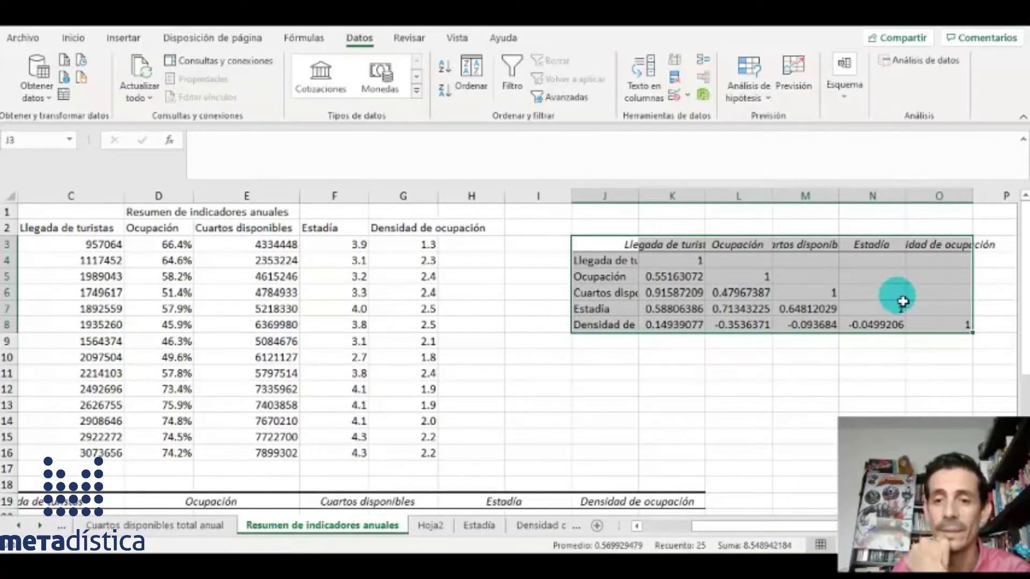
# Step: Format the correlation coefficients in K4:O8 to show one decimal place
pyautogui.click(901, 323)
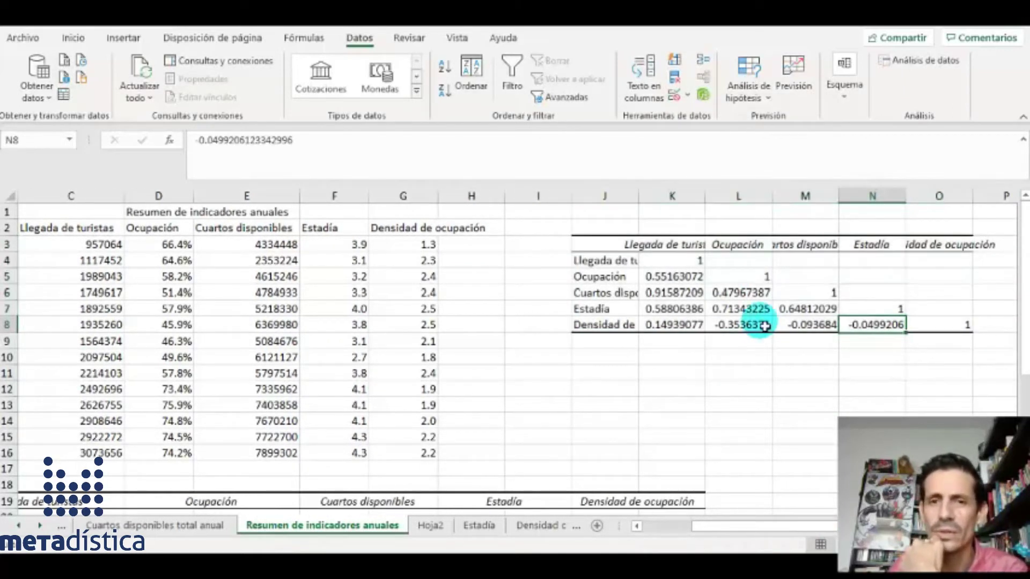
pyautogui.moveTo(671, 263); pyautogui.dragTo(945, 322)
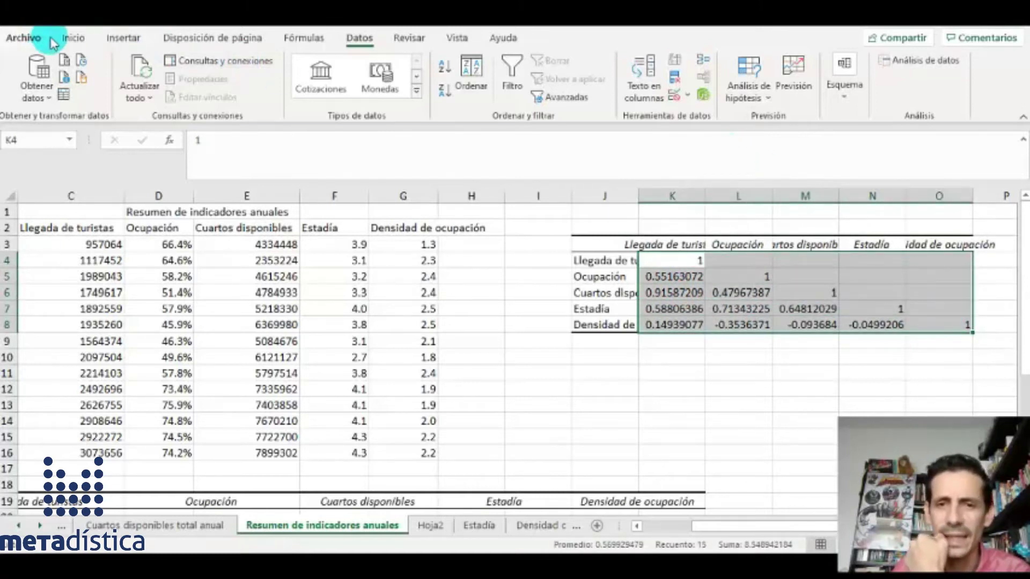
pyautogui.click(73, 39)
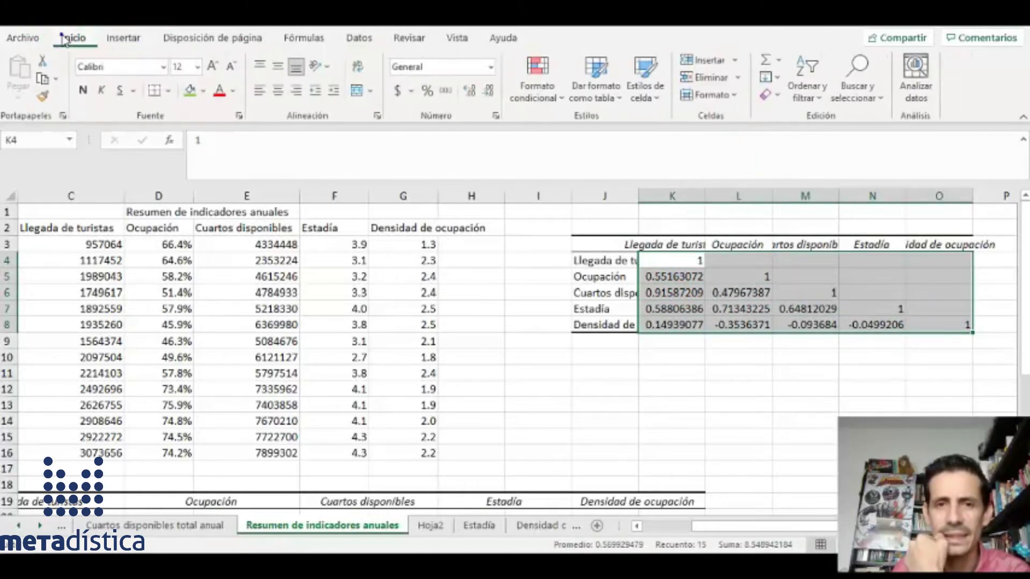
pyautogui.click(469, 91)
pyautogui.click(470, 95)
pyautogui.click(488, 93)
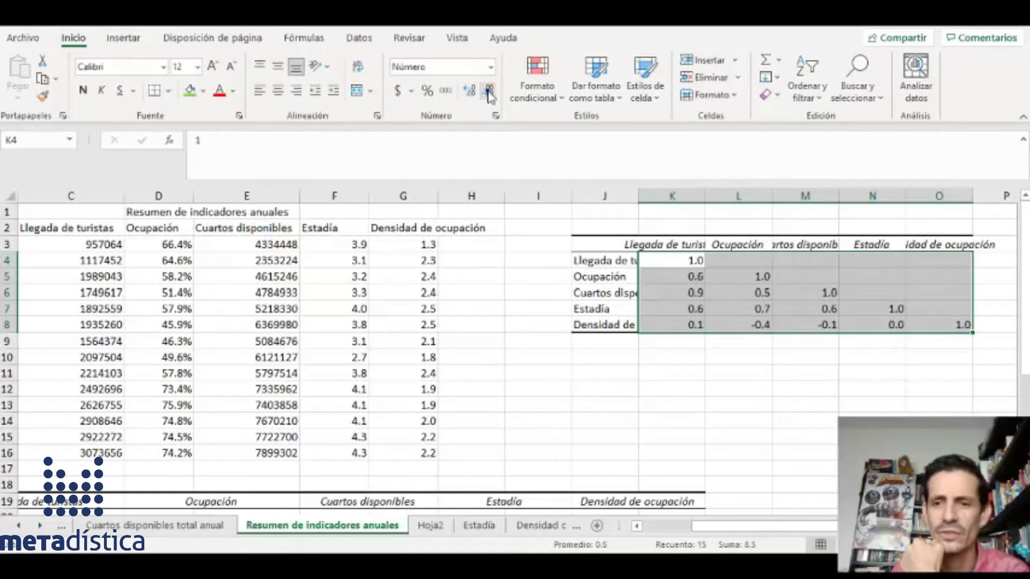
# Step: Center the correlation coefficients in K4:O8 both horizontally and vertically
pyautogui.click(278, 91)
pyautogui.click(277, 66)
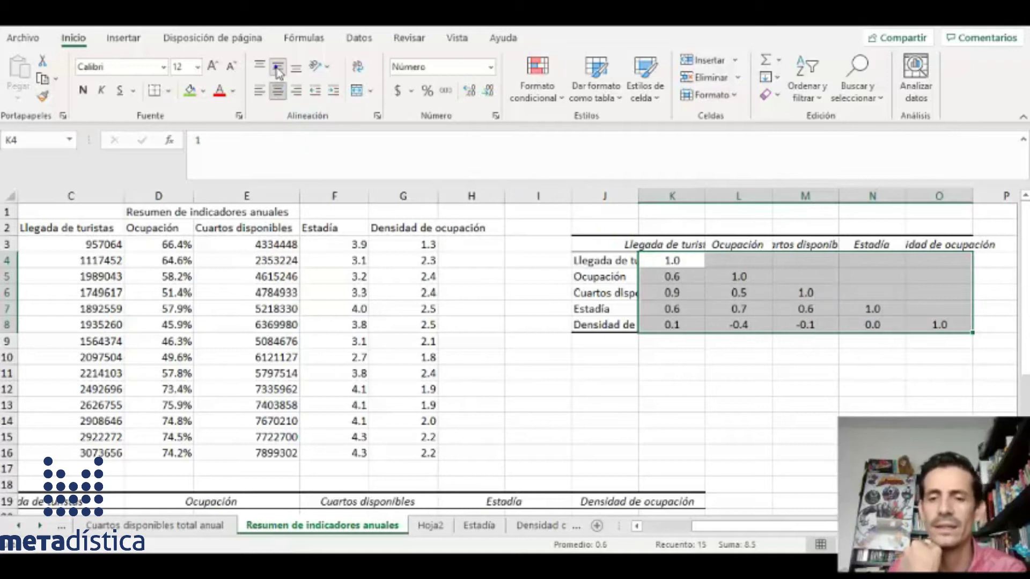
pyautogui.click(763, 391)
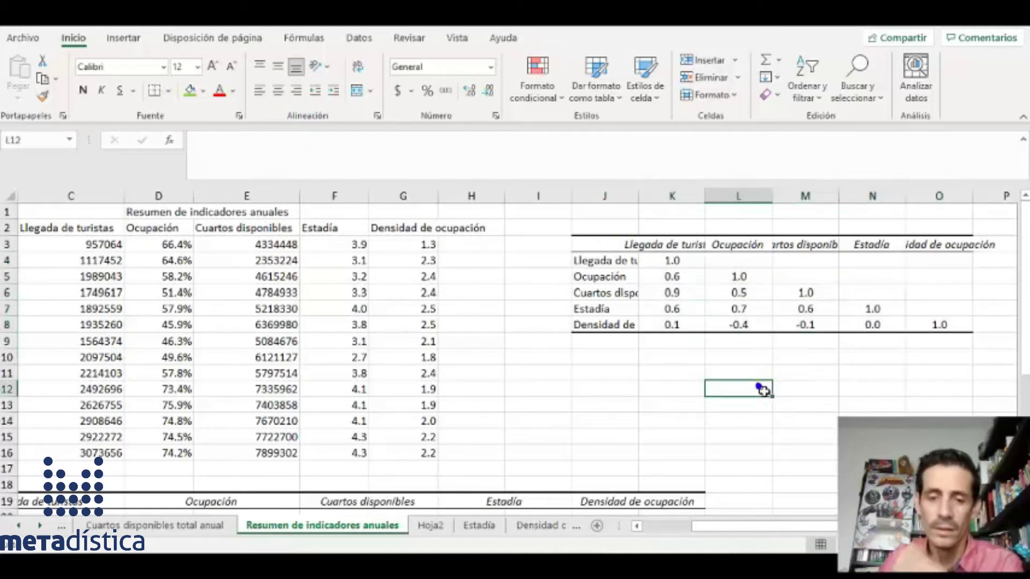
pyautogui.click(753, 359)
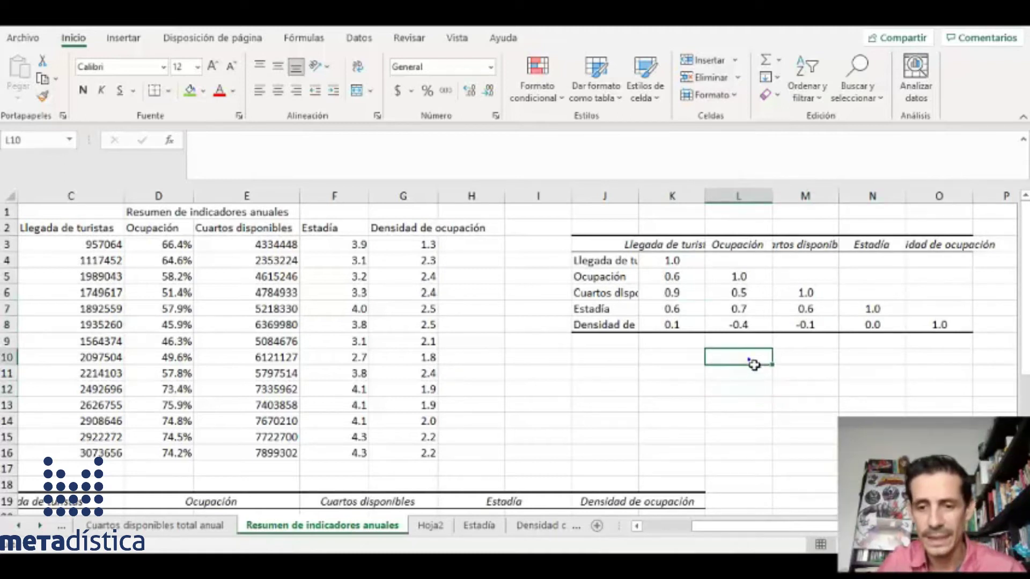
# Step: Examine the blank cells above the diagonal of the correlation matrix, from row 4 to row 7
pyautogui.scroll(1, 754, 371)
pyautogui.scroll(1, 753, 367)
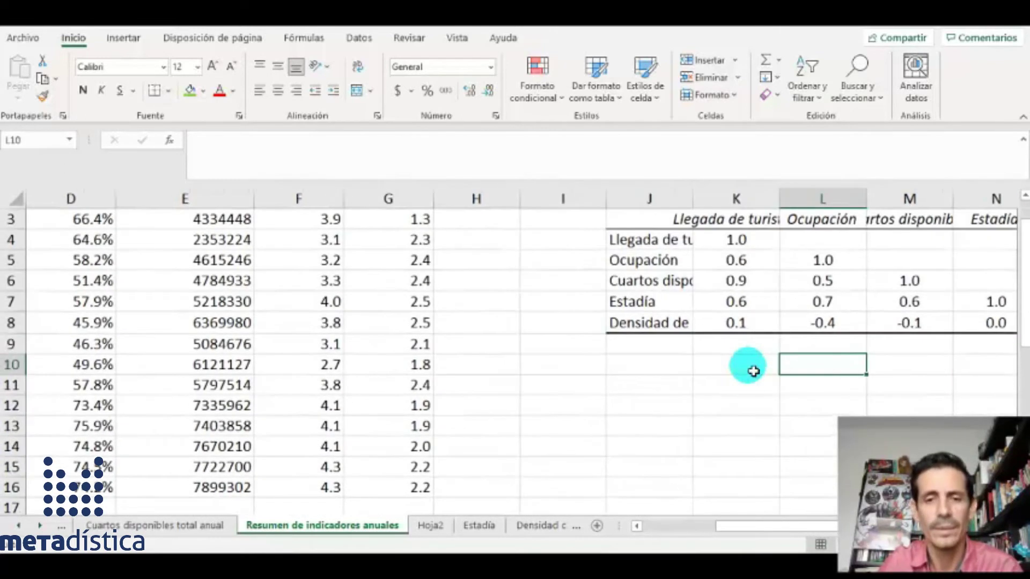
pyautogui.moveTo(712, 526); pyautogui.dragTo(756, 526)
pyautogui.scroll(1, 702, 451)
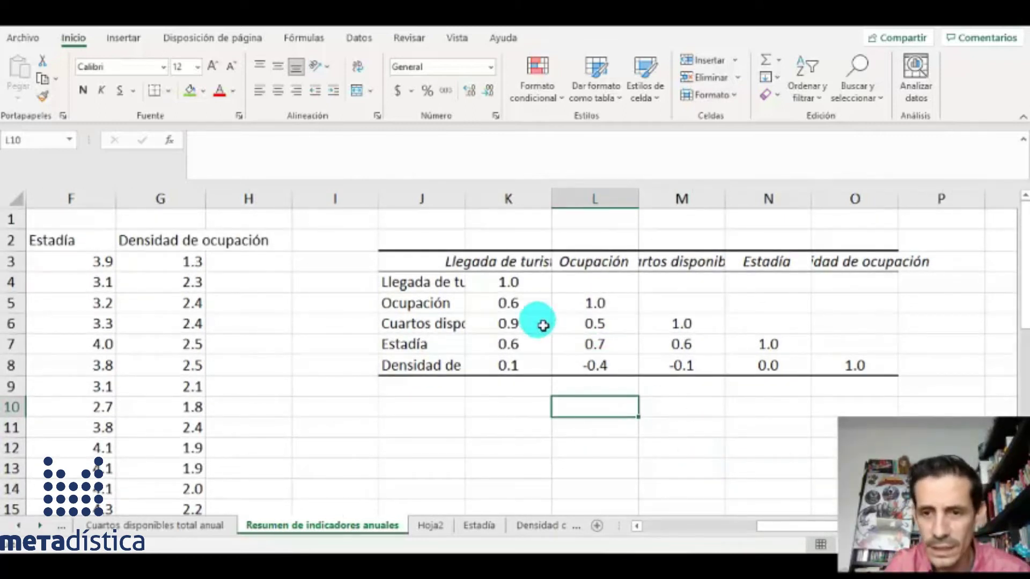
pyautogui.moveTo(579, 283); pyautogui.dragTo(874, 287)
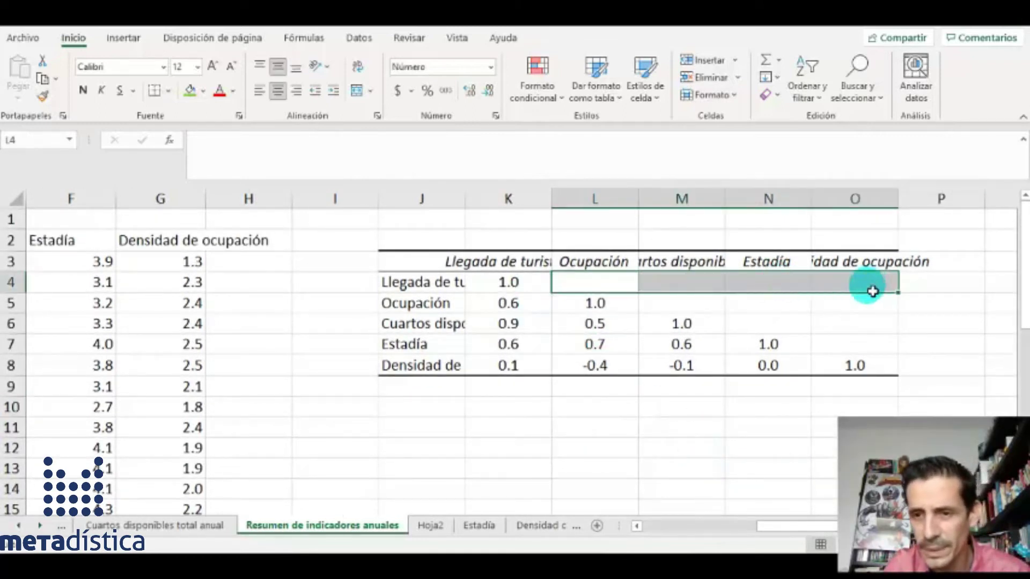
pyautogui.keyDown('ctrl'); pyautogui.moveTo(704, 303); pyautogui.dragTo(869, 312); pyautogui.keyUp('ctrl')
pyautogui.moveTo(798, 328); pyautogui.dragTo(890, 329)
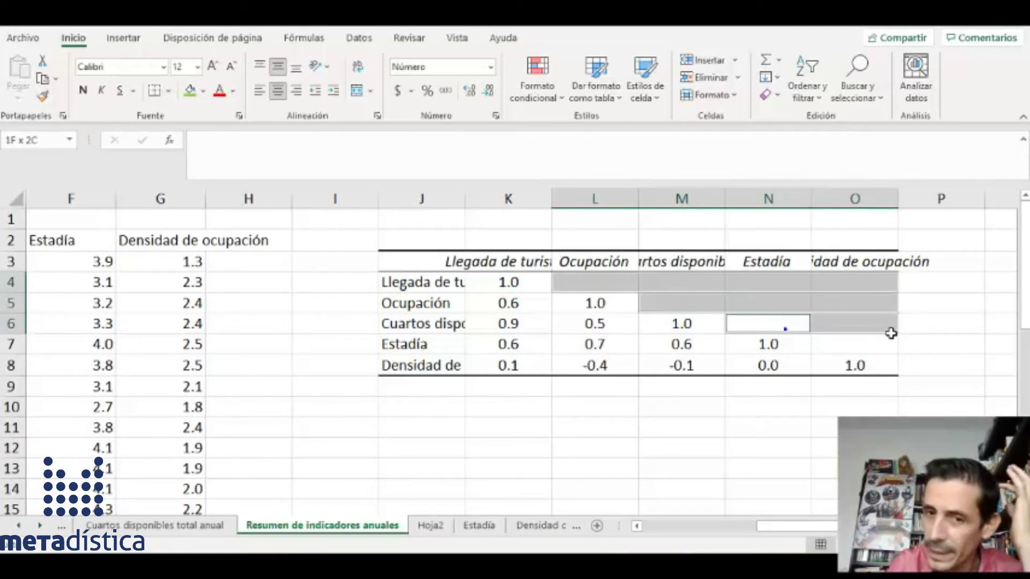
pyautogui.keyDown('ctrl'); pyautogui.click(855, 347); pyautogui.keyUp('ctrl')
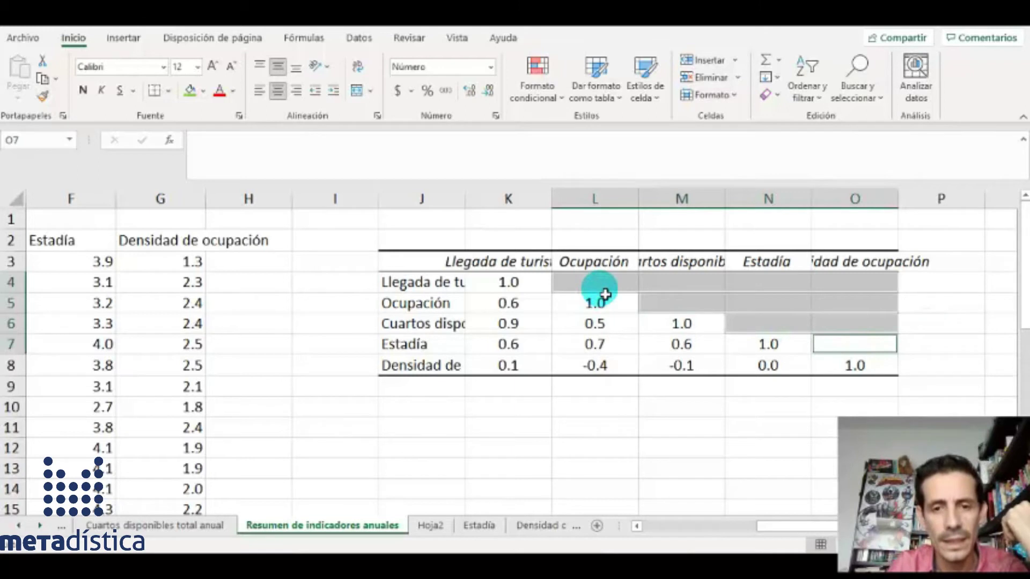
pyautogui.click(605, 291)
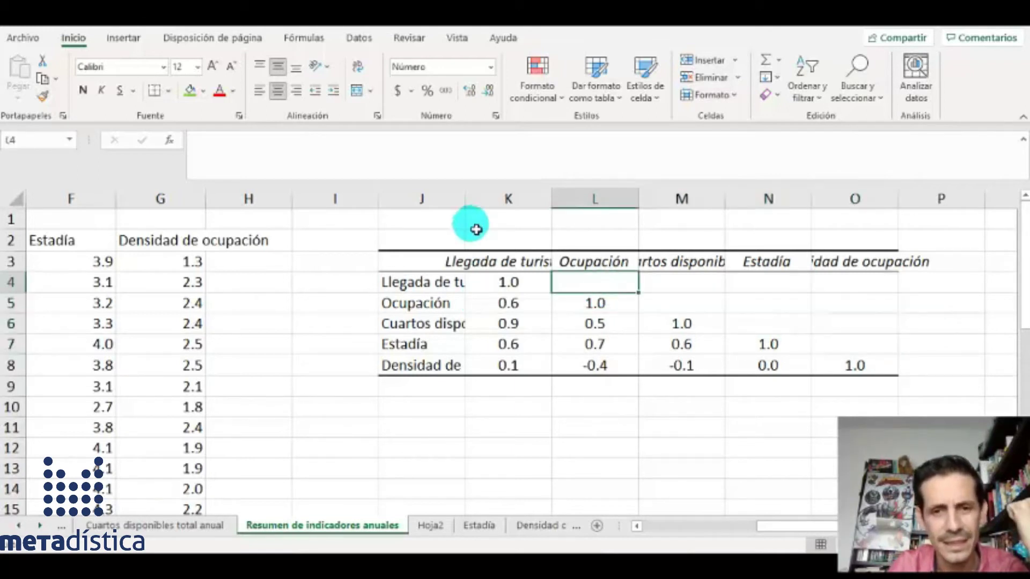
# Step: Examine the Llegada de turistas and Ocupación coefficient in K5 against its mirrored cell L4 and the diagonal value in K4
pyautogui.click(500, 302)
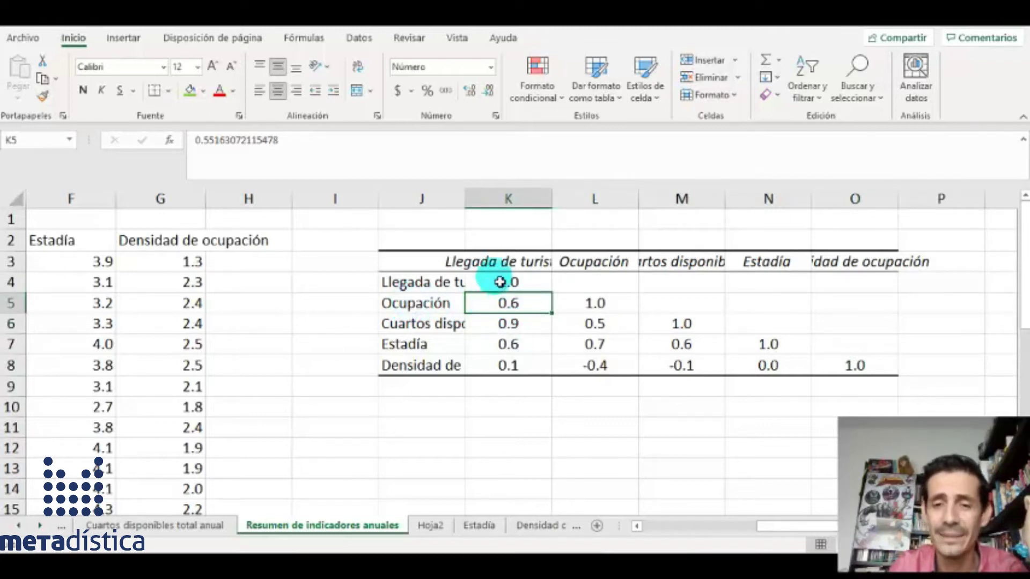
pyautogui.click(605, 283)
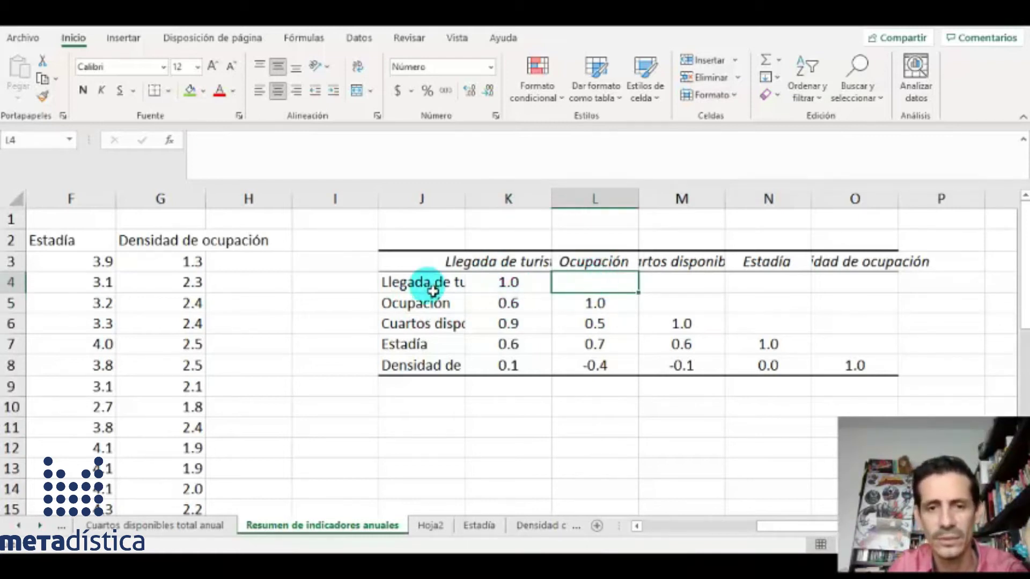
pyautogui.moveTo(409, 283); pyautogui.dragTo(516, 285)
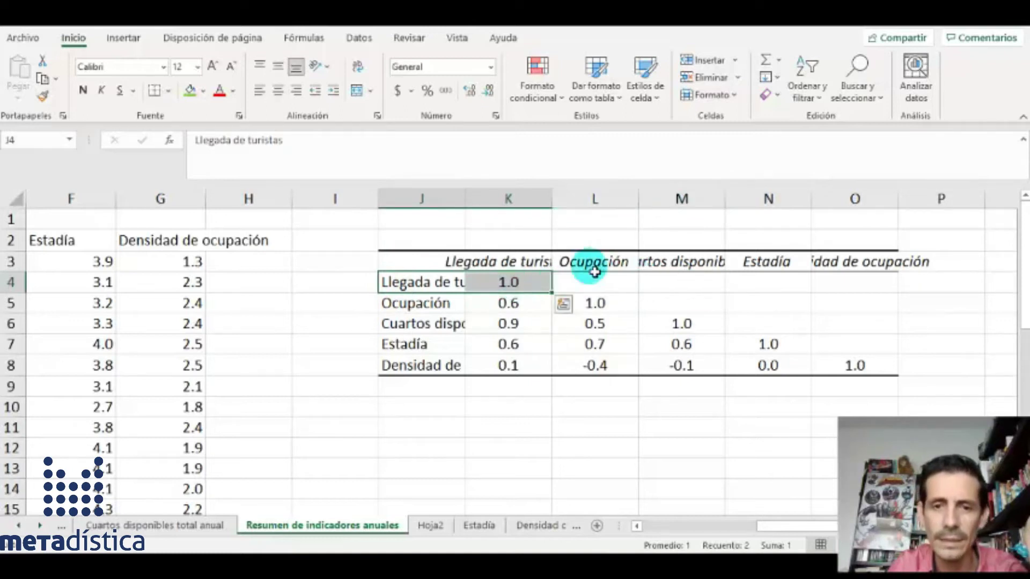
pyautogui.click(515, 262)
pyautogui.moveTo(502, 219); pyautogui.dragTo(505, 303)
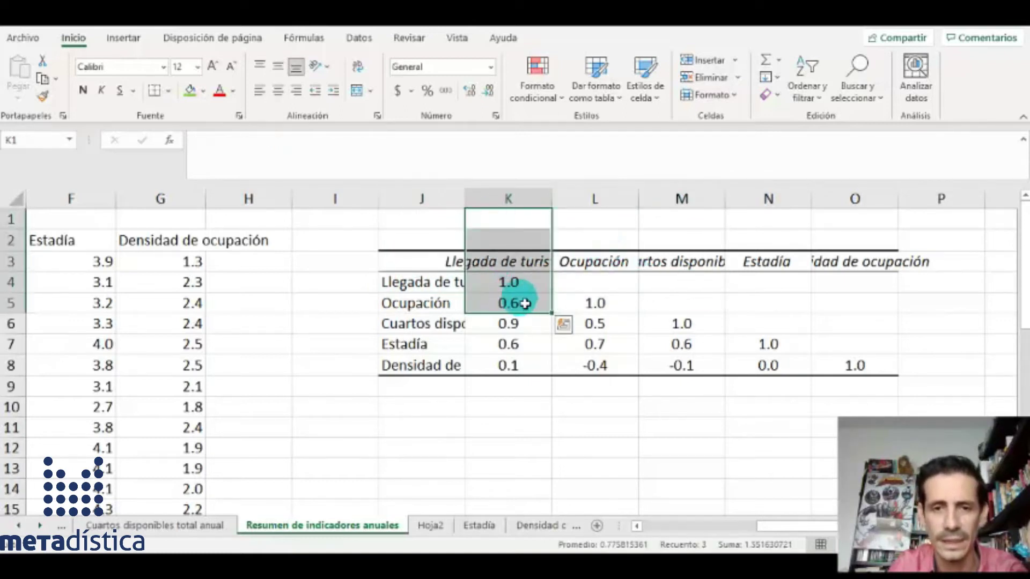
pyautogui.click(504, 304)
pyautogui.click(603, 263)
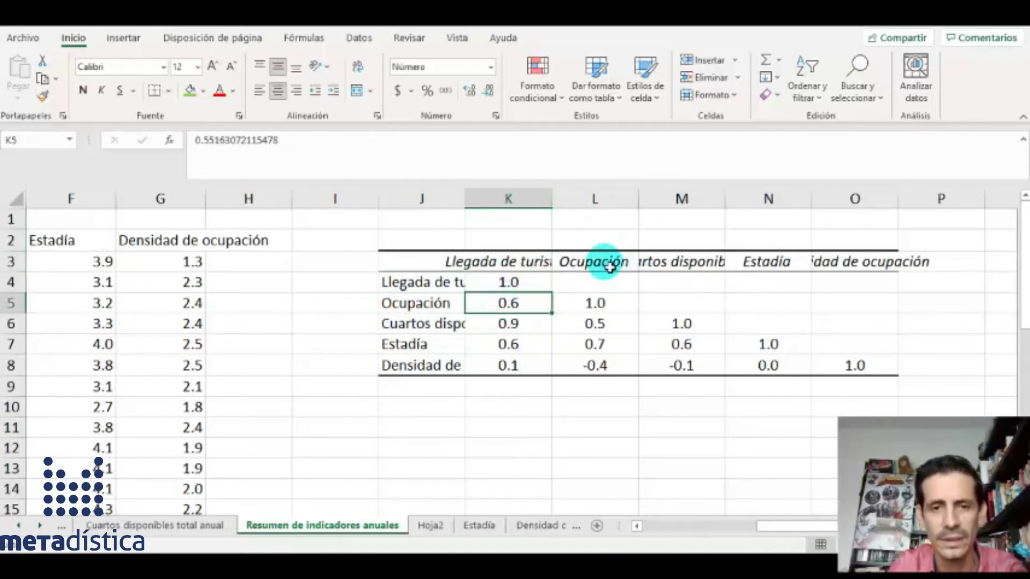
pyautogui.click(488, 289)
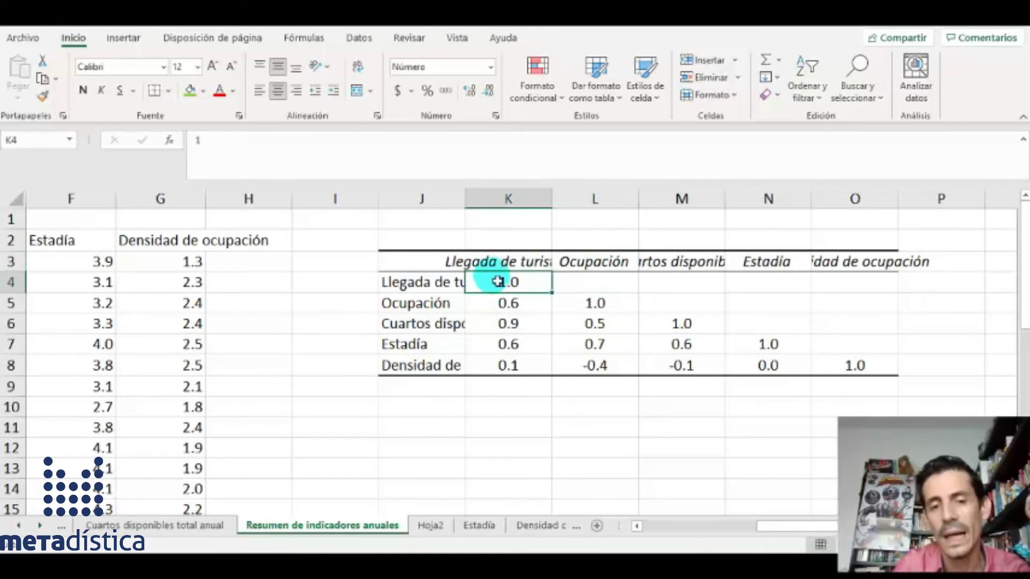
pyautogui.click(506, 302)
pyautogui.click(529, 308)
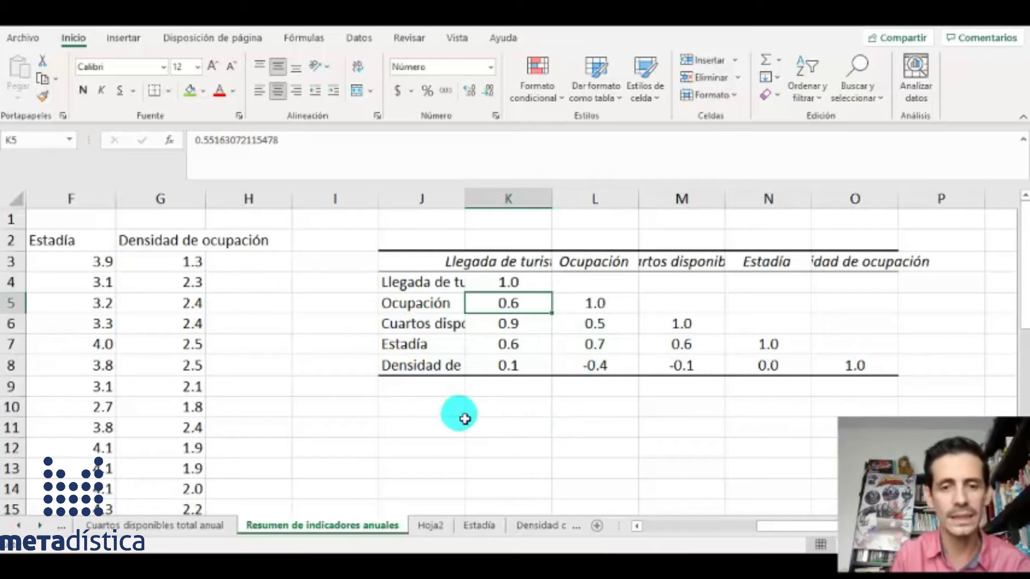
pyautogui.click(461, 416)
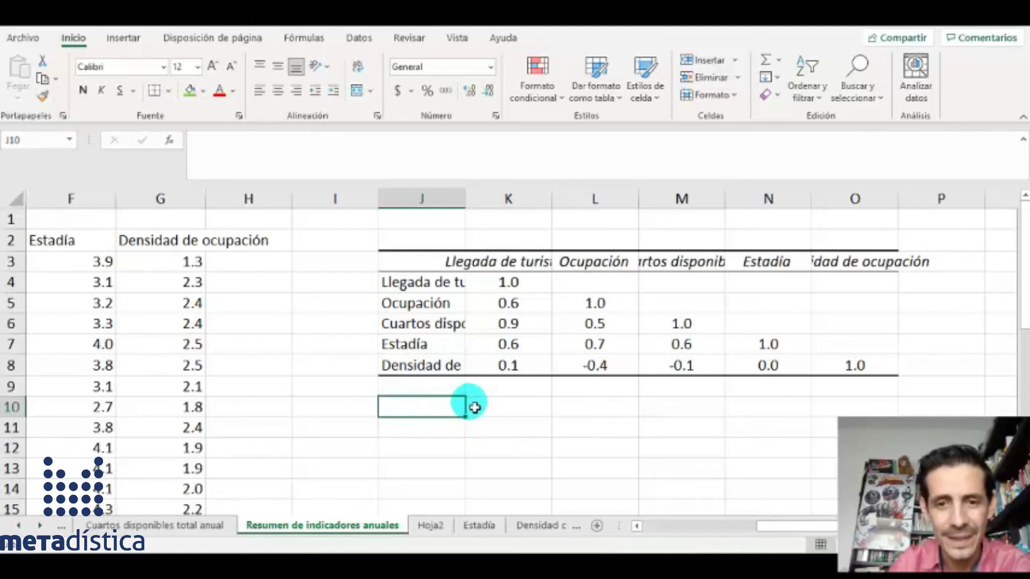
# Step: Fill the Cuartos disponibles and Llegada de turistas coefficient in K6 green, and widen columns J and K to fit their labels
pyautogui.click(495, 328)
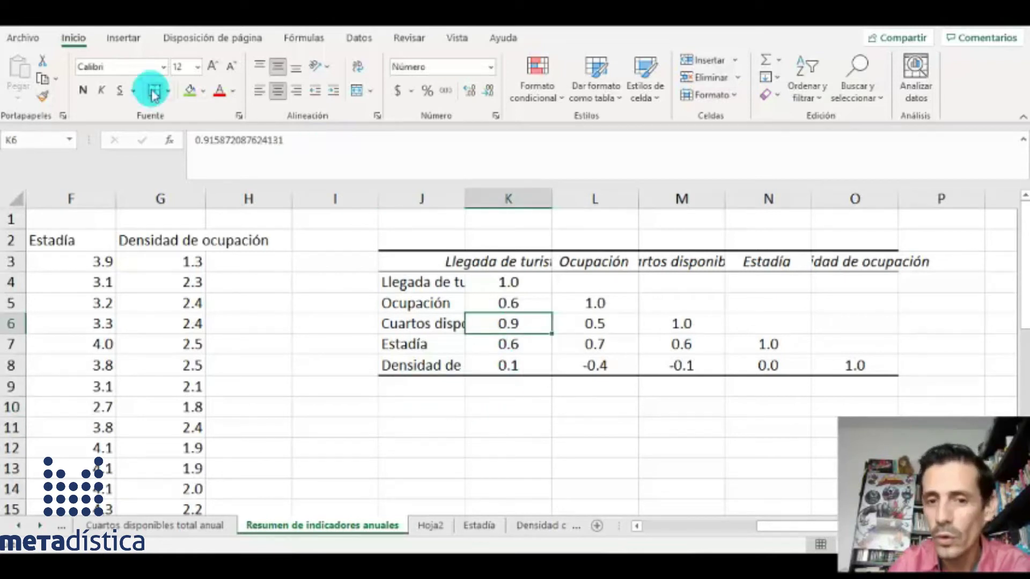
pyautogui.click(190, 92)
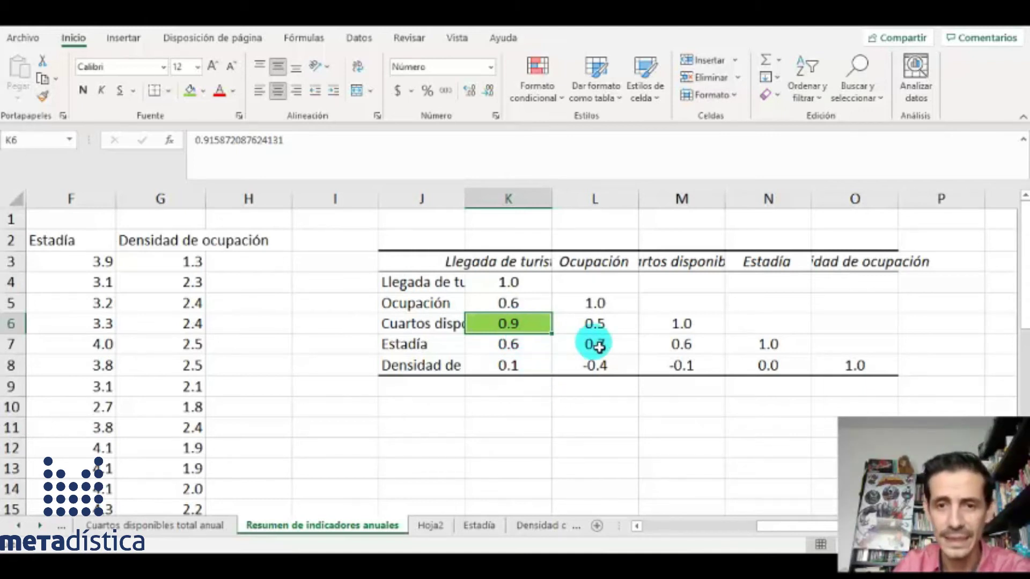
pyautogui.moveTo(467, 215); pyautogui.dragTo(533, 202)
pyautogui.moveTo(618, 202); pyautogui.dragTo(684, 196)
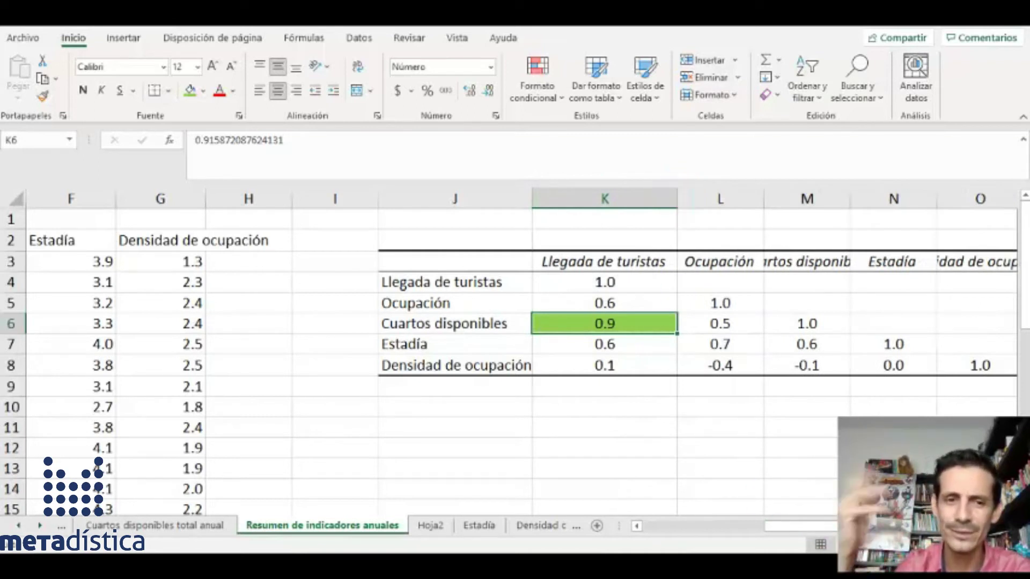
# Step: Fill the Estadía coefficients with Ocupación in L7 and with Llegada de turistas in K7 green
pyautogui.hscroll(1, 515, 359)
pyautogui.hscroll(2, 663, 440)
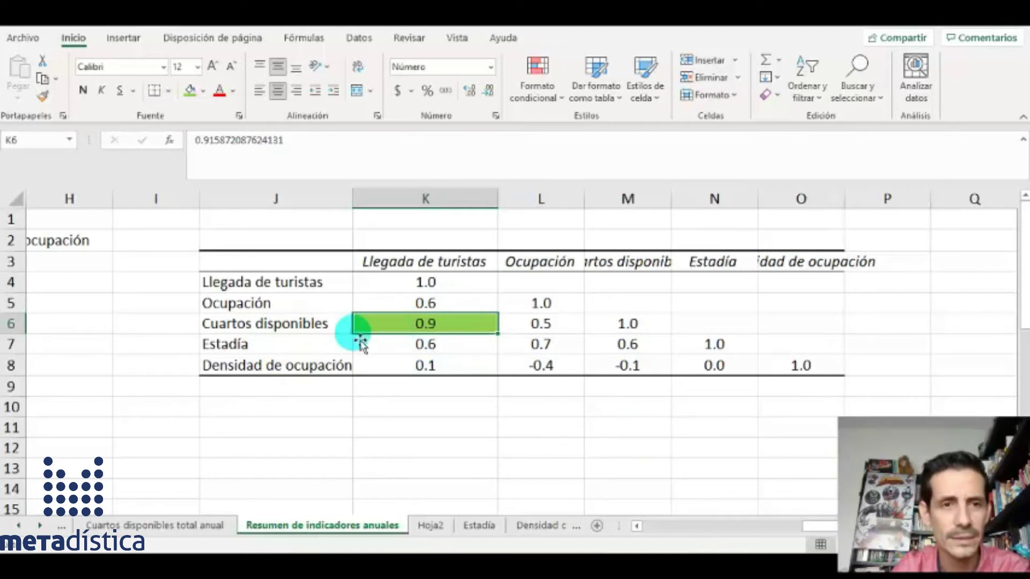
pyautogui.click(553, 346)
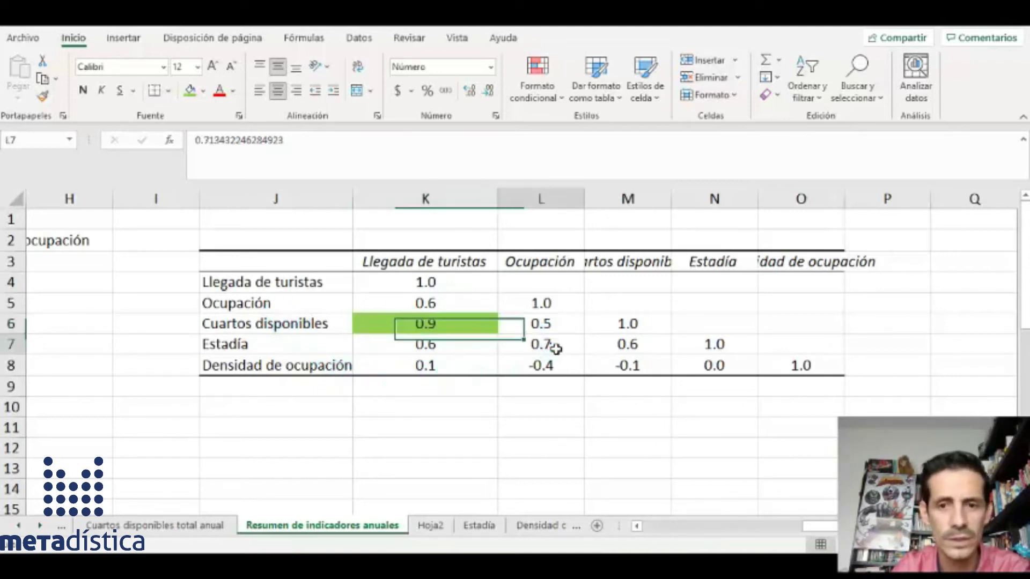
pyautogui.click(189, 90)
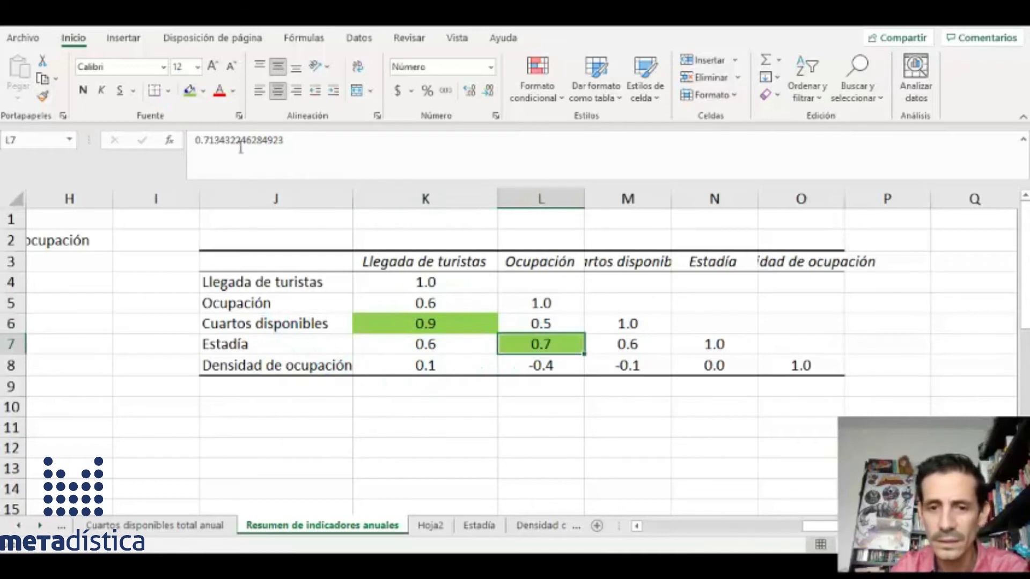
pyautogui.click(449, 348)
pyautogui.click(190, 91)
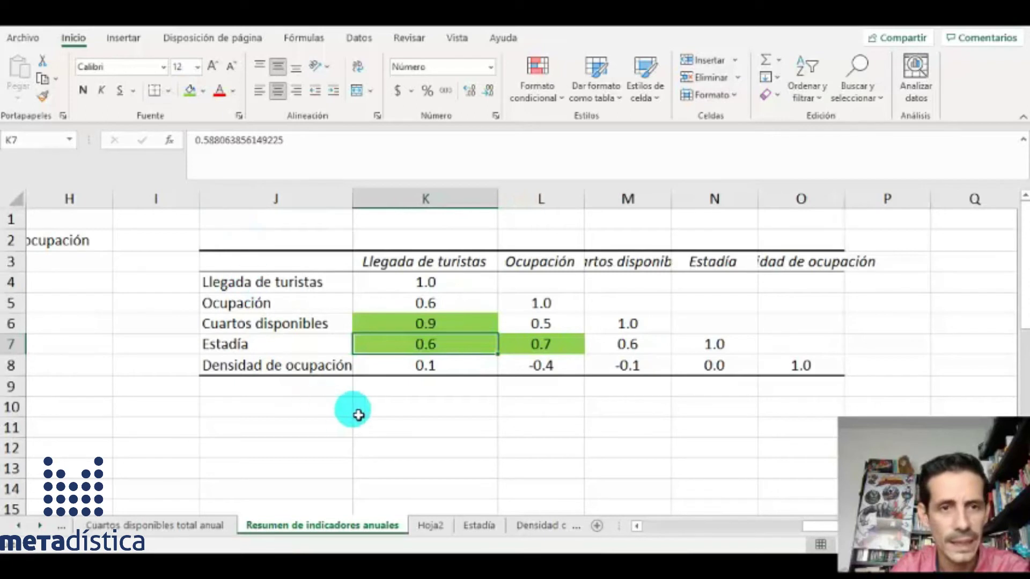
pyautogui.click(434, 364)
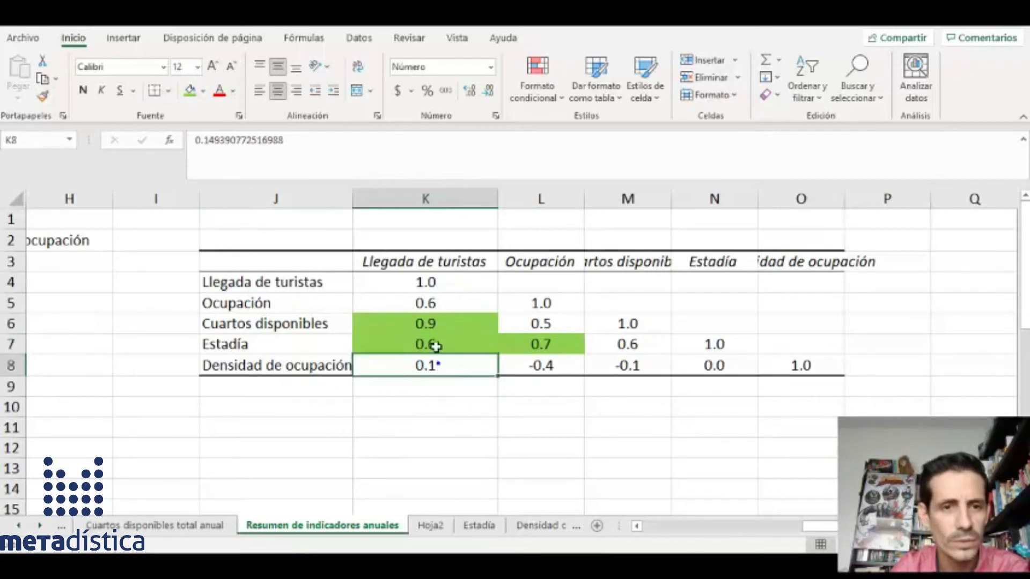
# Step: Fill the Densidad de ocupación coefficients with Llegada de turistas in K8 and with Cuartos disponibles in M8 gray
pyautogui.click(203, 91)
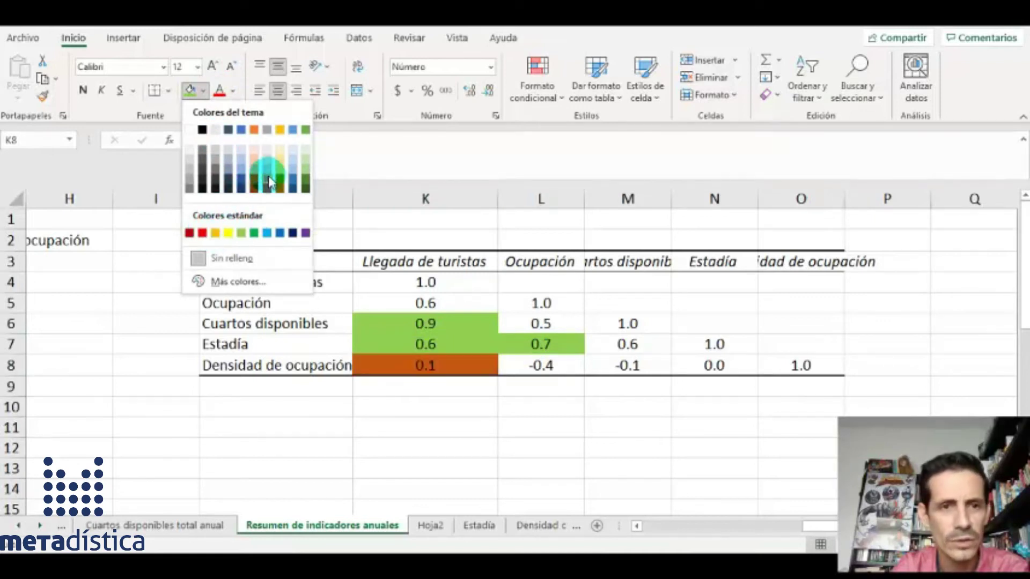
pyautogui.click(197, 186)
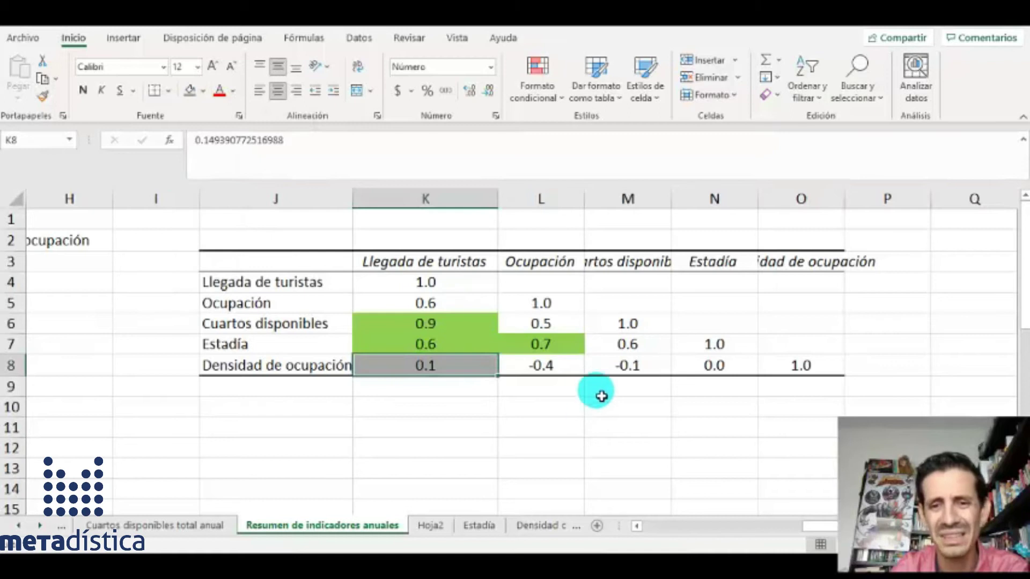
pyautogui.click(614, 367)
pyautogui.click(189, 90)
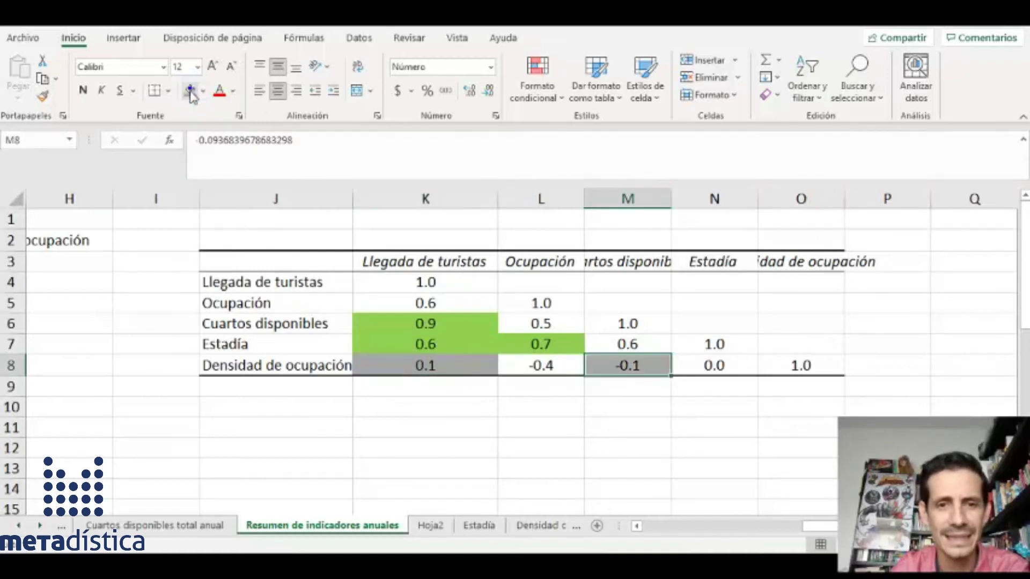
pyautogui.click(557, 414)
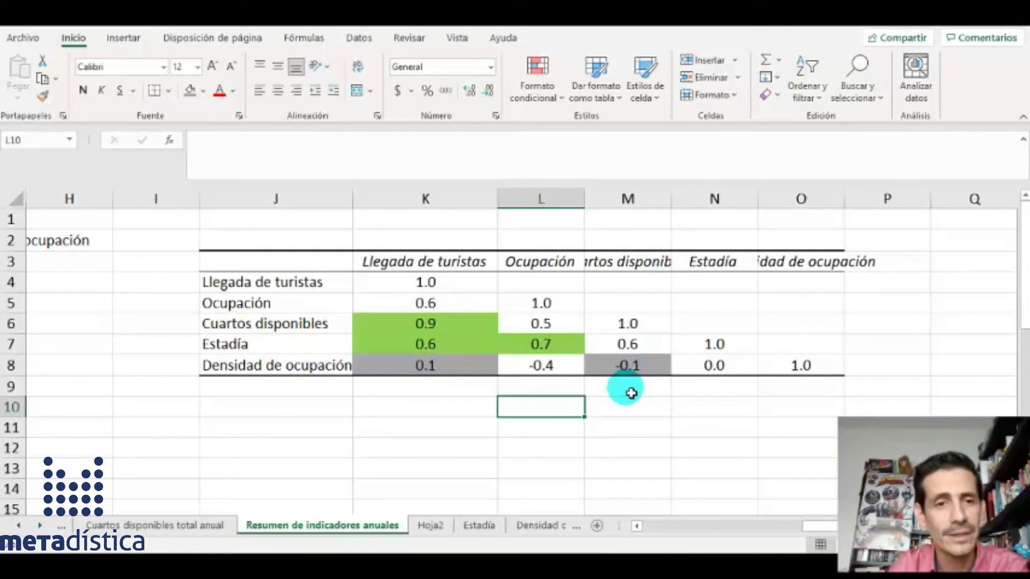
# Step: Fill the Densidad de ocupación and Ocupación coefficient in L8 with light green (Verde, Énfasis 6, Claro 40%)
pyautogui.click(572, 367)
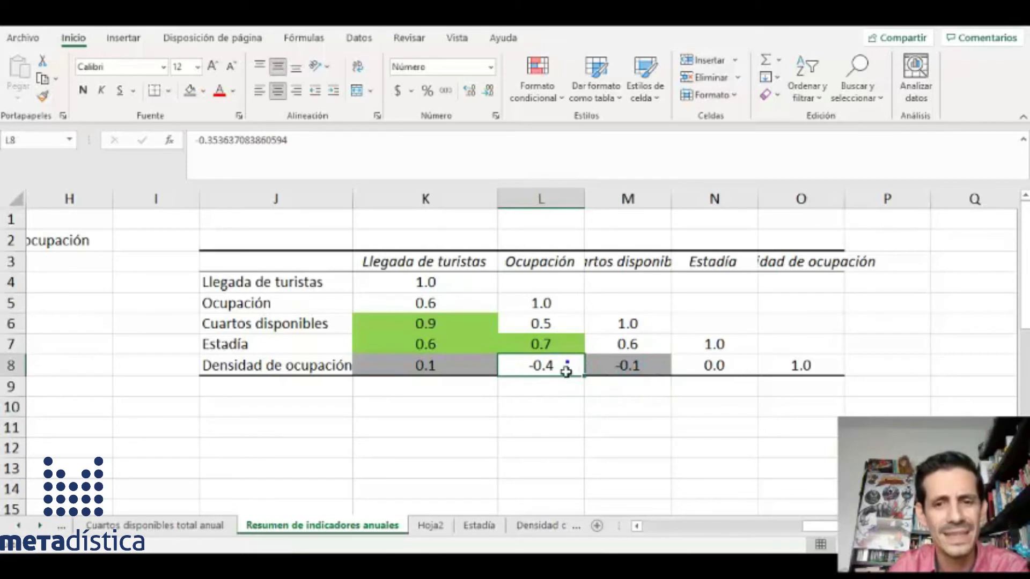
pyautogui.click(202, 91)
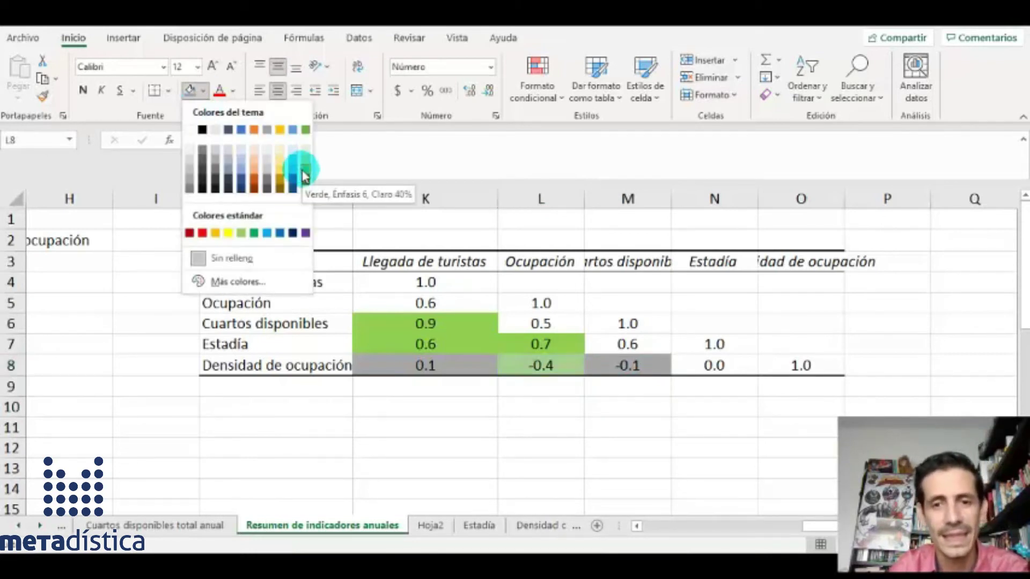
pyautogui.click(304, 174)
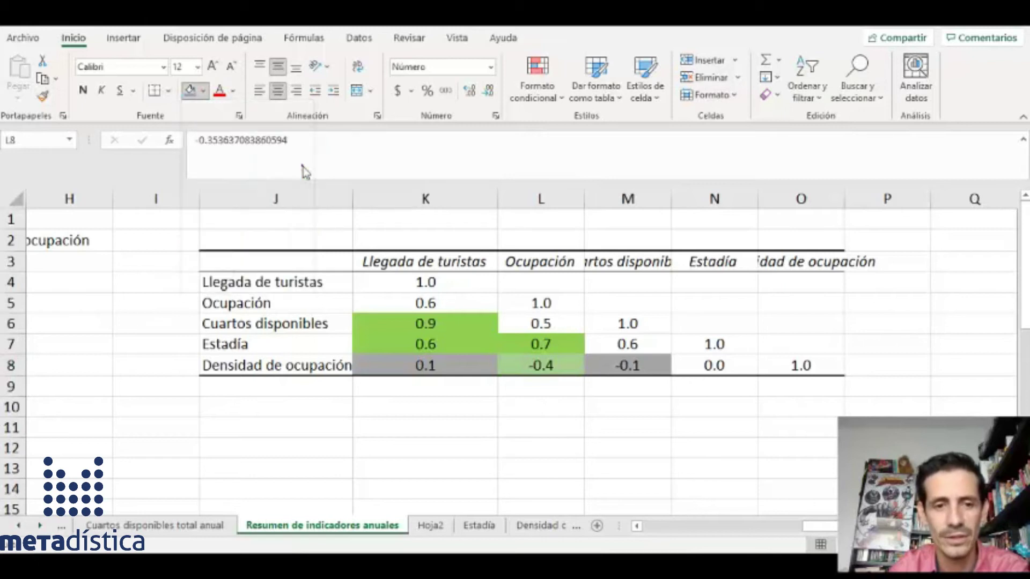
pyautogui.click(593, 450)
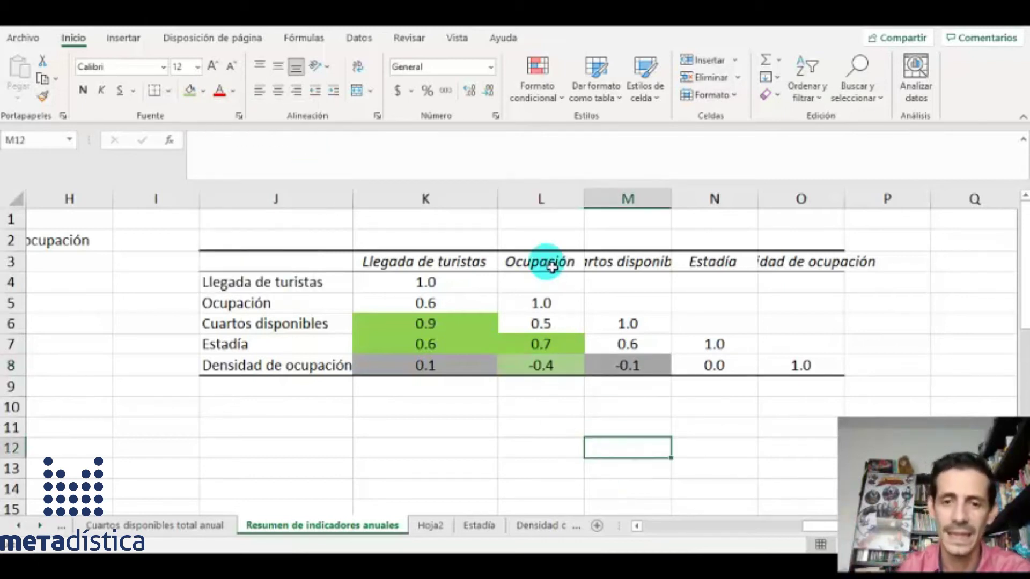
pyautogui.click(530, 370)
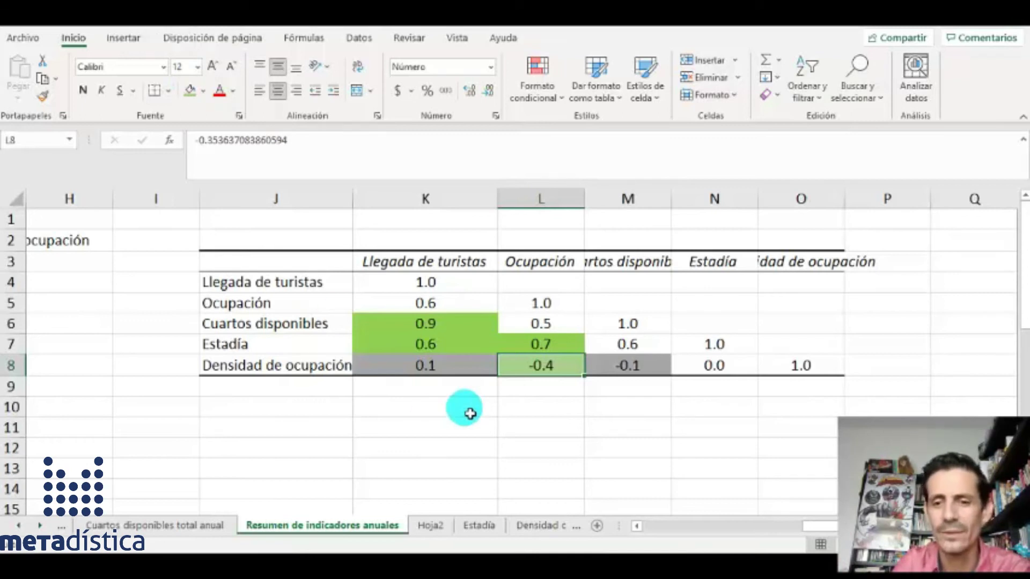
# Step: Insert a basic 2D line chart of the annual Llegada de turistas values in C3:C16
pyautogui.moveTo(829, 525); pyautogui.dragTo(660, 534)
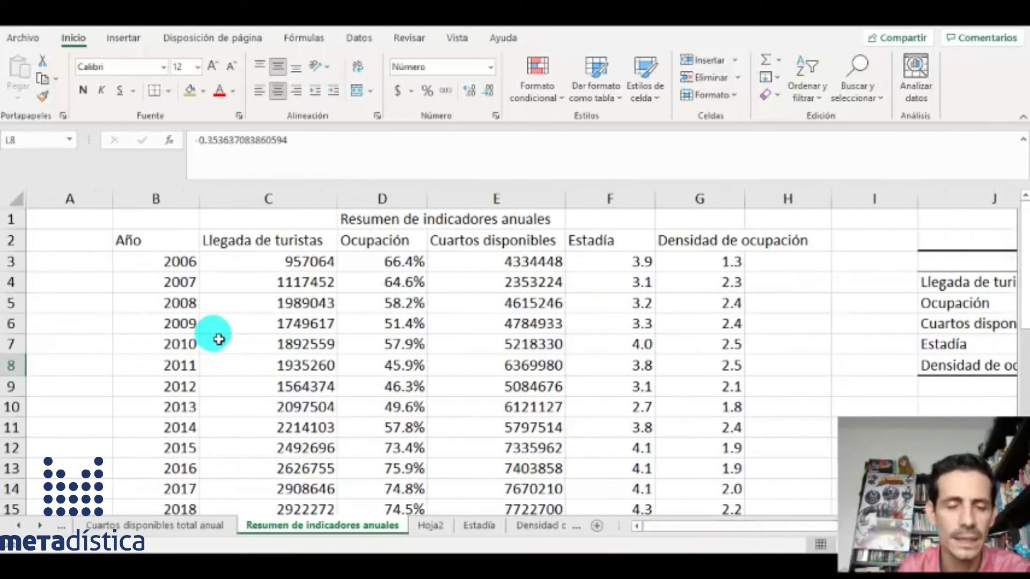
pyautogui.scroll(-1, 219, 339)
pyautogui.scroll(1, 219, 339)
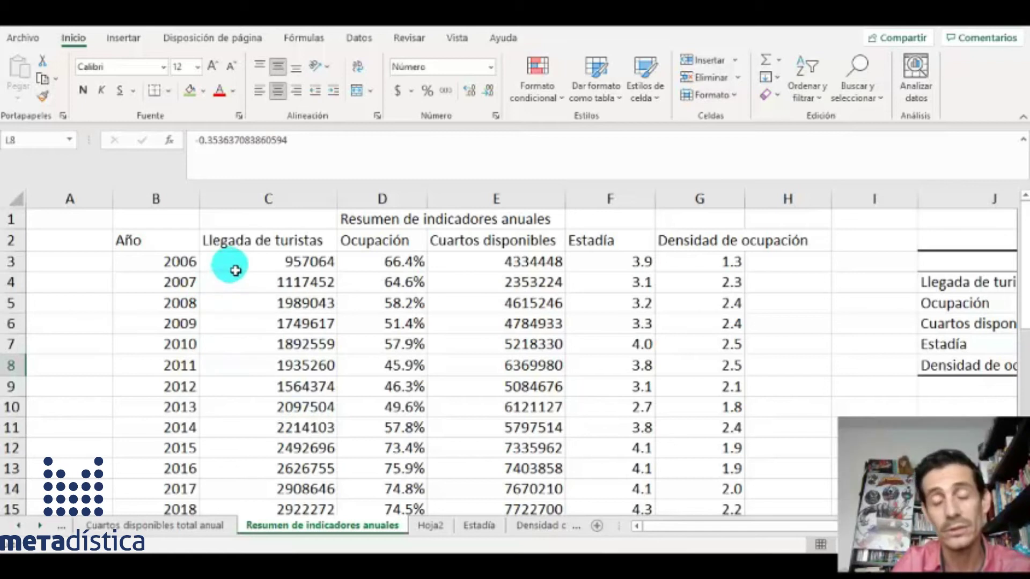
pyautogui.scroll(-1, 349, 263)
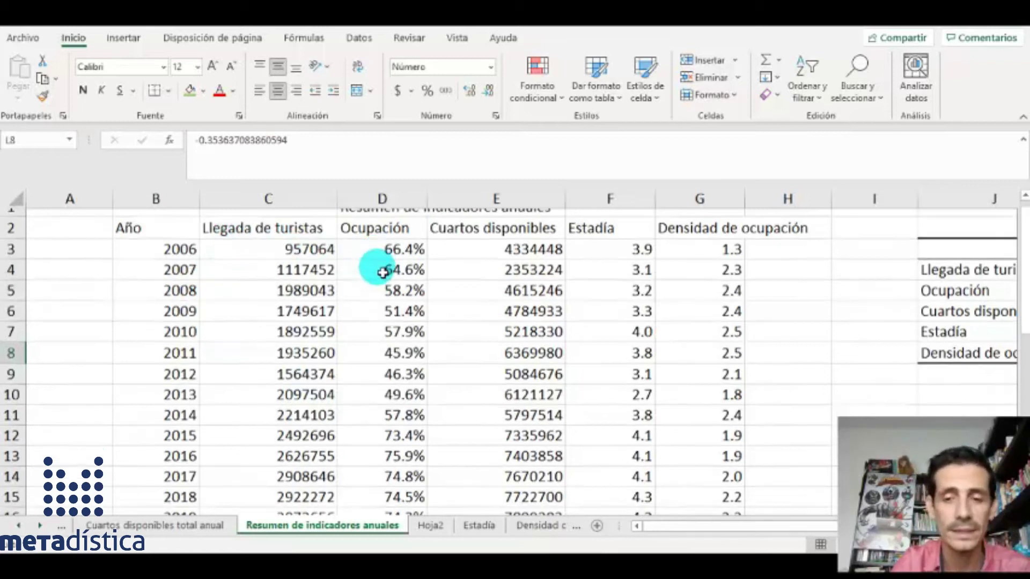
pyautogui.scroll(1, 380, 266)
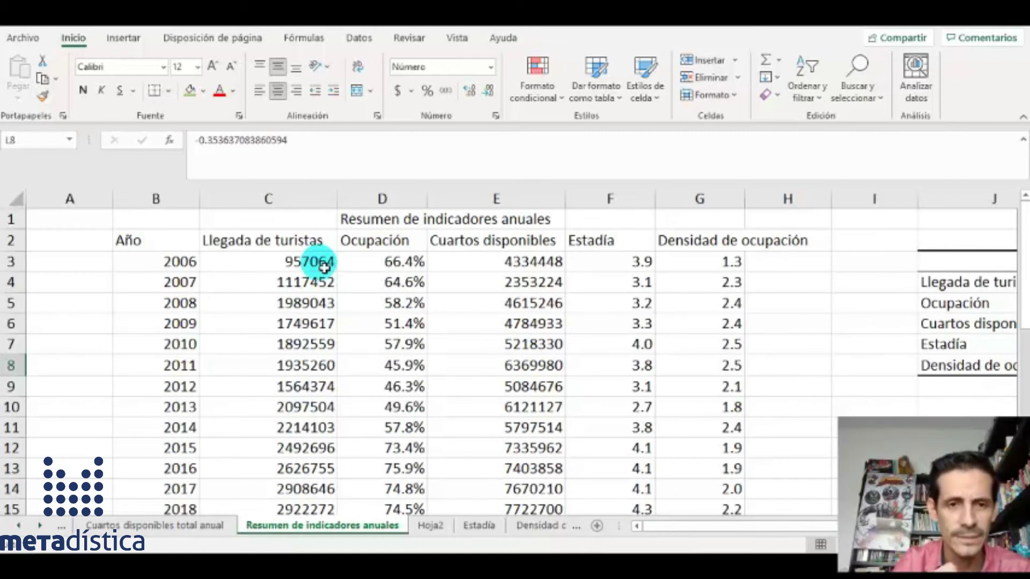
pyautogui.moveTo(306, 263); pyautogui.dragTo(295, 476)
pyautogui.scroll(1, 240, 420)
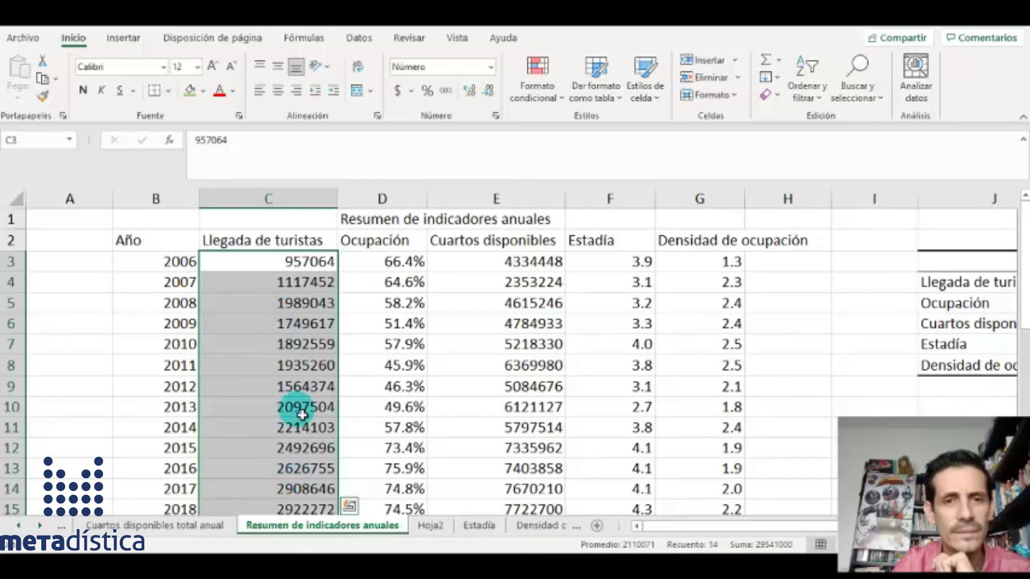
pyautogui.click(124, 40)
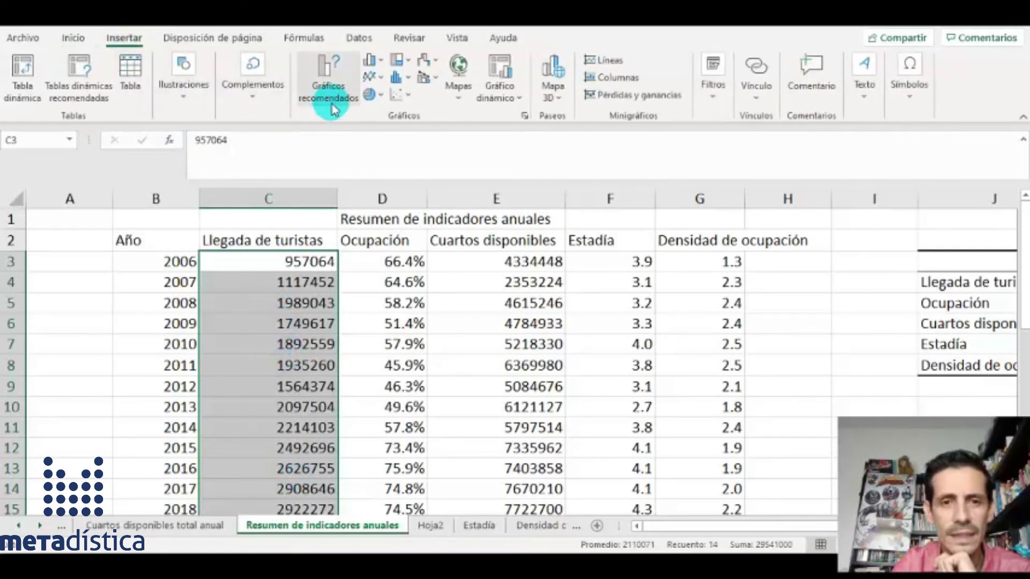
pyautogui.click(383, 78)
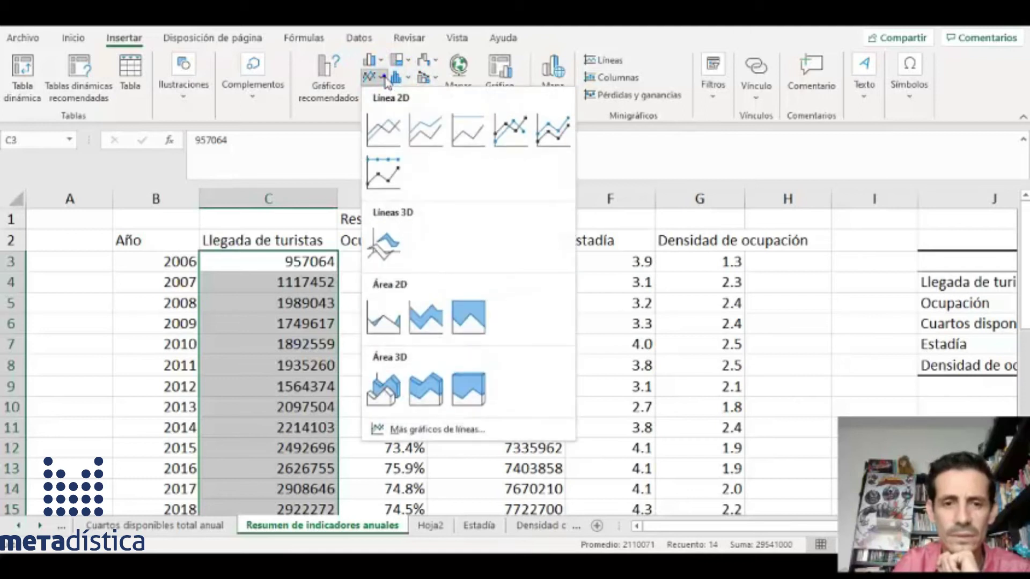
pyautogui.click(384, 131)
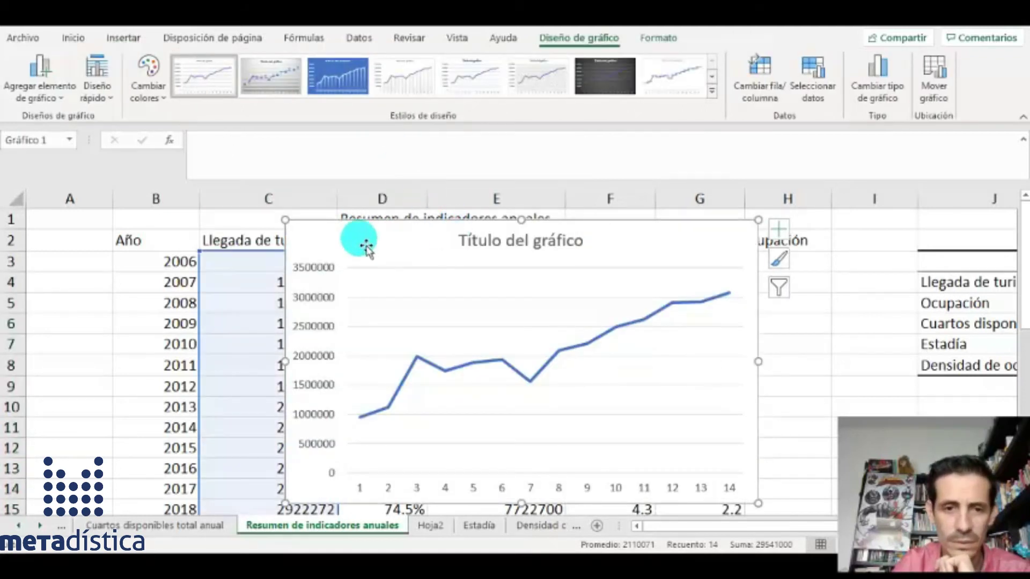
# Step: Move the line chart below the descriptive statistics table, with its upper edge at row 28 and its side aligned to column B
pyautogui.moveTo(363, 239); pyautogui.dragTo(241, 453)
pyautogui.scroll(-3, 321, 321)
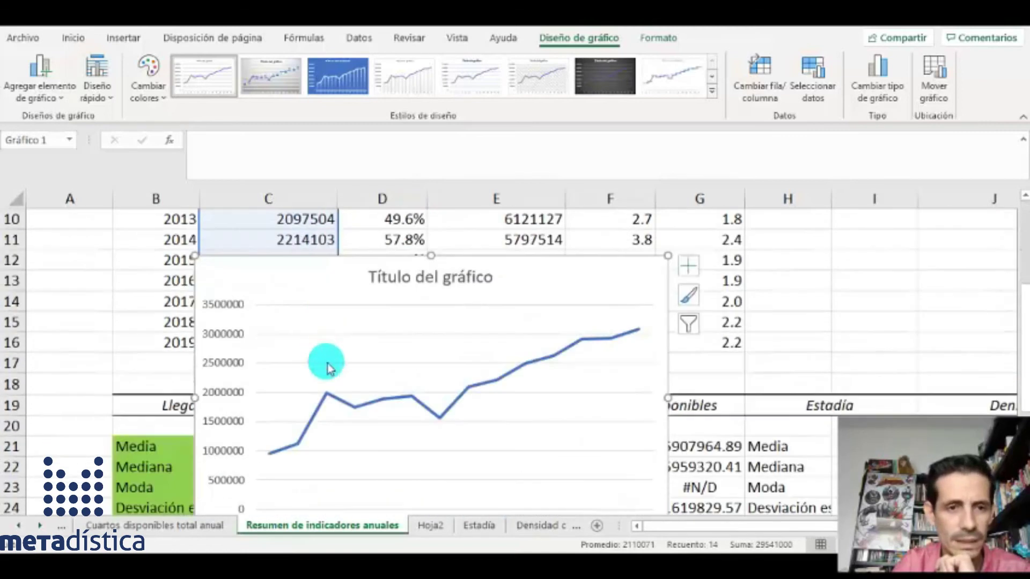
pyautogui.scroll(-1, 302, 304)
pyautogui.moveTo(242, 231); pyautogui.dragTo(219, 422)
pyautogui.scroll(-3, 301, 321)
pyautogui.moveTo(237, 223); pyautogui.dragTo(190, 366)
pyautogui.moveTo(216, 243); pyautogui.dragTo(195, 243)
pyautogui.scroll(-1, 507, 298)
pyautogui.scroll(1, 507, 297)
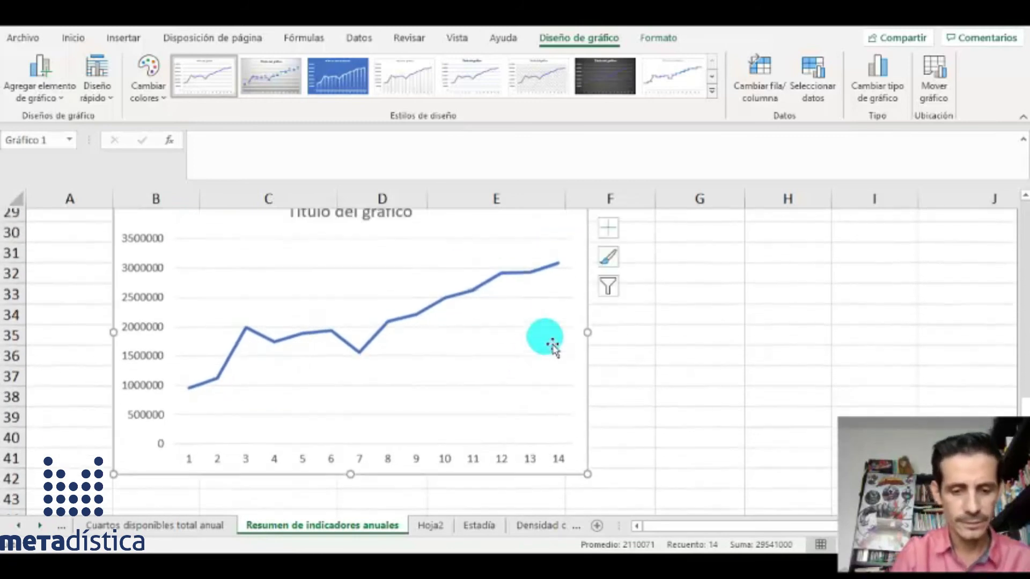
# Step: Replace the chart's placeholder title with "Proyección de llegada de turistas"
pyautogui.click(379, 247)
pyautogui.moveTo(290, 242); pyautogui.dragTo(420, 247)
pyautogui.click(375, 406)
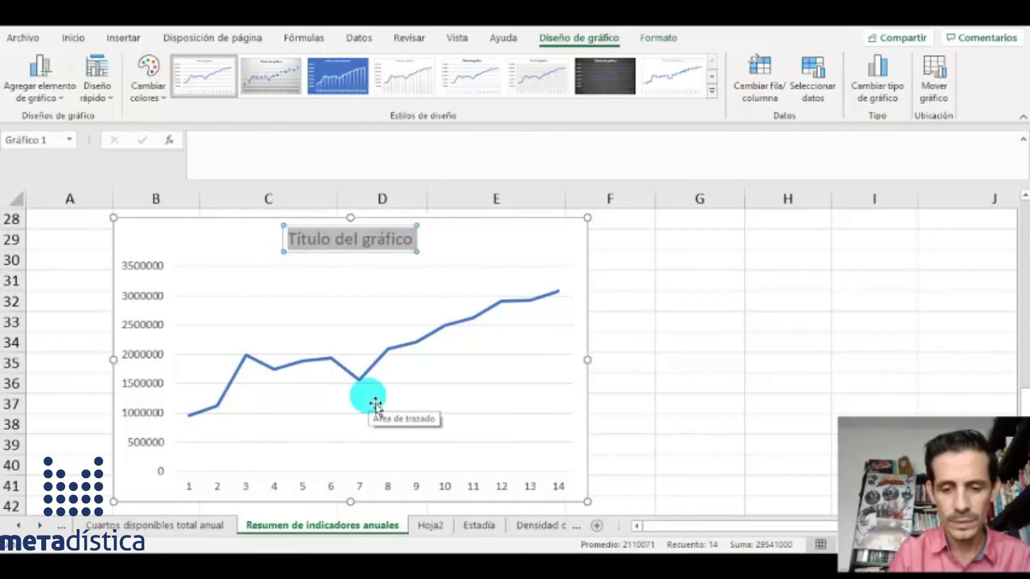
pyautogui.write('Proyección de llegada de turistas')
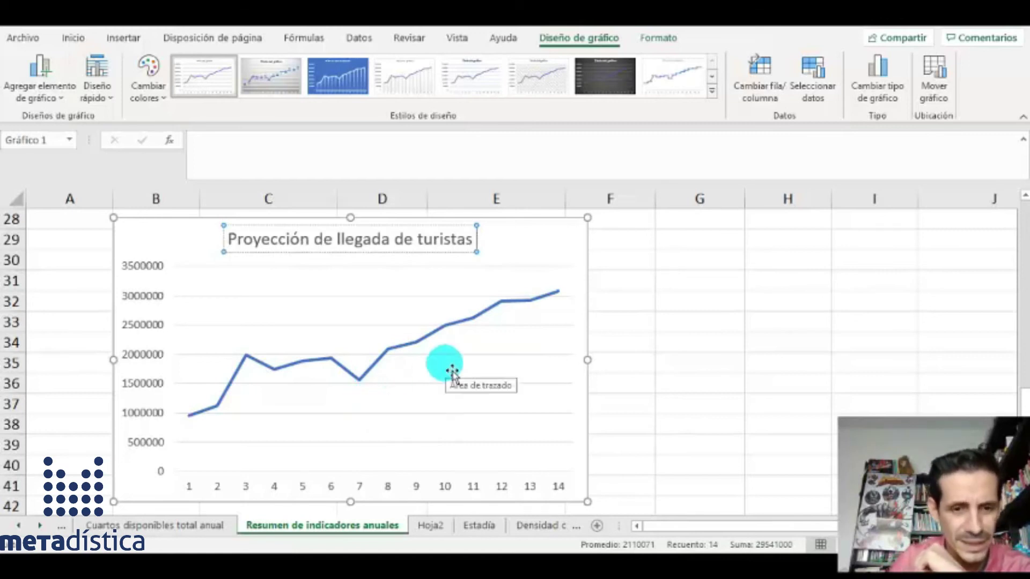
# Step: Compare the chart's horizontal axis labels with the years in column B, and open the chart's data source settings
pyautogui.click(274, 488)
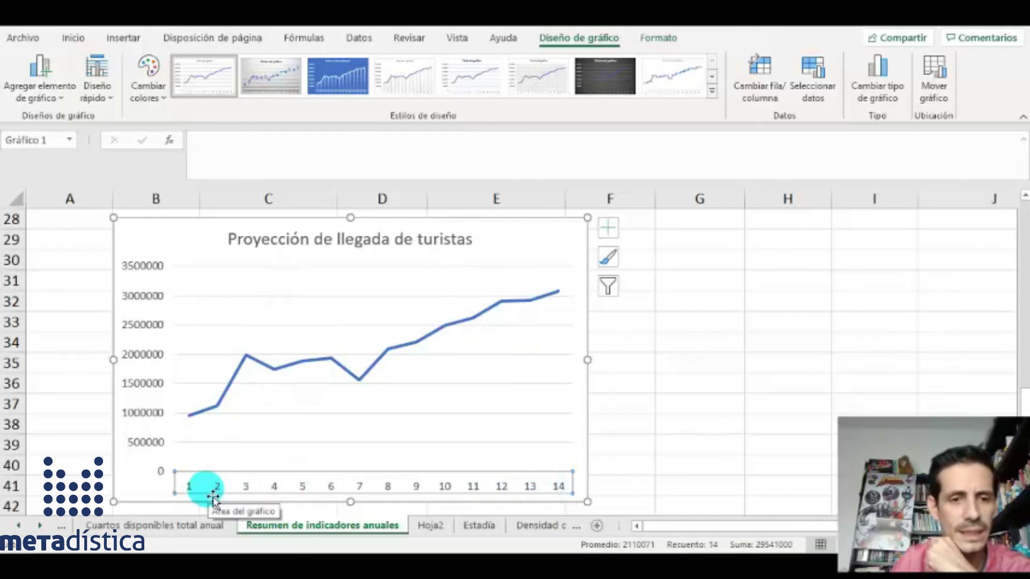
pyautogui.scroll(9, 173, 384)
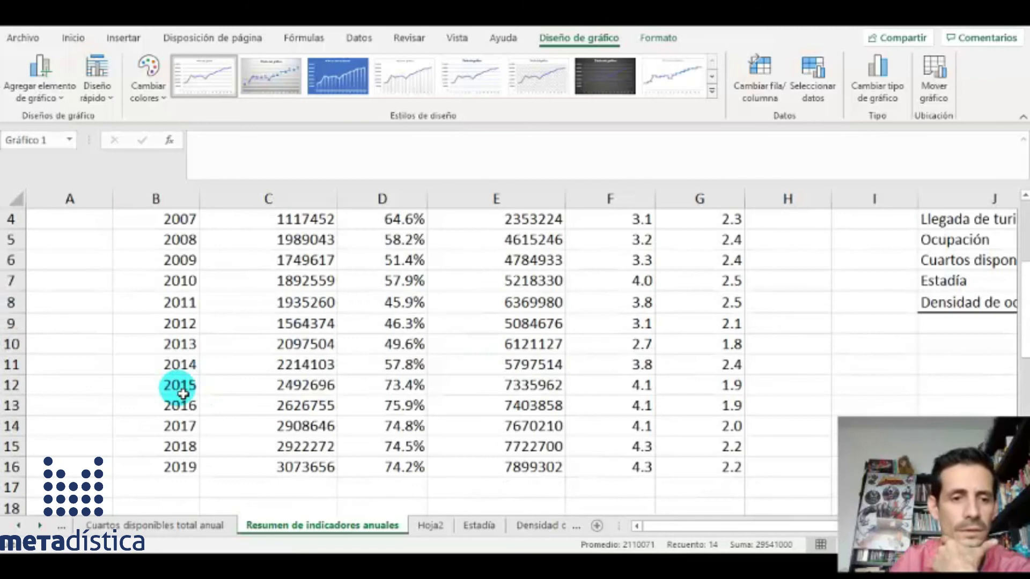
pyautogui.scroll(-10, 178, 332)
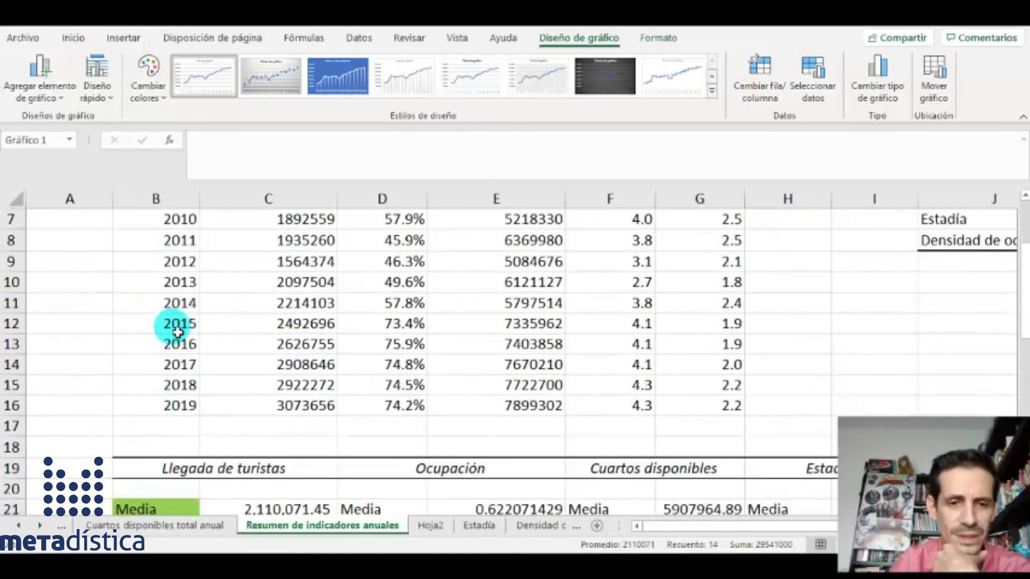
pyautogui.click(120, 392)
pyautogui.click(248, 427)
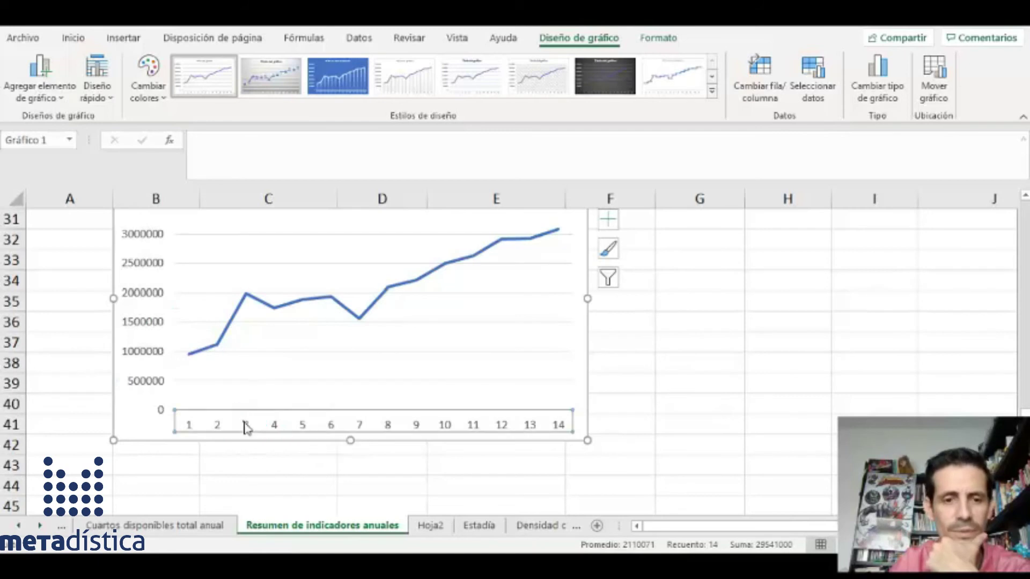
pyautogui.click(295, 426)
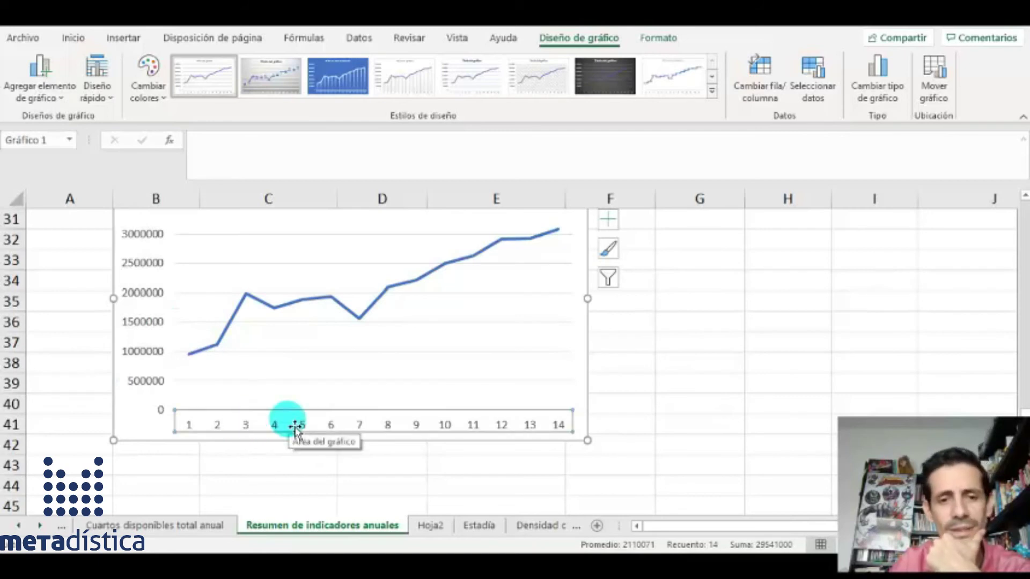
pyautogui.rightClick(290, 426)
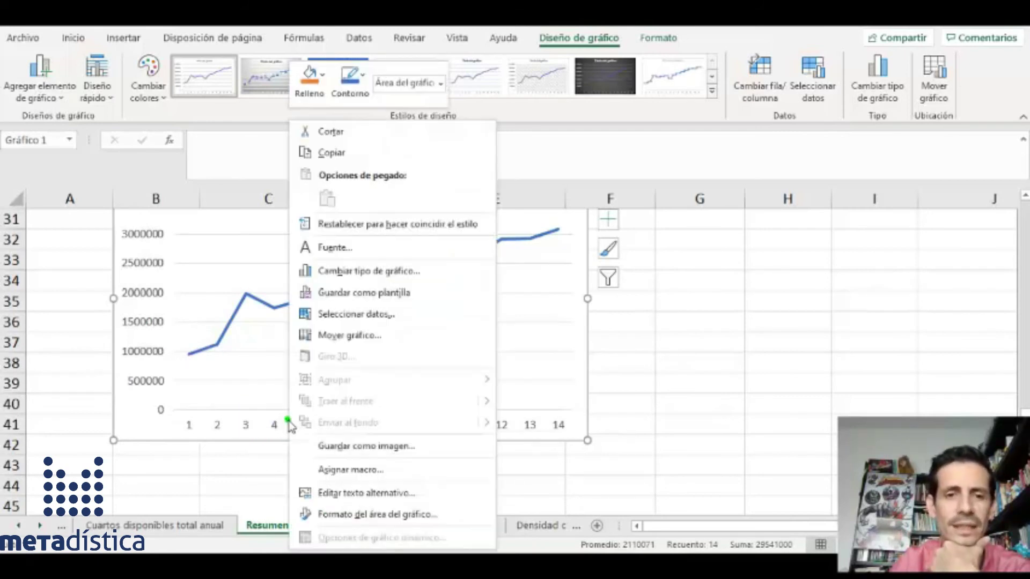
pyautogui.click(378, 338)
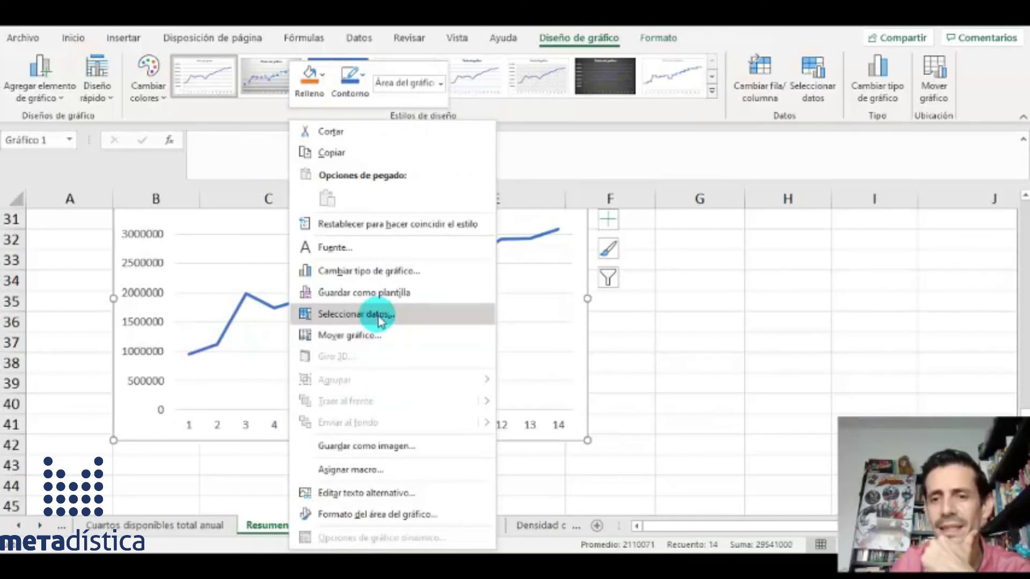
pyautogui.click(379, 317)
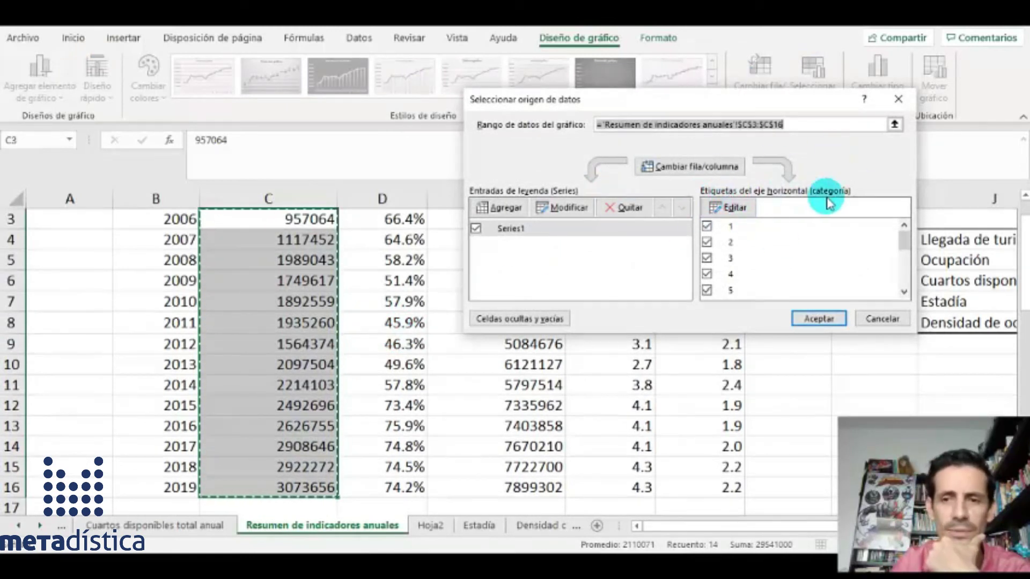
# Step: Set the line chart's horizontal axis labels to the years in B3:B16 and apply the data source change
pyautogui.scroll(-7, 751, 229)
pyautogui.scroll(6, 756, 235)
pyautogui.scroll(2, 754, 234)
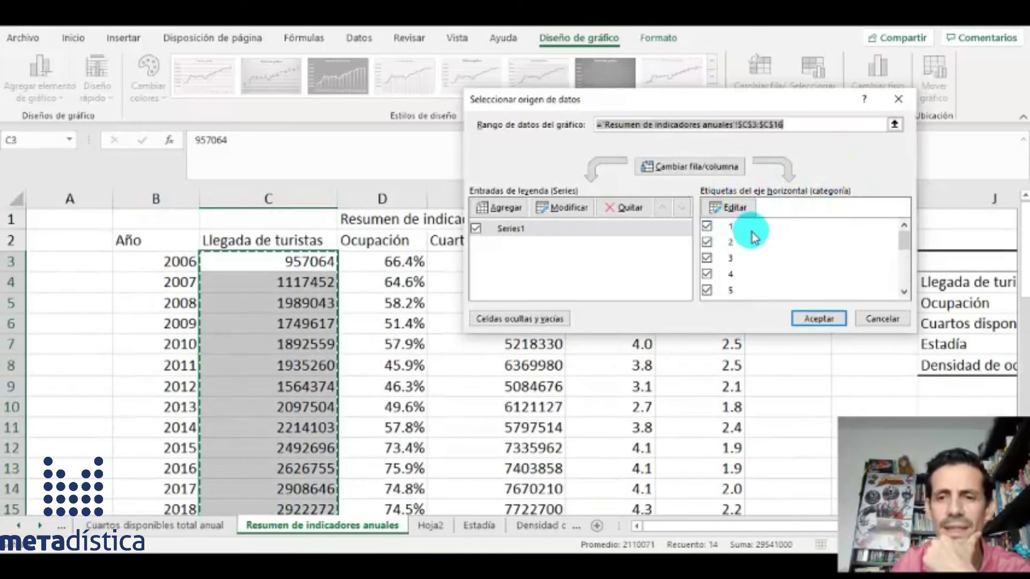
pyautogui.click(734, 209)
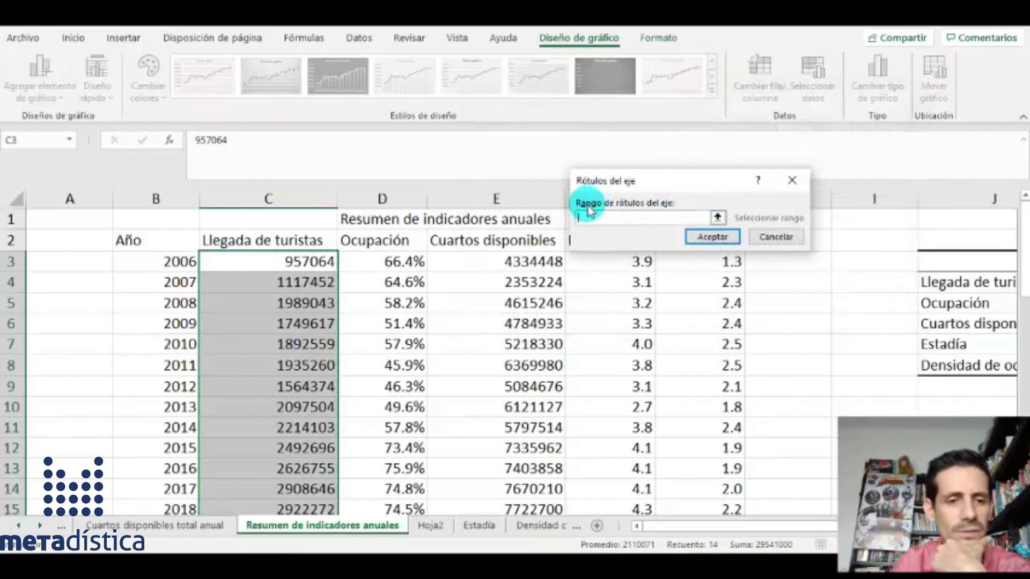
pyautogui.click(717, 217)
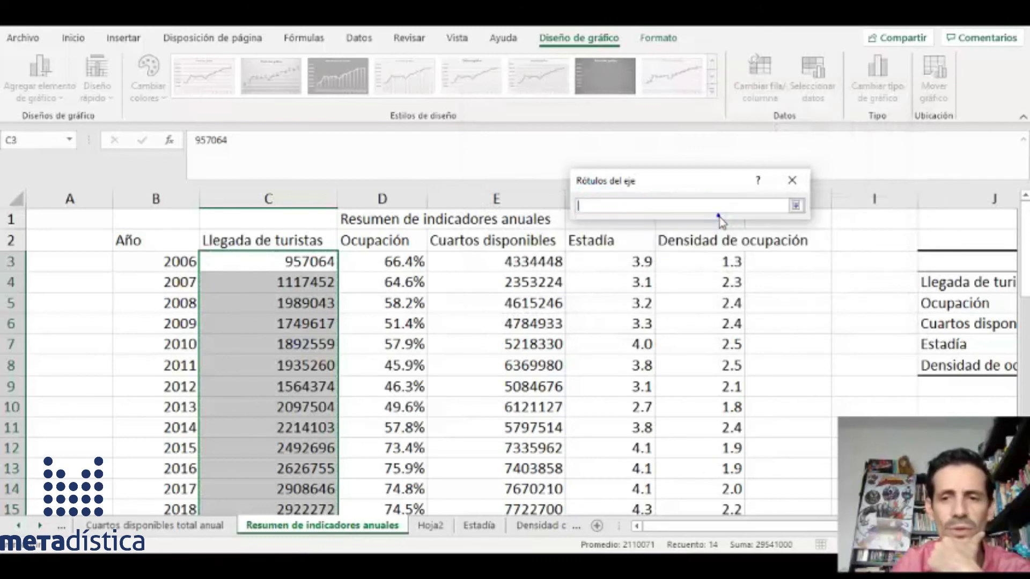
pyautogui.moveTo(145, 262); pyautogui.dragTo(150, 471)
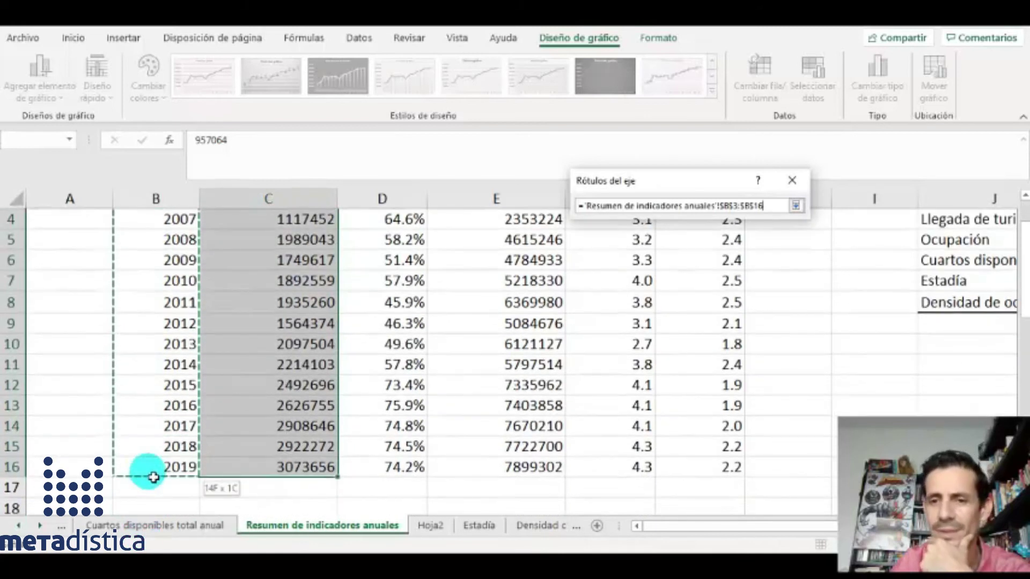
pyautogui.click(796, 206)
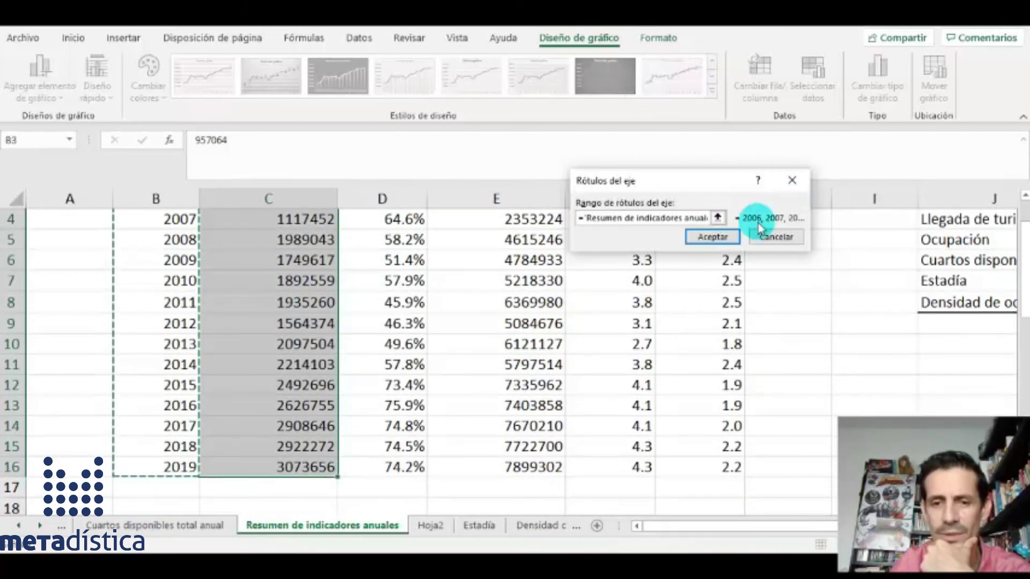
pyautogui.click(724, 241)
pyautogui.click(745, 228)
pyautogui.click(749, 244)
pyautogui.click(751, 276)
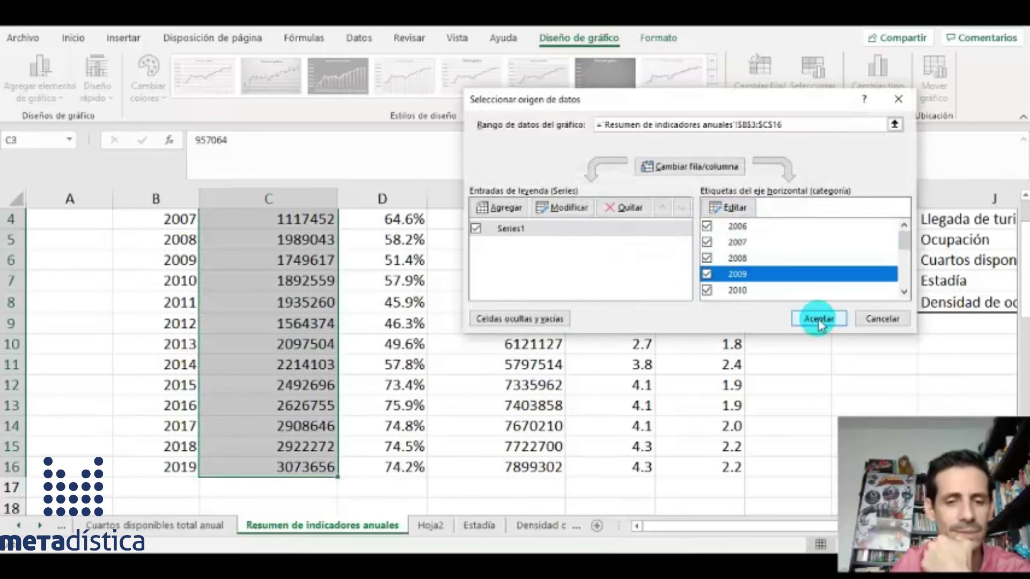
pyautogui.click(818, 319)
# Step: Enlarge the line chart below the statistics table so it spans columns A through G and about rows 28 to 45
pyautogui.scroll(-4, 279, 335)
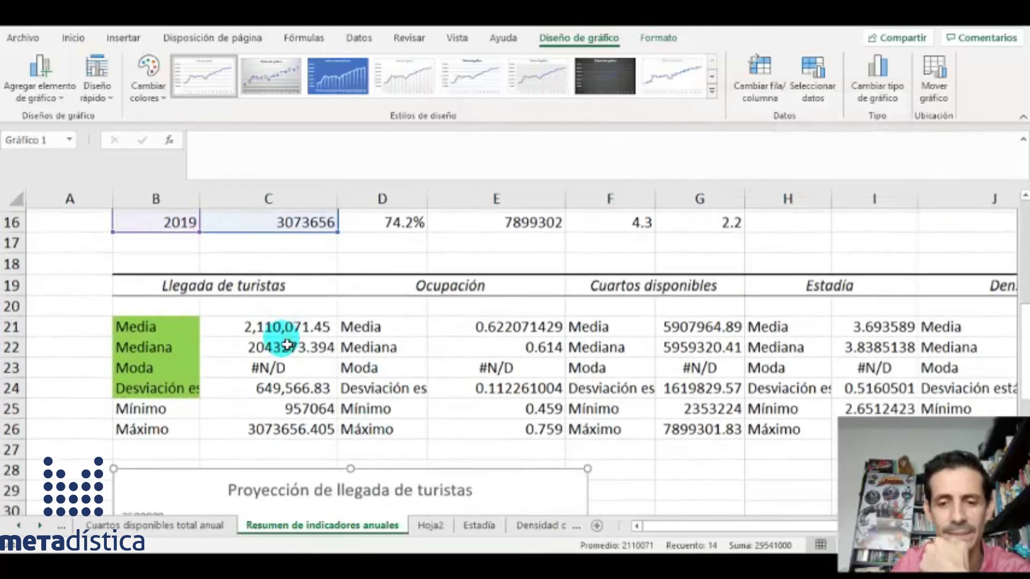
pyautogui.scroll(-5, 283, 349)
pyautogui.scroll(1, 288, 420)
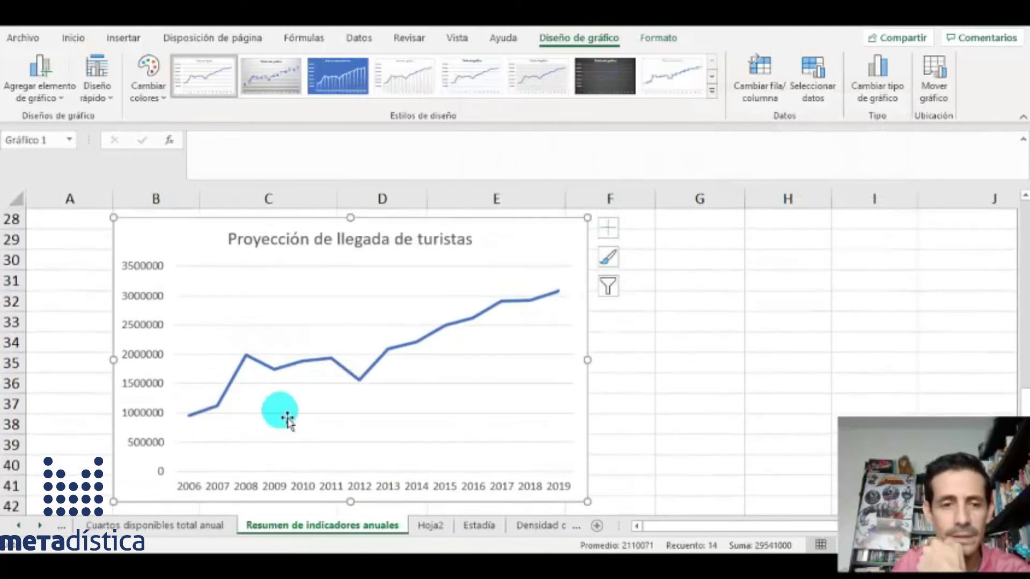
pyautogui.moveTo(603, 515); pyautogui.dragTo(749, 511)
pyautogui.scroll(1, 300, 382)
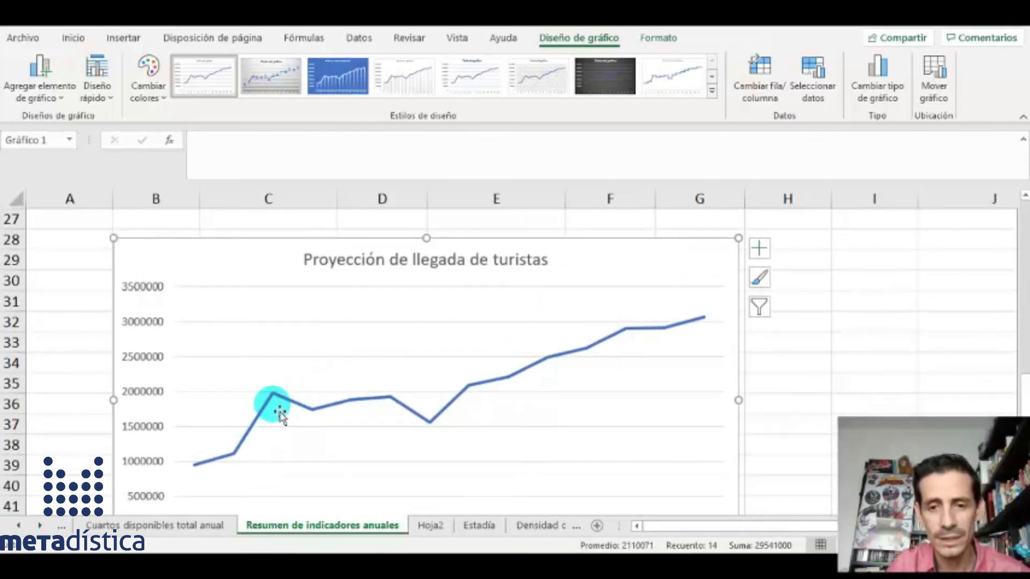
pyautogui.scroll(-1, 287, 389)
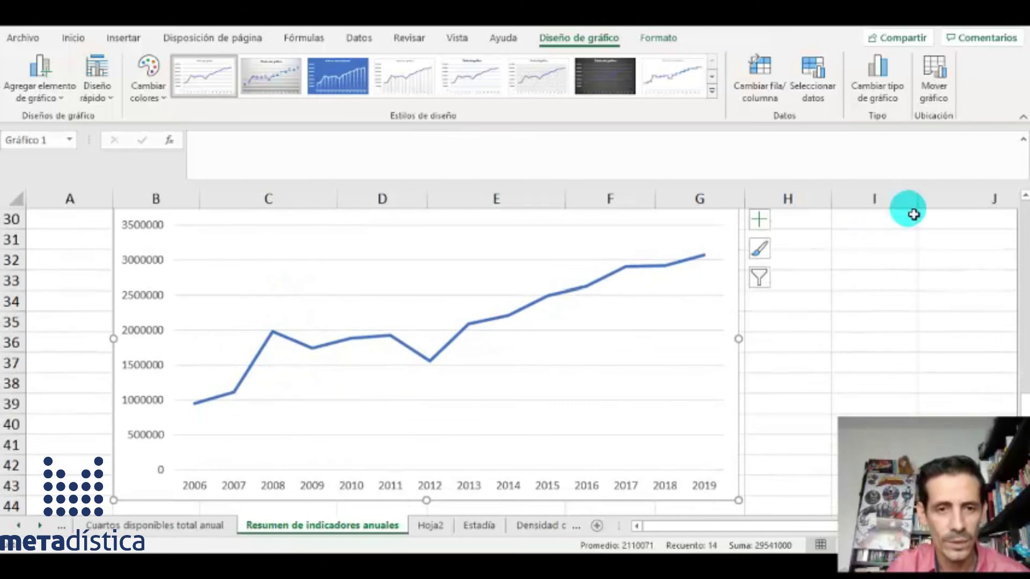
pyautogui.scroll(-1, 824, 290)
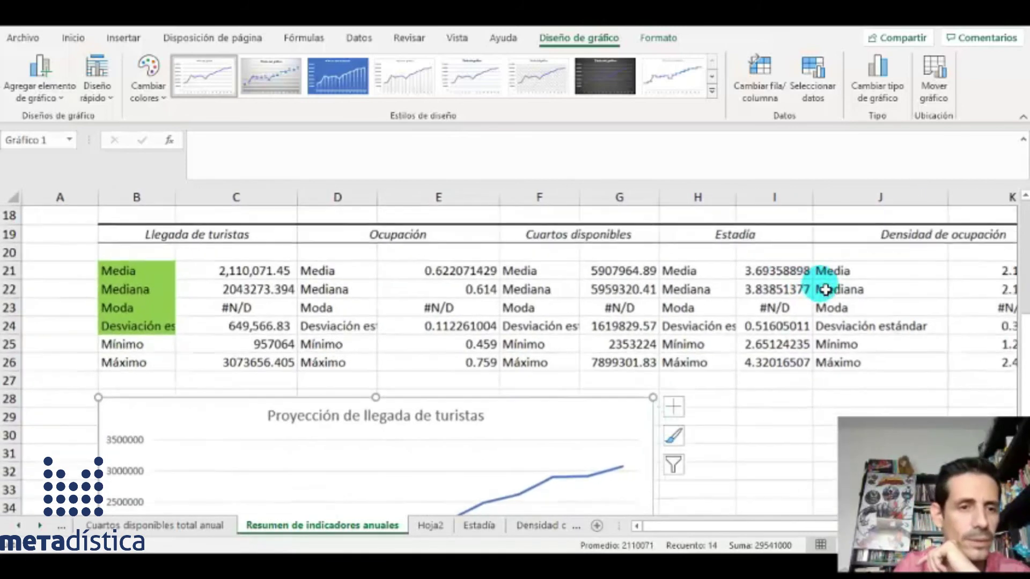
pyautogui.scroll(-1, 545, 340)
pyautogui.scroll(-1, 531, 342)
pyautogui.scroll(-3, 531, 342)
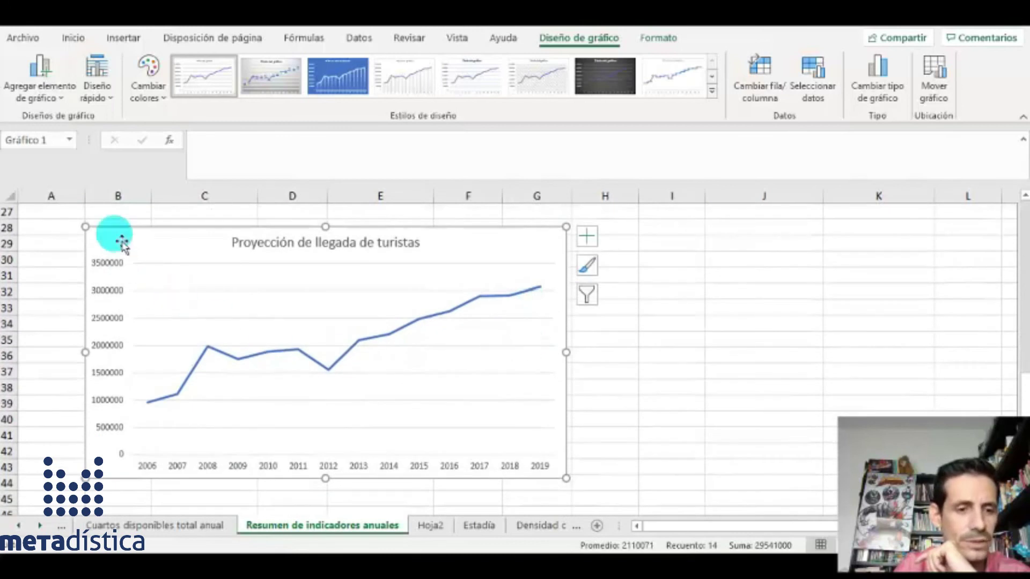
pyautogui.moveTo(86, 227); pyautogui.dragTo(71, 216)
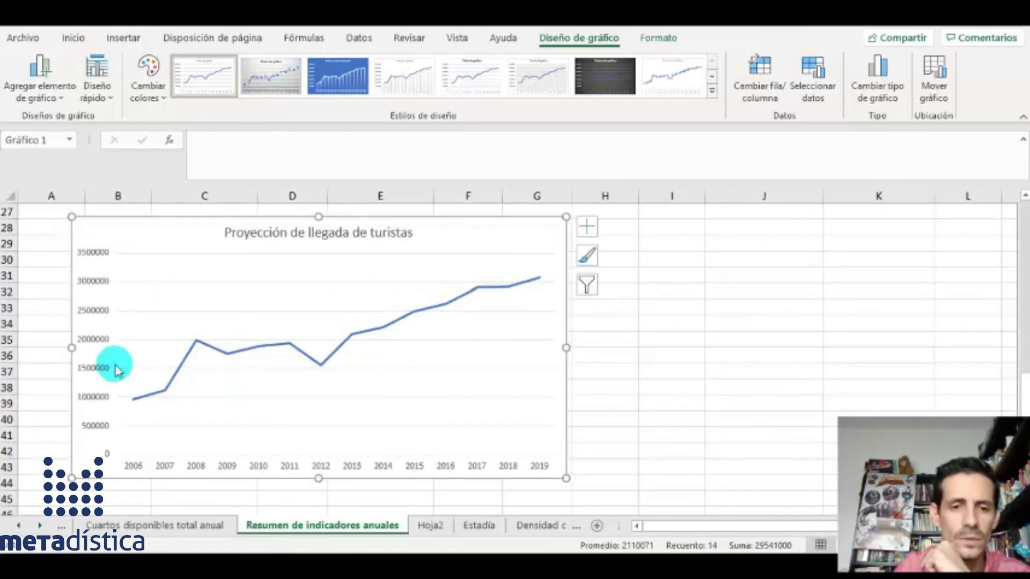
pyautogui.moveTo(79, 492); pyautogui.dragTo(46, 502)
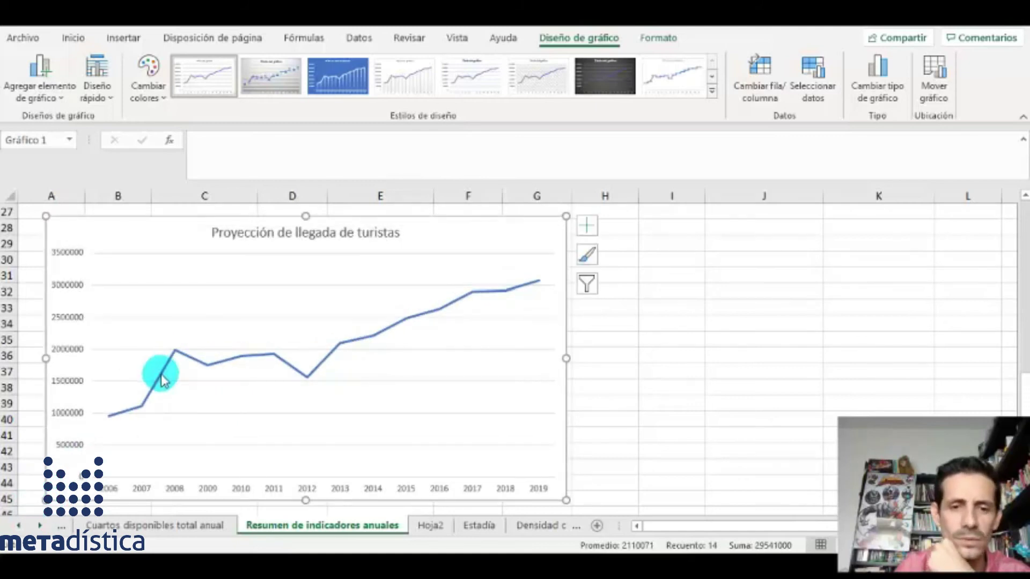
# Step: Add a linear trendline to the tourist arrivals series in the line chart
pyautogui.click(347, 345)
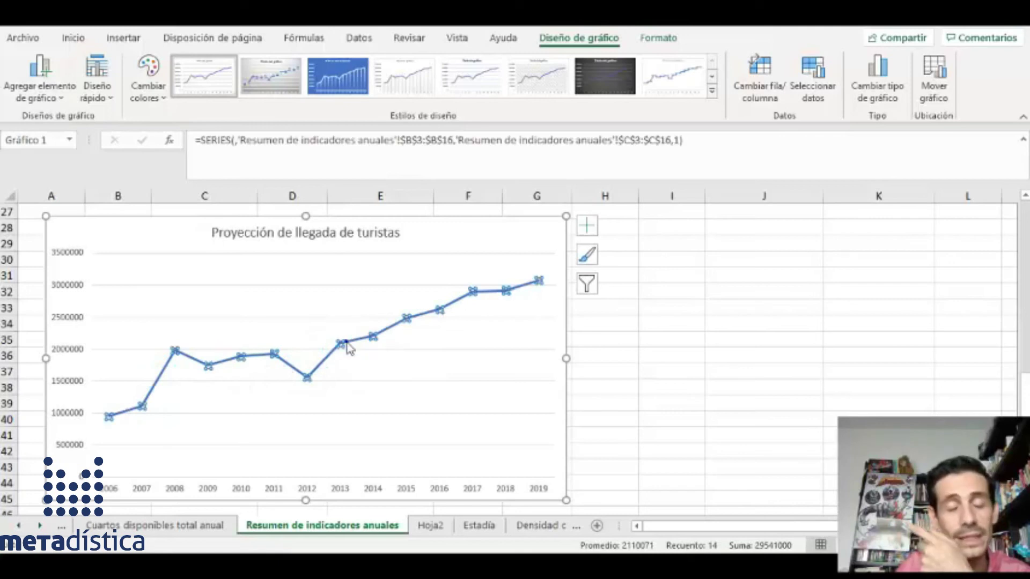
pyautogui.click(662, 358)
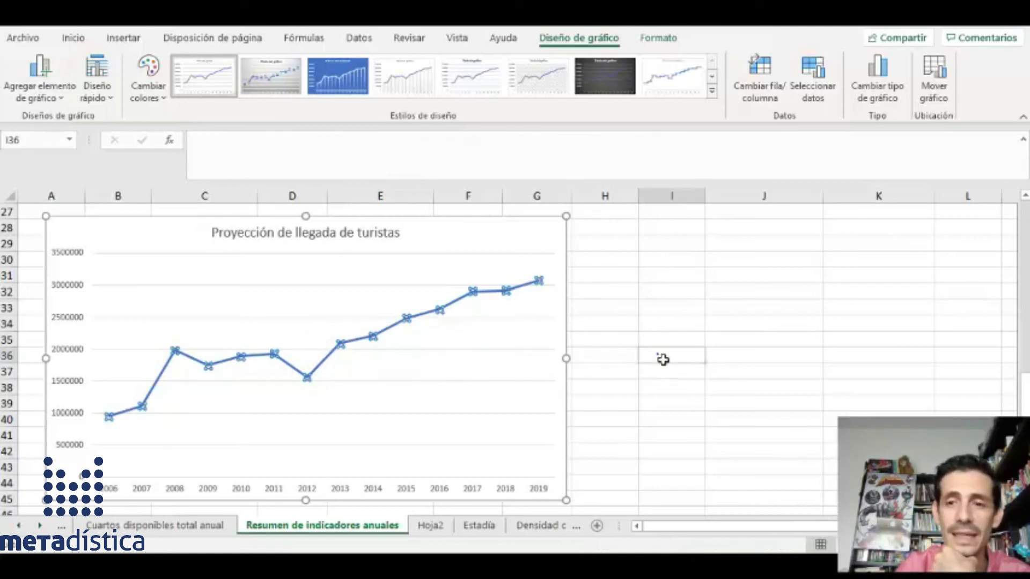
pyautogui.click(382, 336)
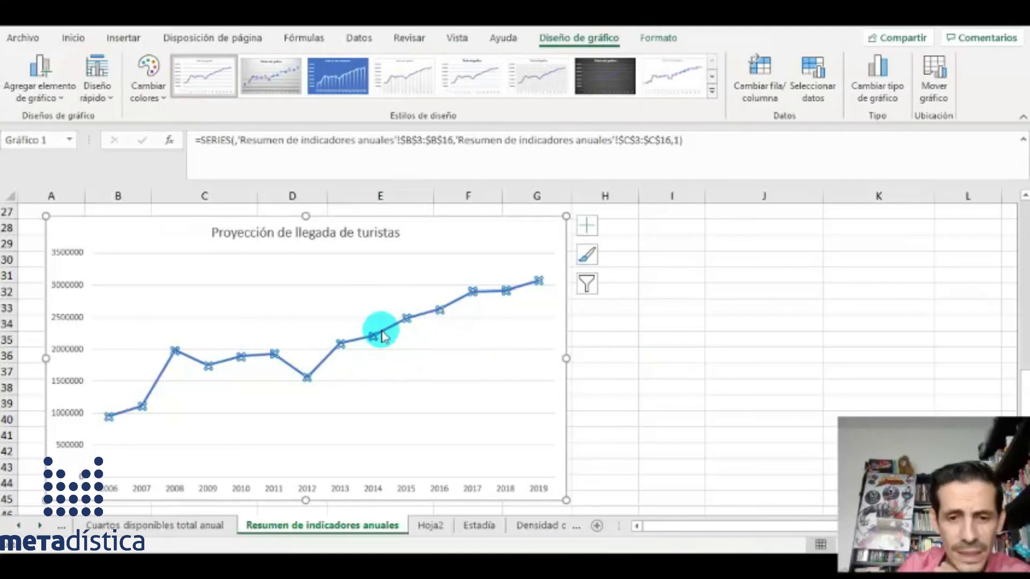
pyautogui.rightClick(382, 336)
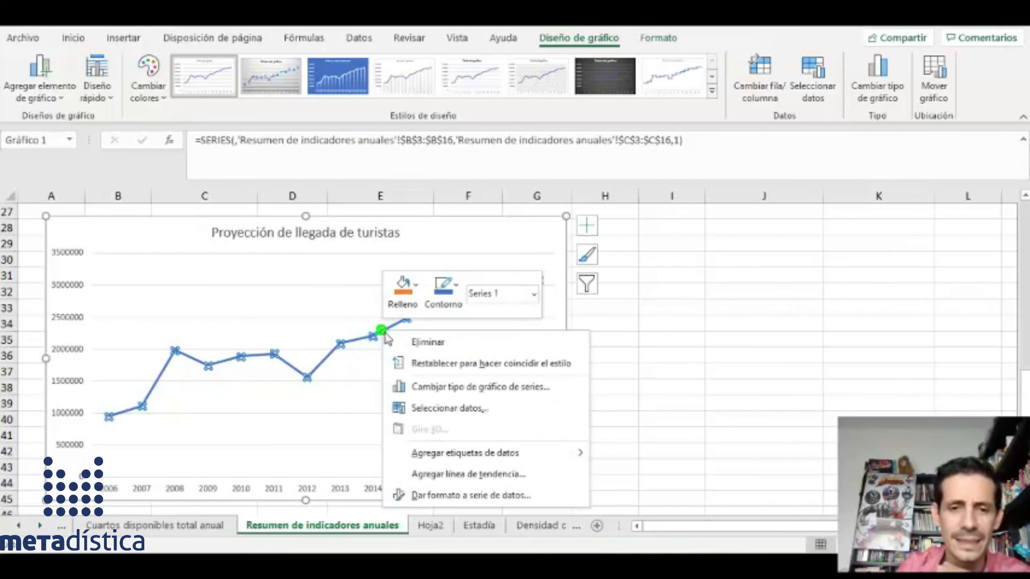
pyautogui.click(452, 478)
pyautogui.click(296, 407)
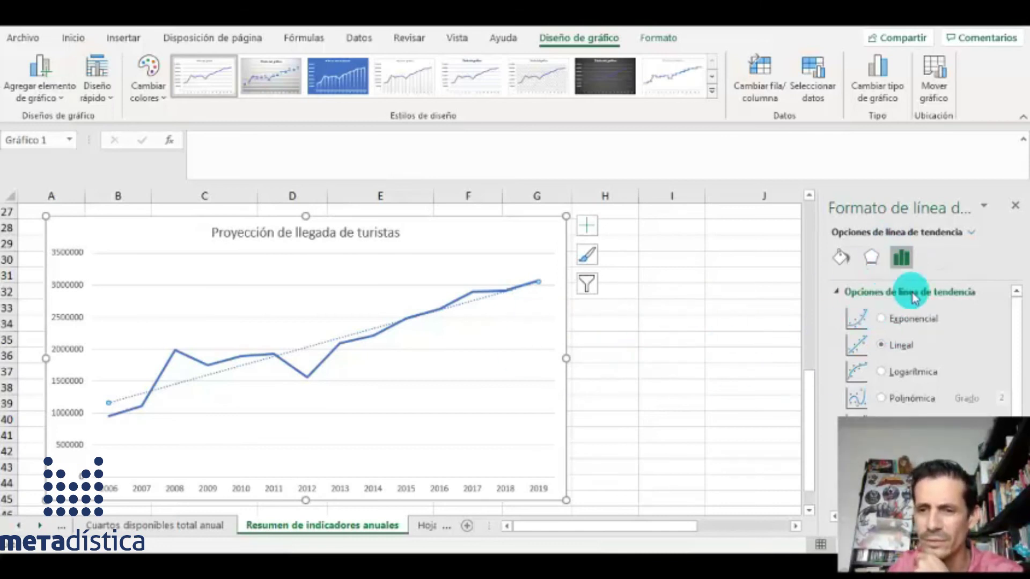
# Step: Extrapolate the linear trendline 5 periods into the future
pyautogui.scroll(-3, 912, 327)
pyautogui.scroll(-3, 930, 325)
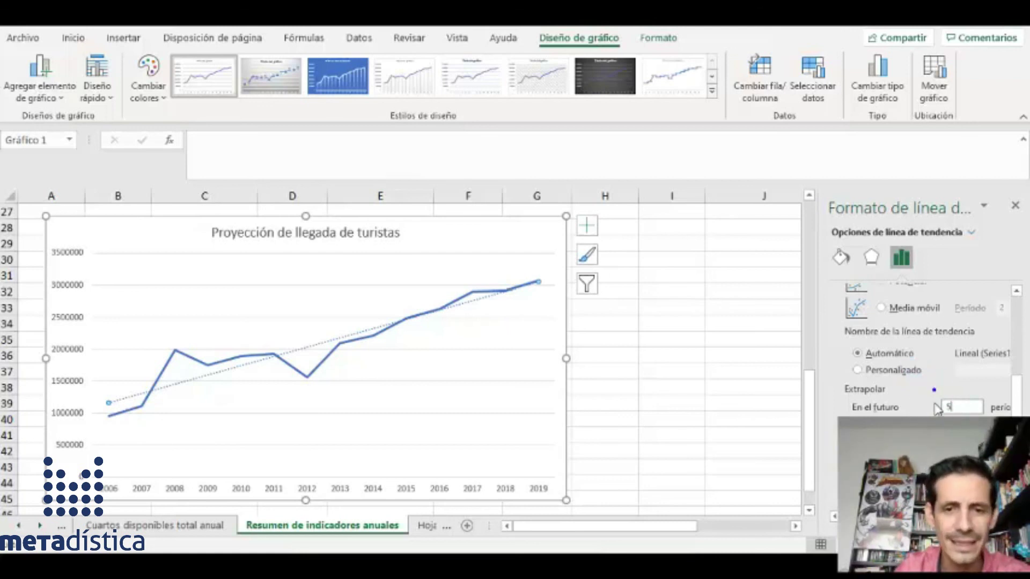
pyautogui.click(679, 392)
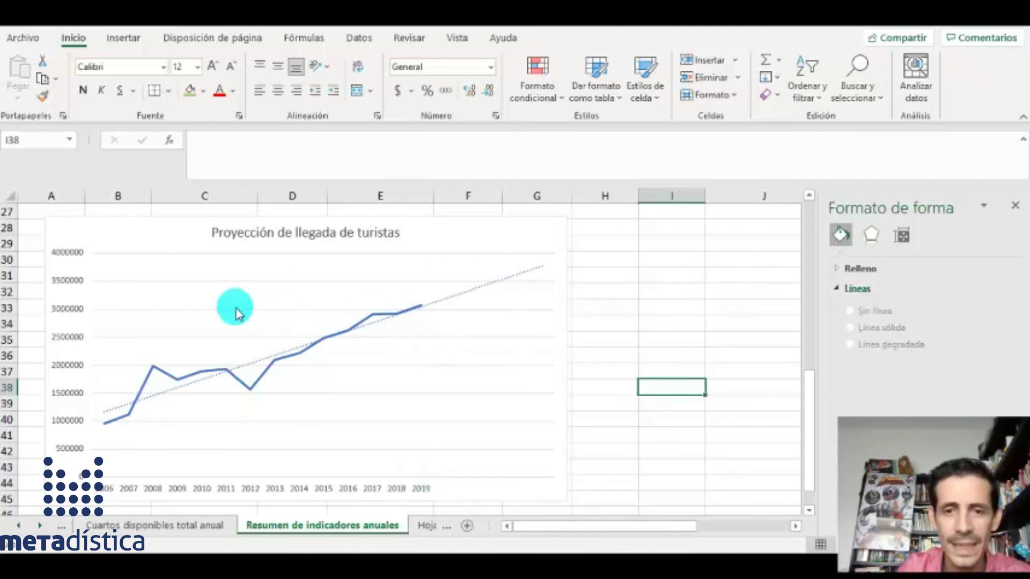
# Step: Change the trendline's future extrapolation to 10 periods
pyautogui.click(541, 267)
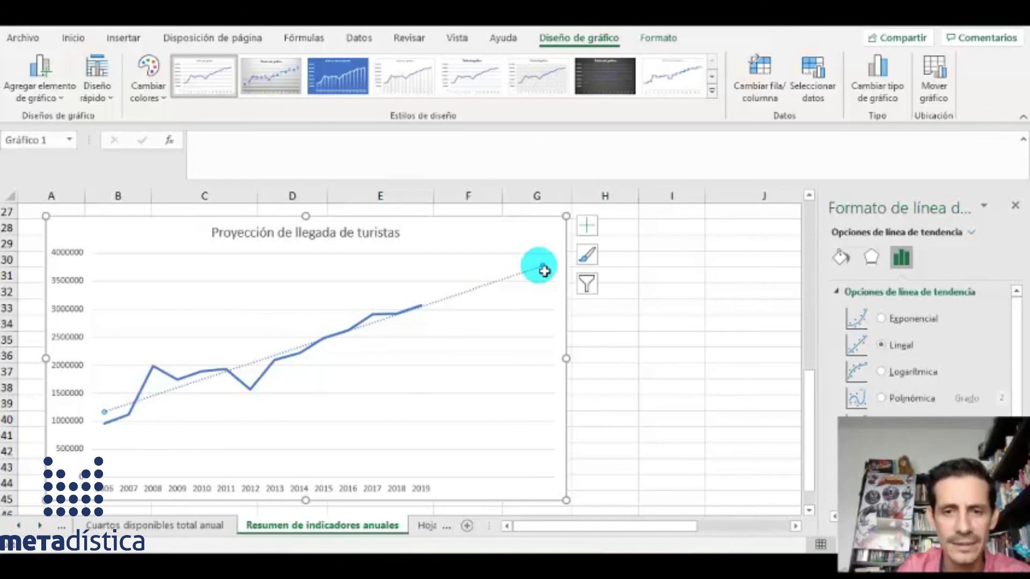
pyautogui.scroll(-5, 885, 333)
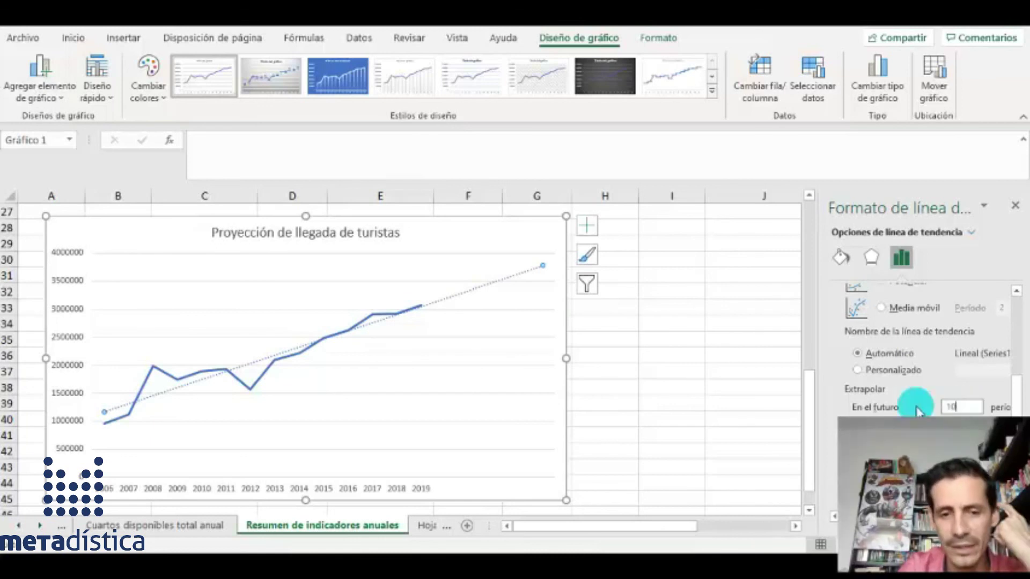
pyautogui.click(636, 324)
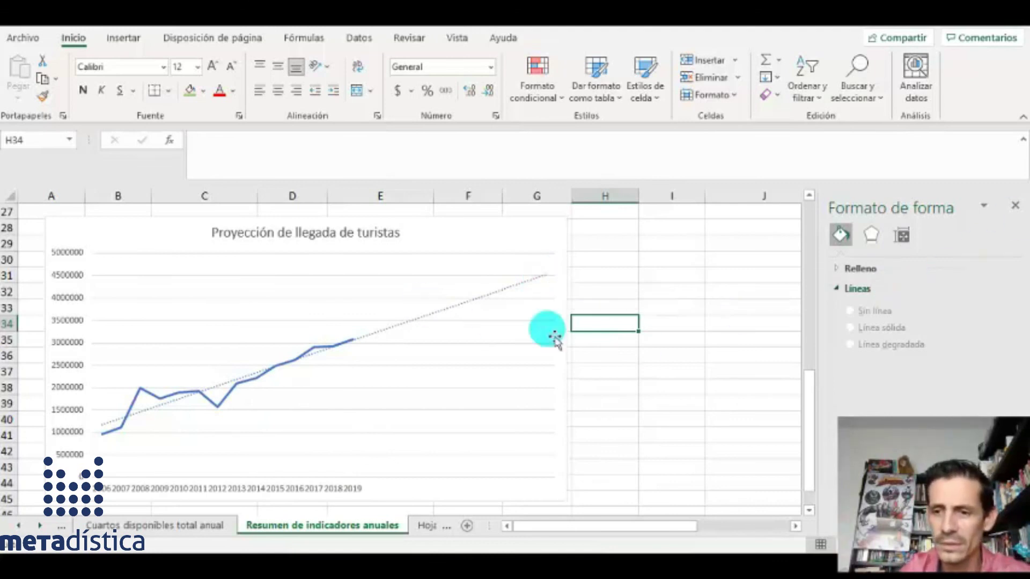
# Step: Set the trendline's future extrapolation back to 5 periods
pyautogui.click(396, 330)
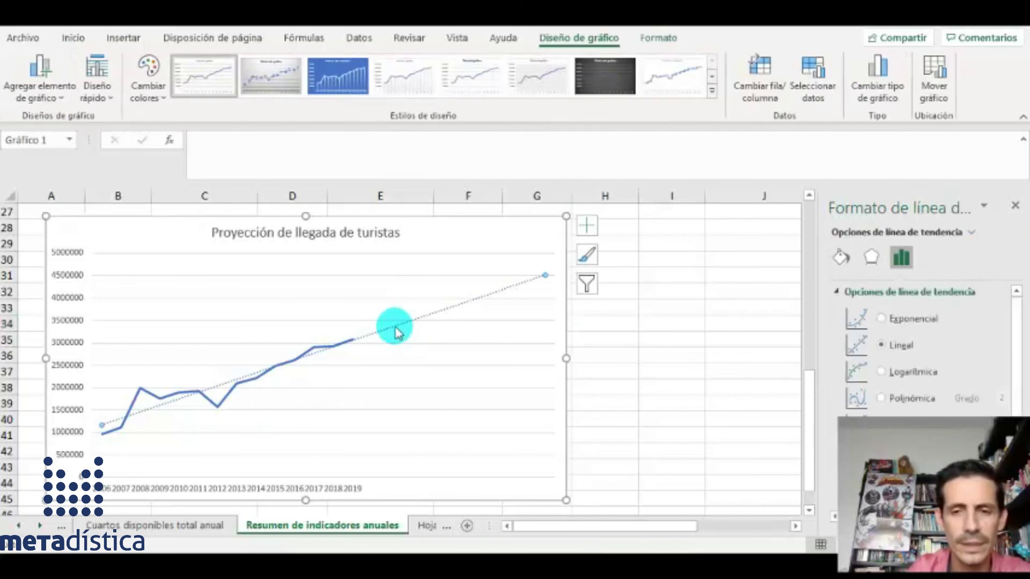
pyautogui.scroll(-3, 862, 345)
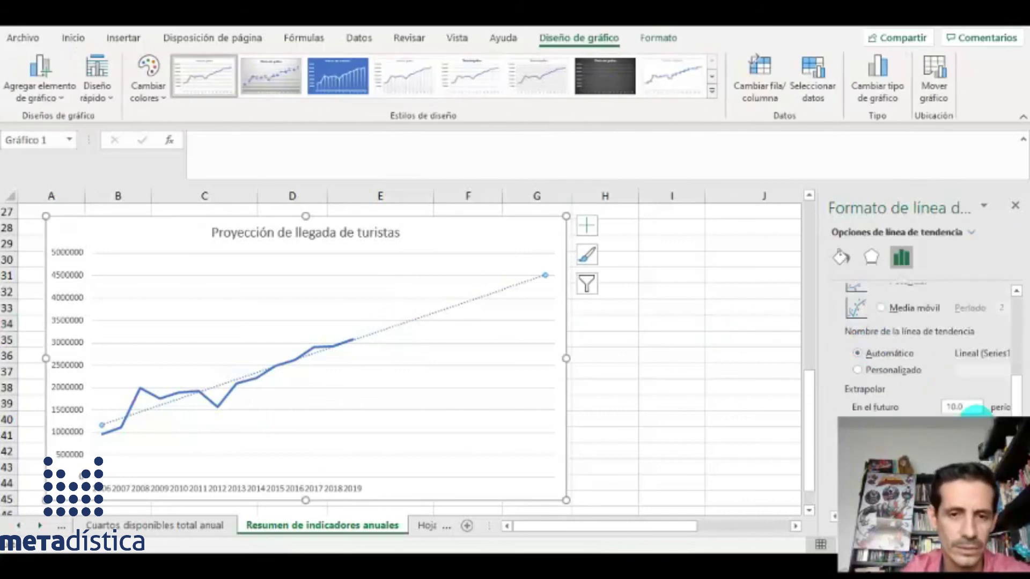
pyautogui.doubleClick(972, 408)
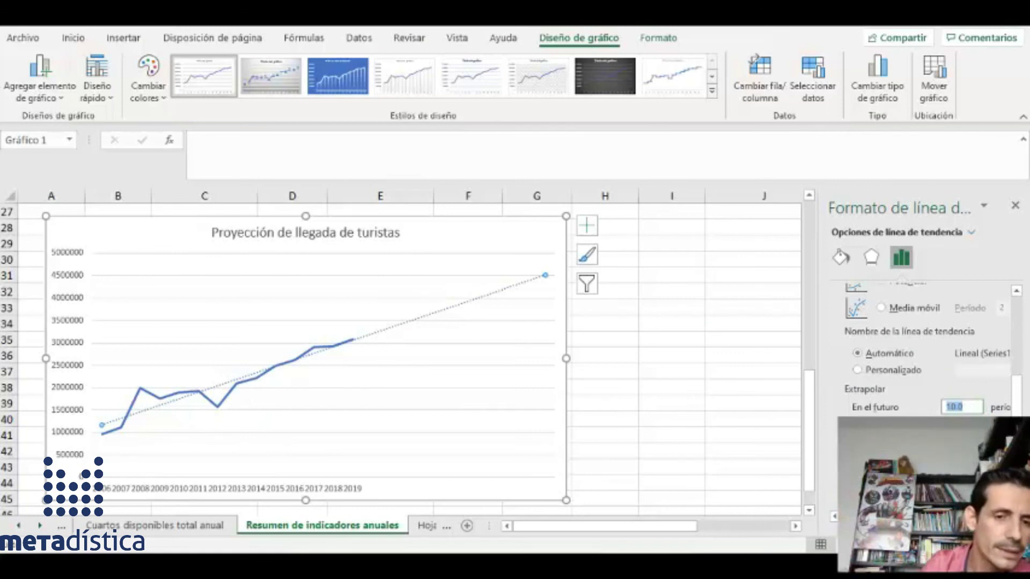
pyautogui.click(639, 340)
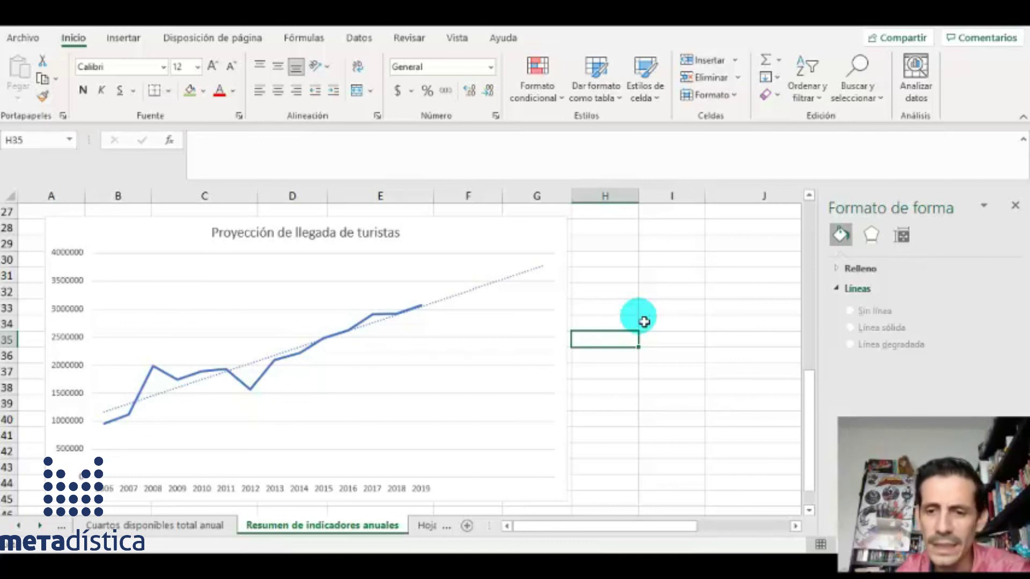
# Step: Review the descriptive statistics table, the highlighted correlations in the Densidad de ocupación row, and the tourist arrivals projection chart
pyautogui.scroll(2, 460, 444)
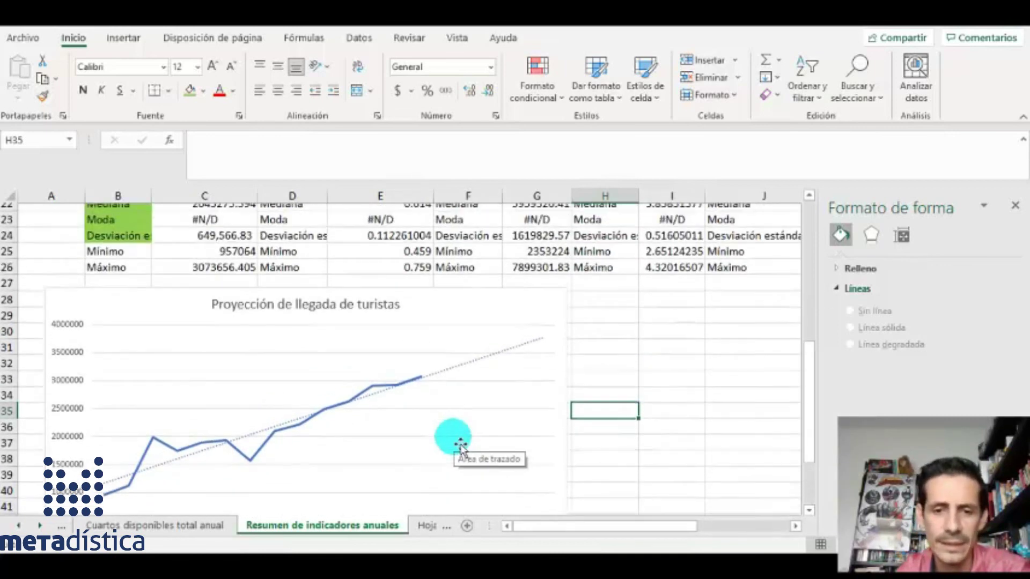
pyautogui.scroll(4, 460, 444)
pyautogui.click(109, 378)
pyautogui.moveTo(108, 379); pyautogui.dragTo(782, 485)
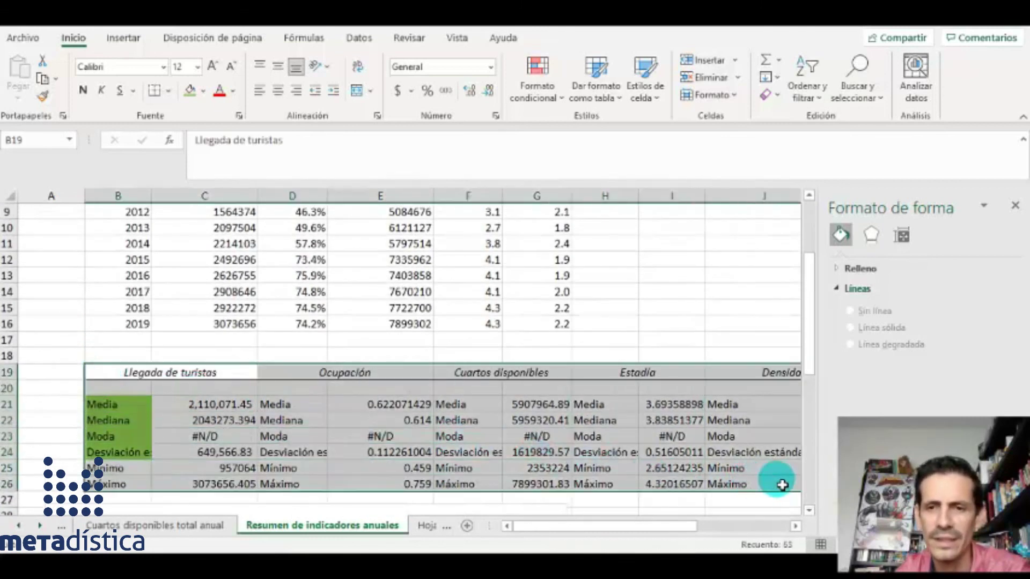
pyautogui.scroll(3, 568, 404)
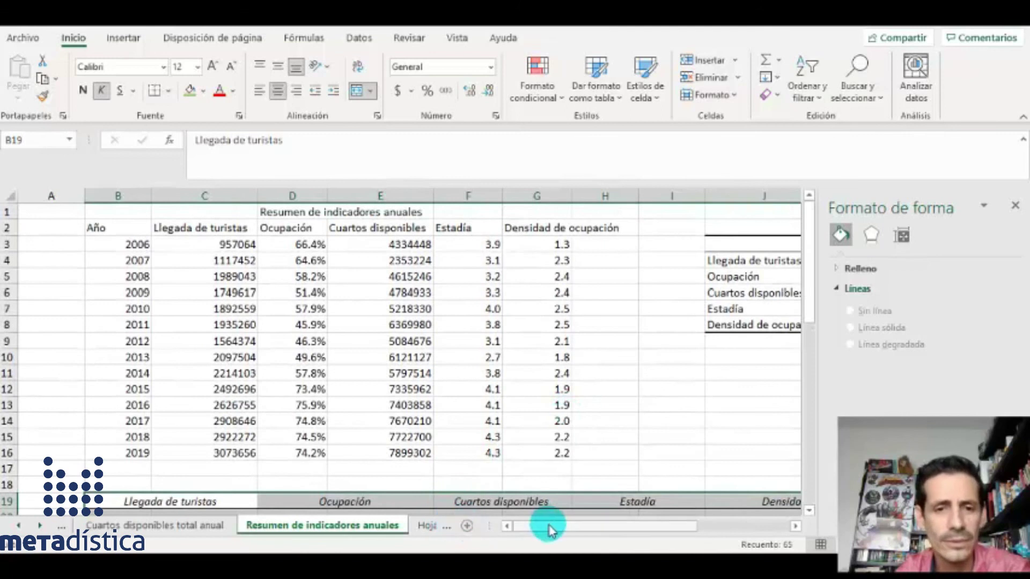
pyautogui.moveTo(558, 530); pyautogui.dragTo(689, 526)
pyautogui.moveTo(378, 244); pyautogui.dragTo(543, 322)
pyautogui.click(349, 325)
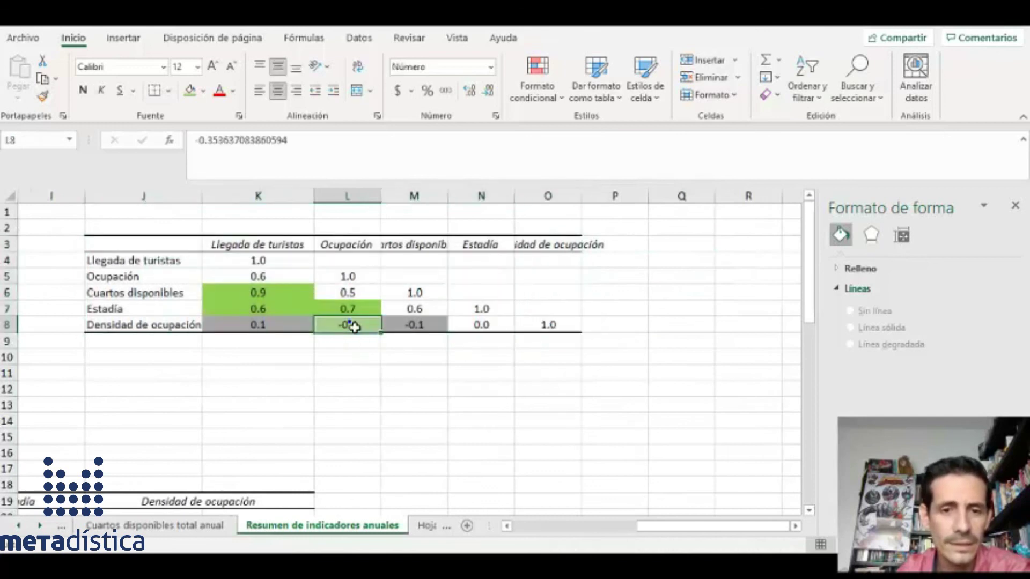
pyautogui.click(419, 324)
pyautogui.click(276, 325)
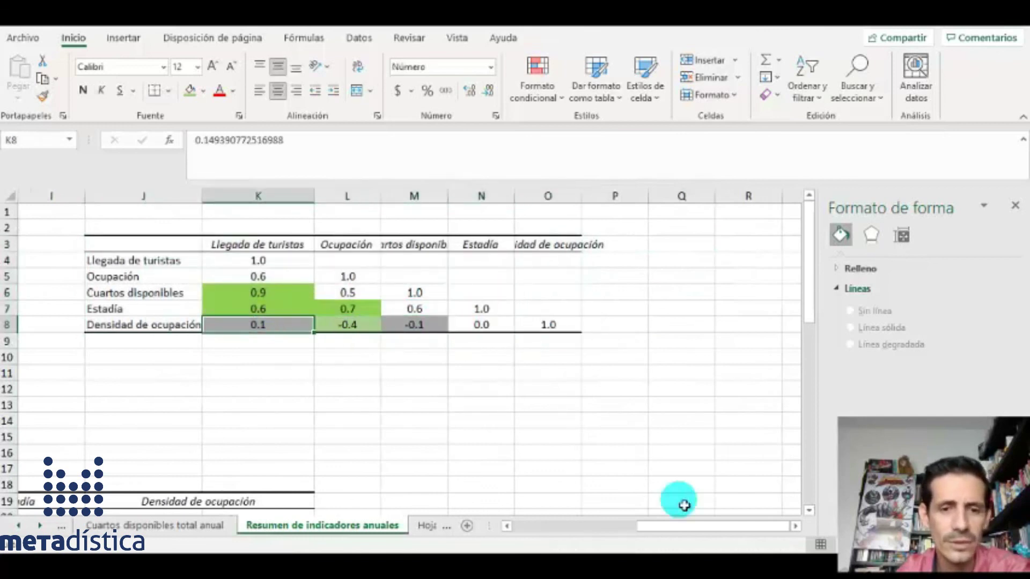
pyautogui.moveTo(690, 531); pyautogui.dragTo(531, 531)
pyautogui.scroll(-8, 352, 347)
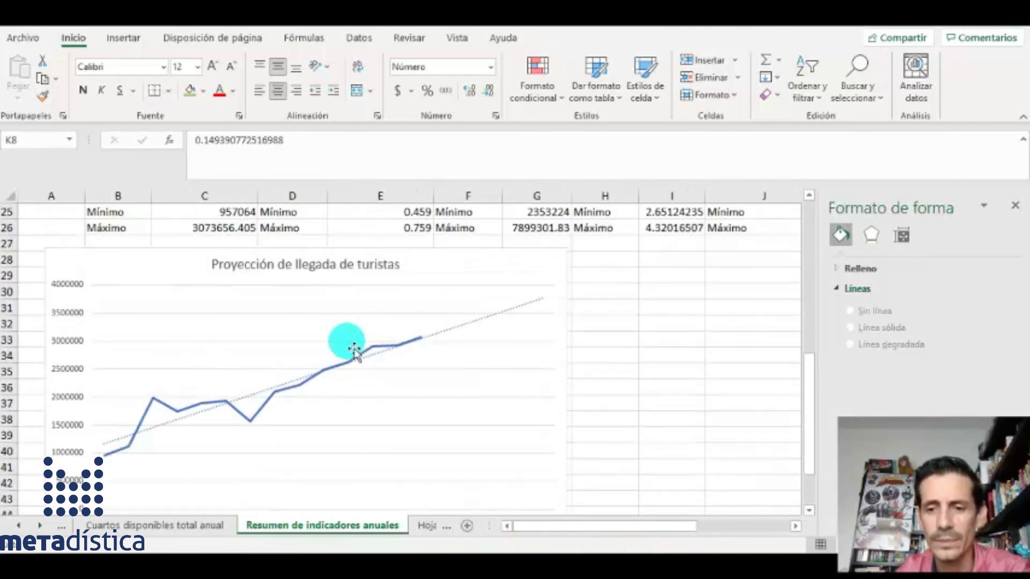
pyautogui.click(185, 268)
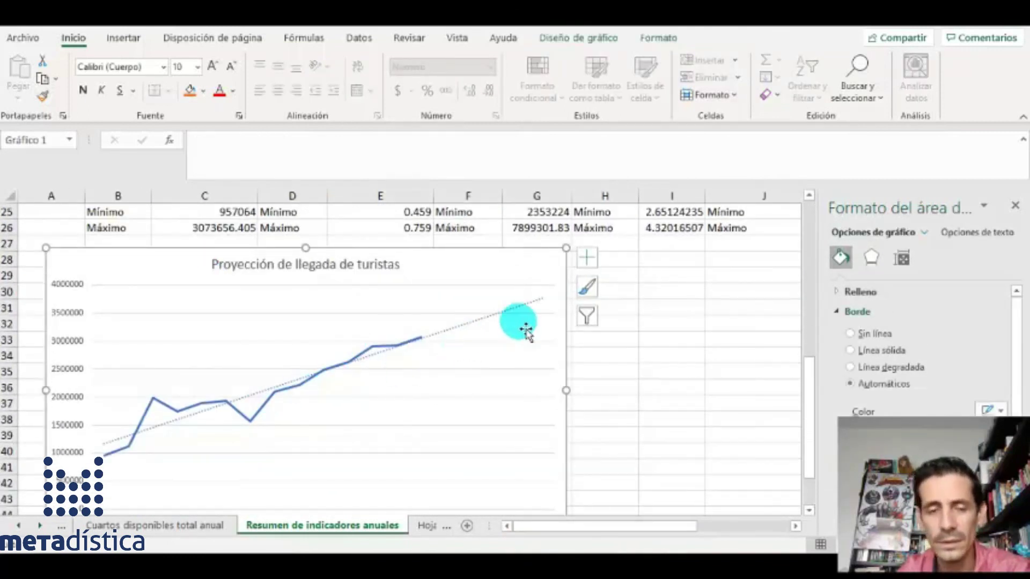
pyautogui.click(912, 563)
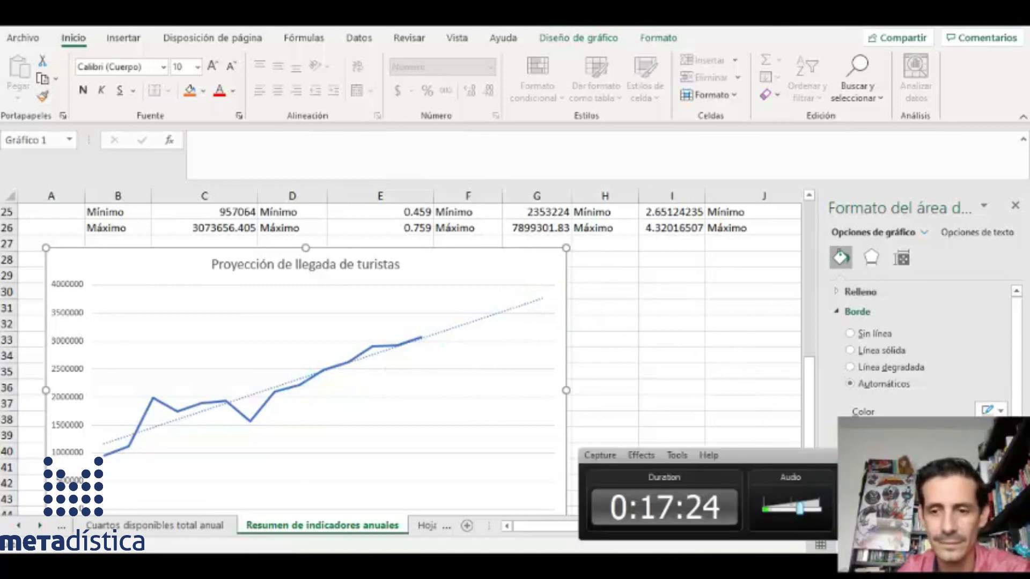